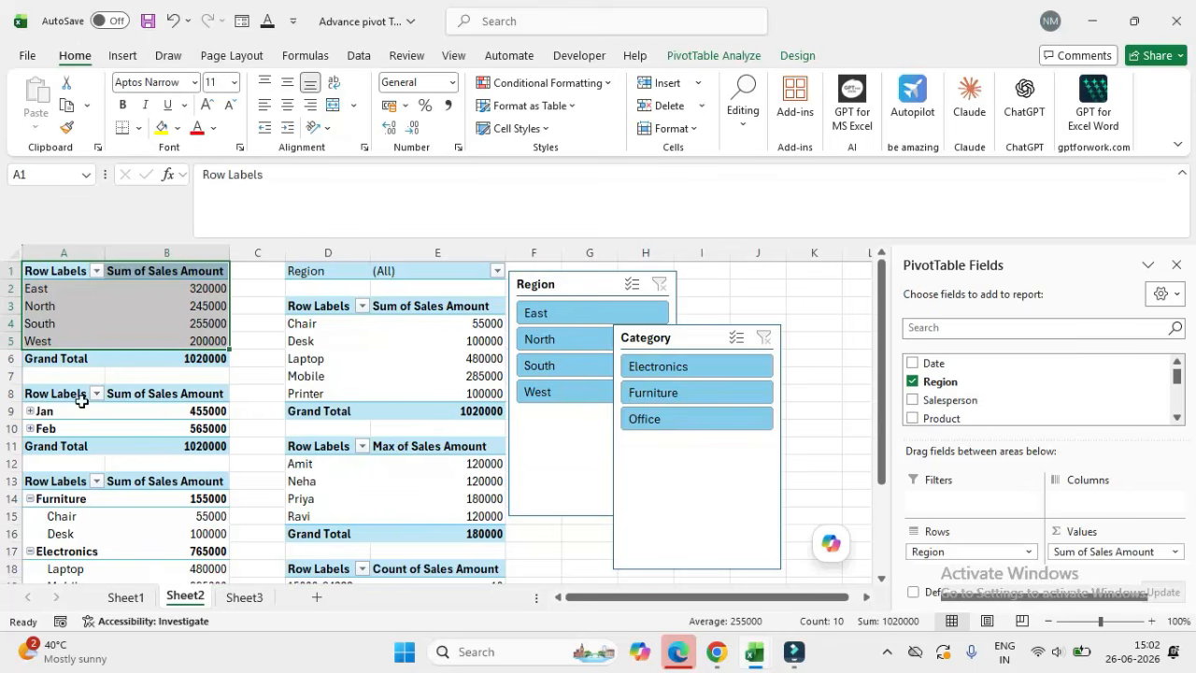
# Step: Examine the finished pivot tables on Sheet2, including the category, product, salesperson and sales amount range reports
pyautogui.moveTo(35, 479); pyautogui.dragTo(240, 579)
pyautogui.moveTo(309, 271); pyautogui.dragTo(441, 409)
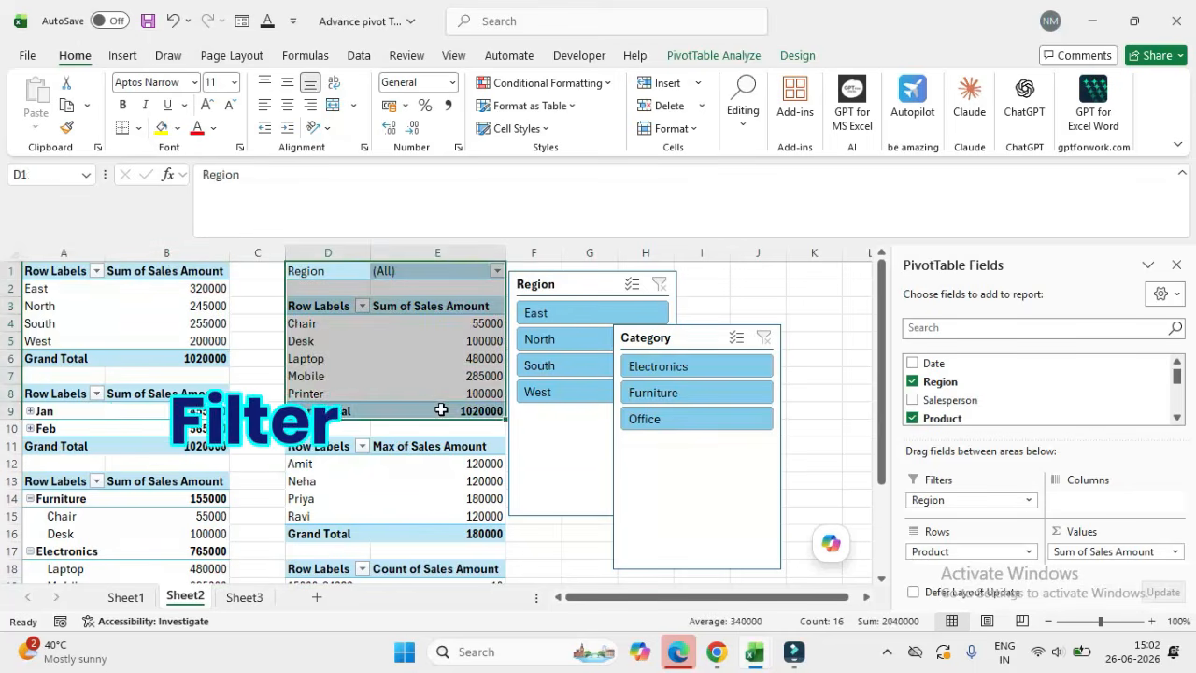
pyautogui.moveTo(317, 446); pyautogui.dragTo(422, 529)
pyautogui.scroll(-2, 325, 459)
pyautogui.moveTo(325, 459); pyautogui.dragTo(459, 538)
pyautogui.scroll(2, 654, 421)
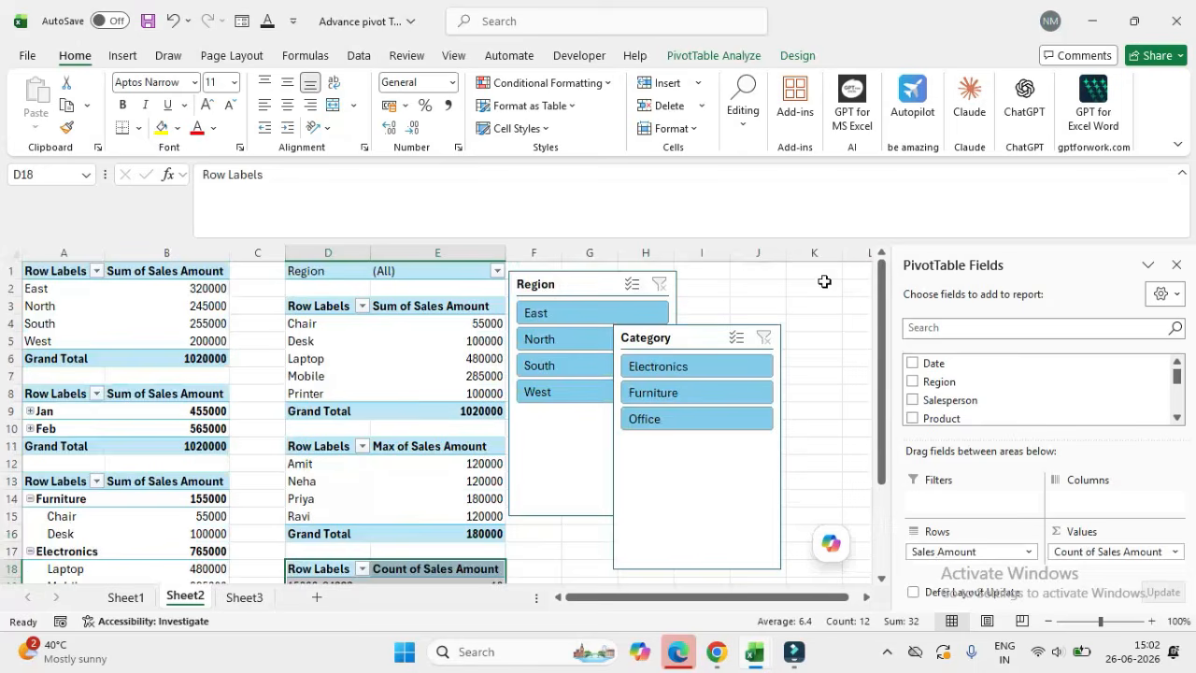
# Step: Filter the connected pivot tables to the East region with the Region slicer
pyautogui.click(566, 312)
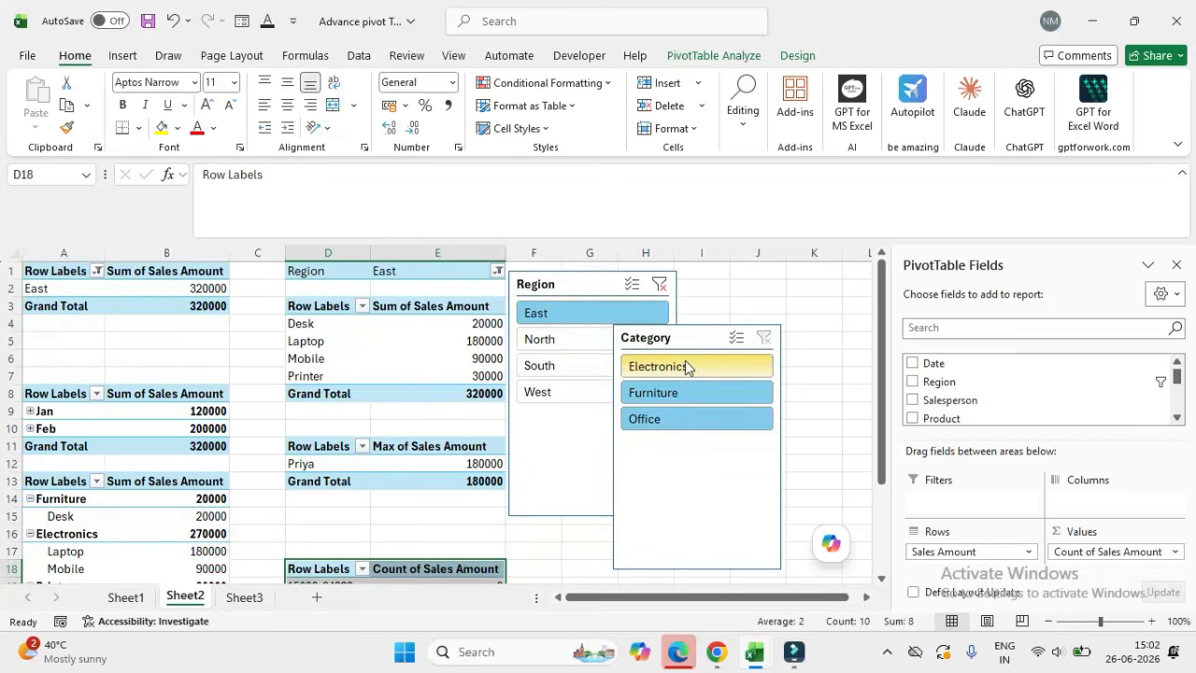
pyautogui.click(558, 312)
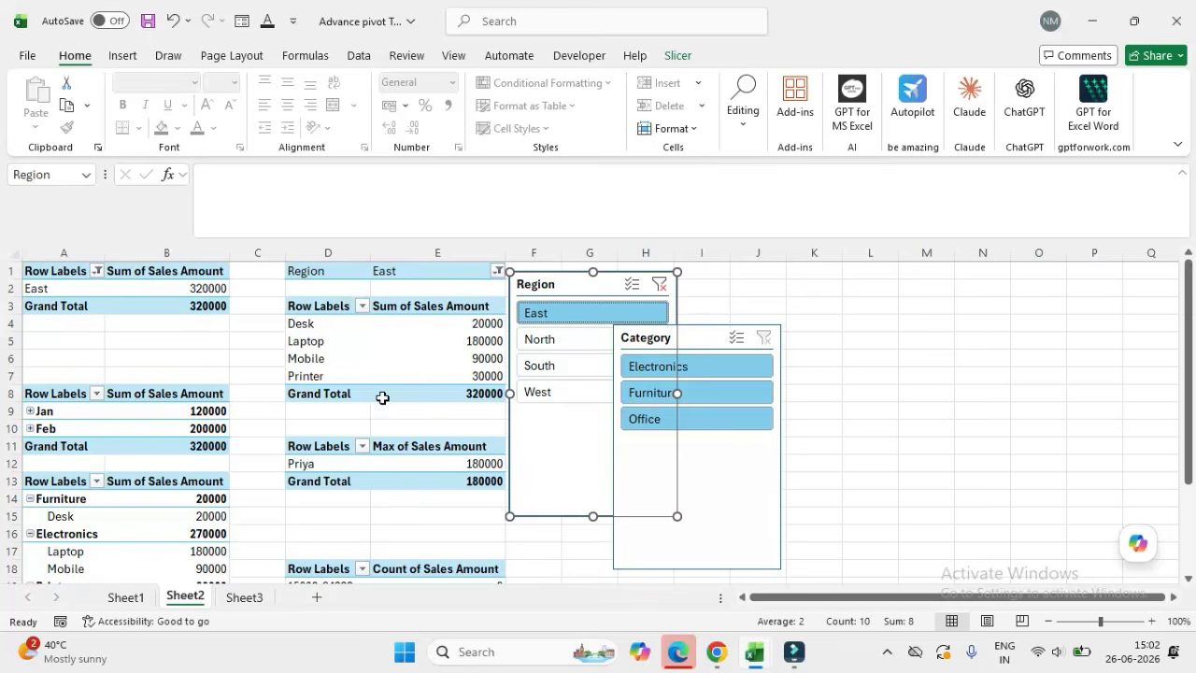
pyautogui.click(627, 372)
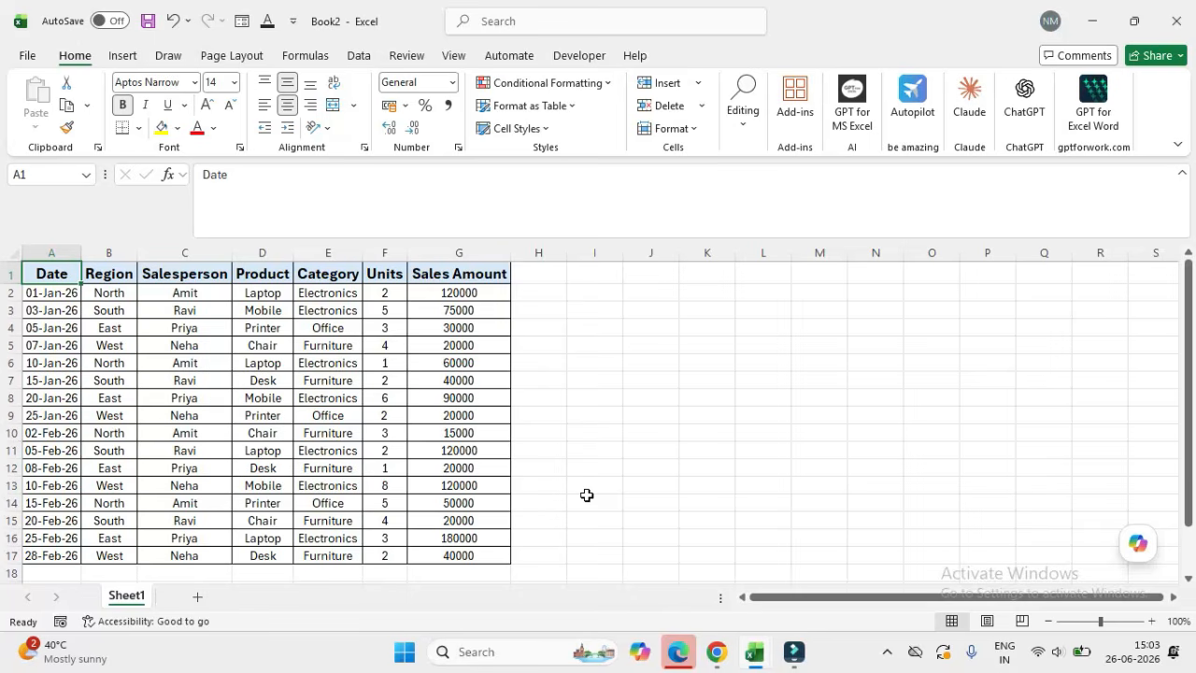
# Step: Review the source sales data on Sheet1 and its column headers from Date to Sales Amount
pyautogui.hotkey('ctrl', 'a')
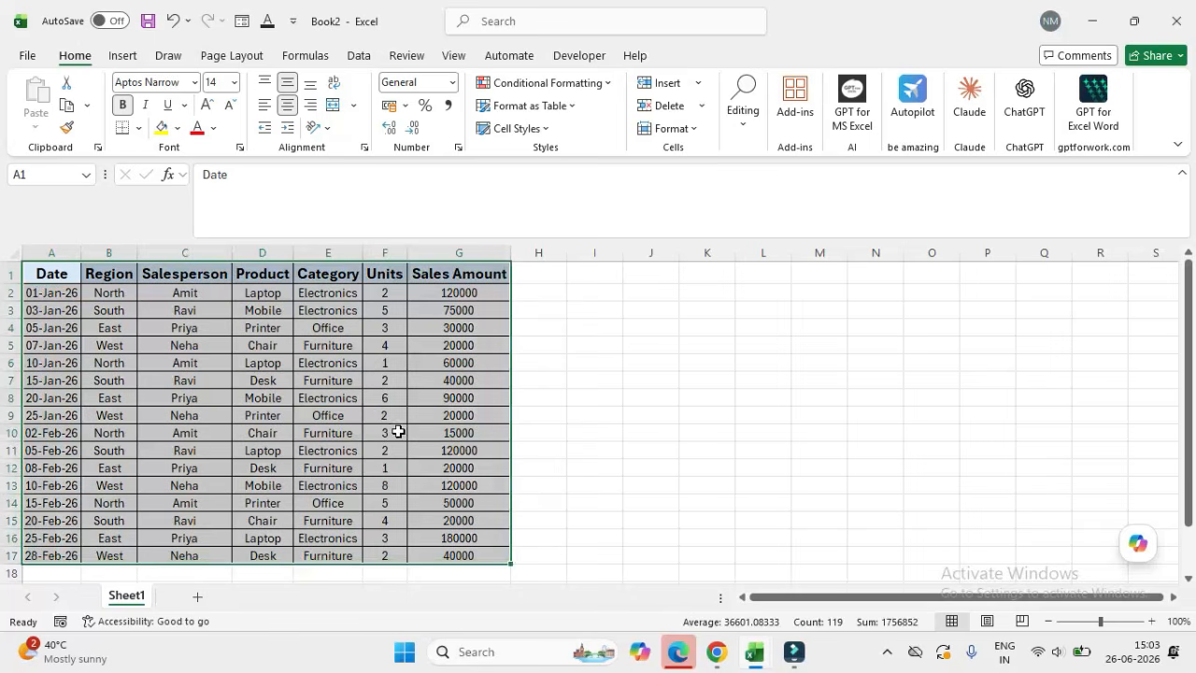
pyautogui.click(58, 270)
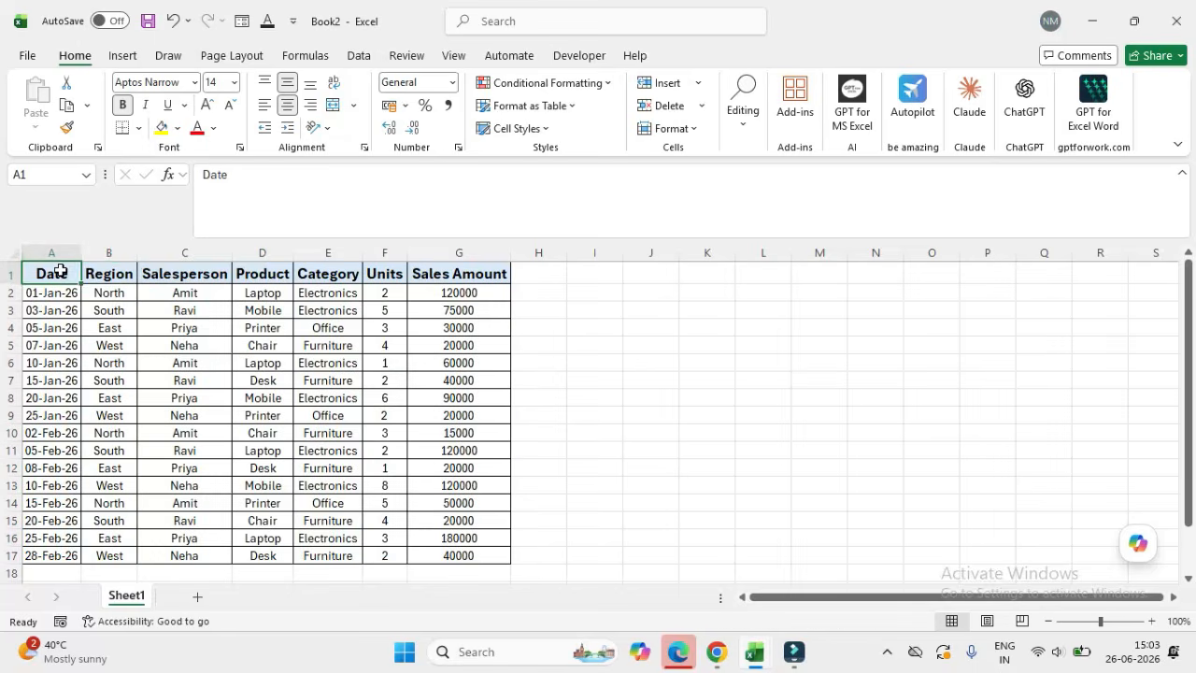
pyautogui.press('Right')
pyautogui.press('Right')
pyautogui.press('Right')
pyautogui.press('Right')
pyautogui.press('Right')
pyautogui.press('Right')
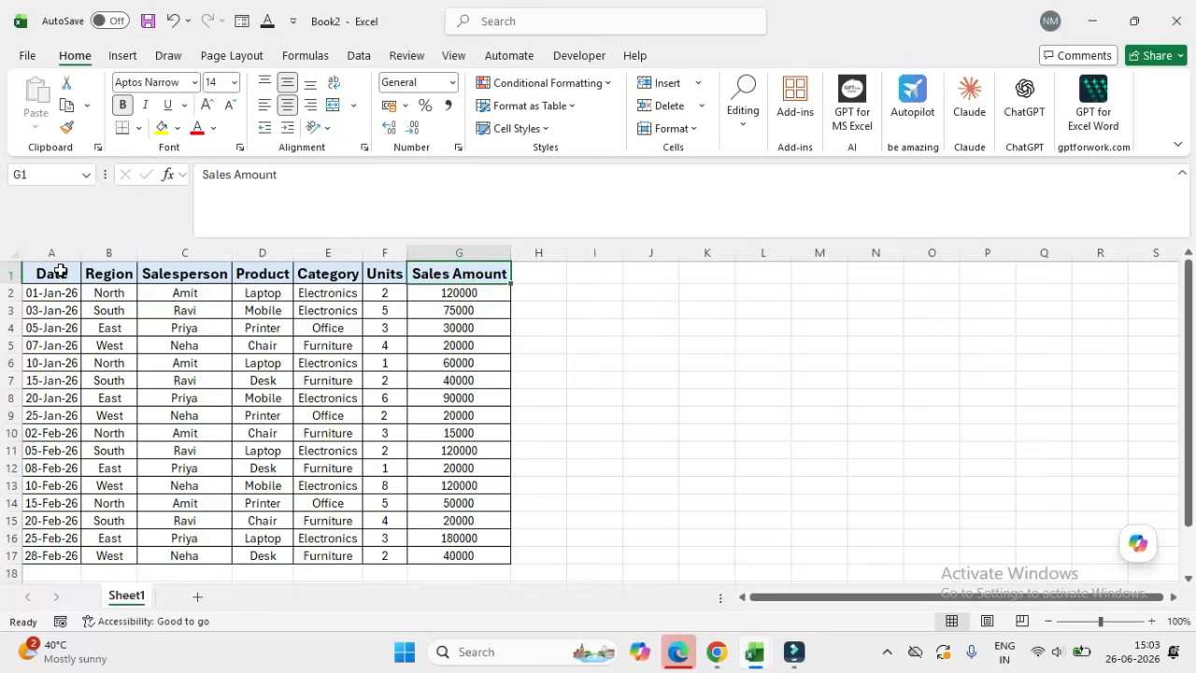
# Step: Insert a pivot table from the Sheet1 sales data on a new worksheet
pyautogui.click(178, 366)
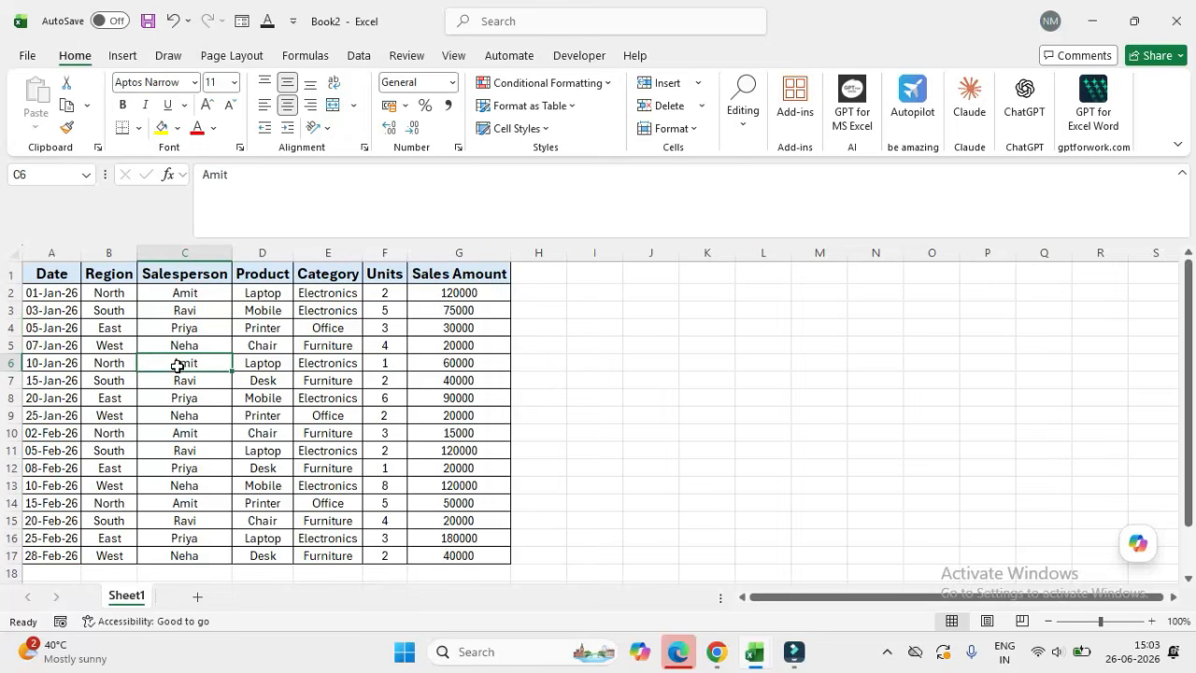
pyautogui.press('alt')
pyautogui.press('n')
pyautogui.press('v')
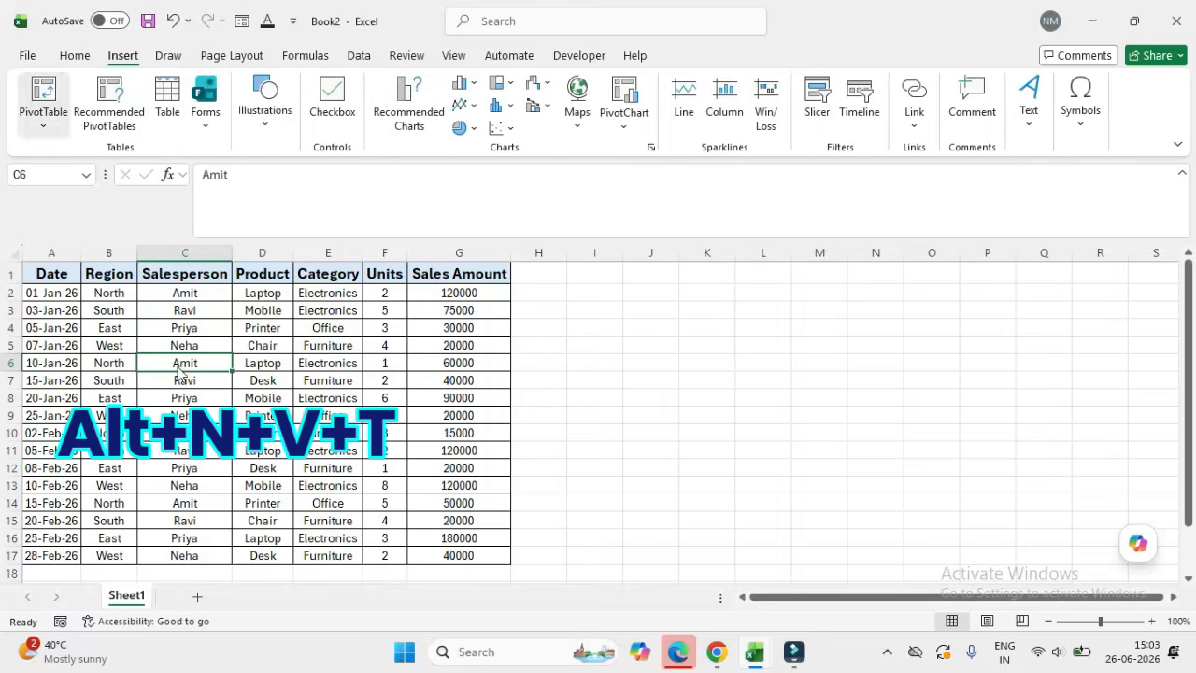
pyautogui.press('t')
pyautogui.press('Return')
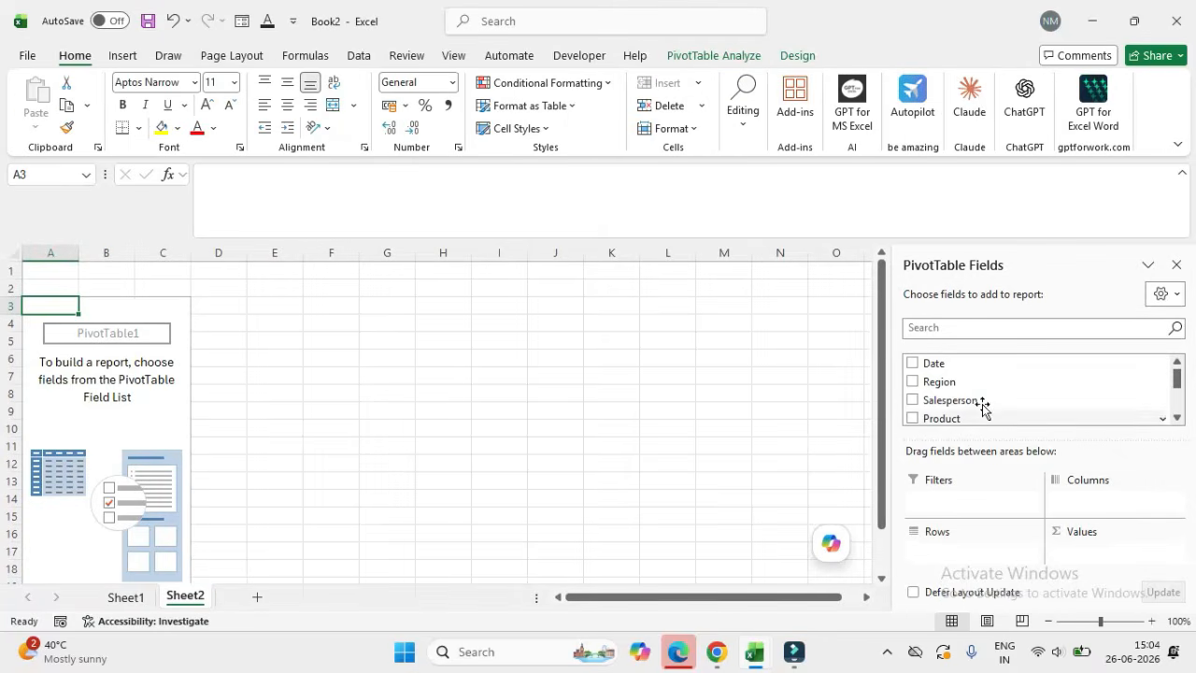
# Step: Build the pivot report with Region as the row field and Sales Amount summed as the value field
pyautogui.moveTo(945, 381); pyautogui.dragTo(944, 561)
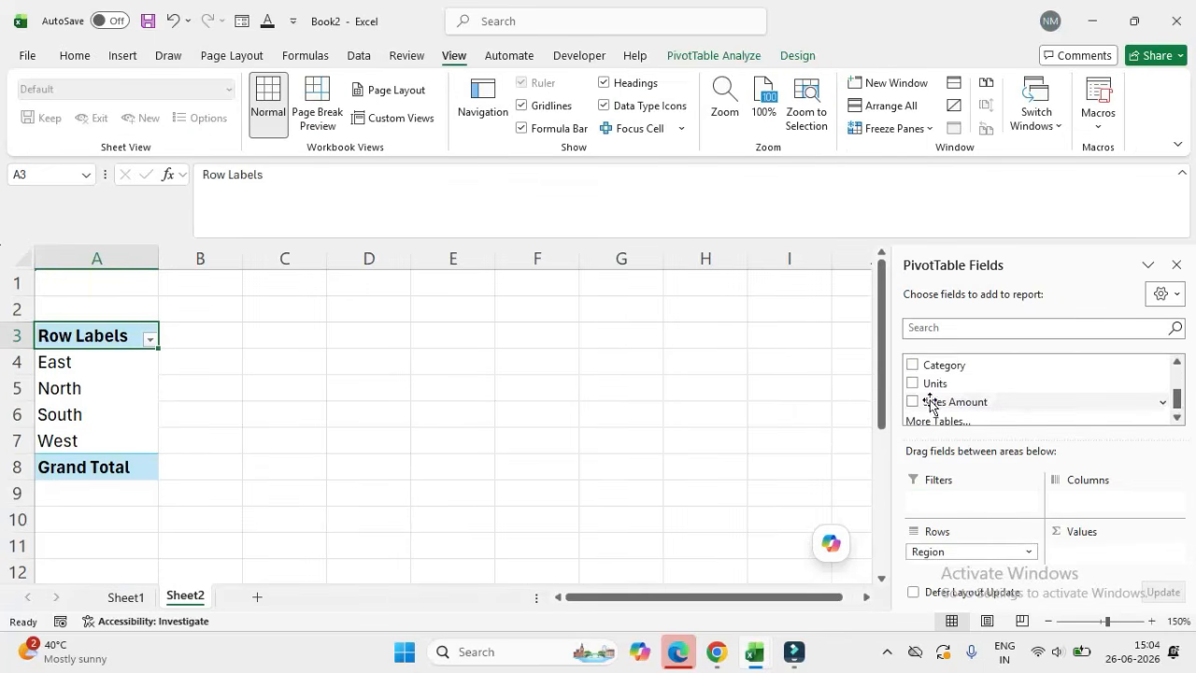
pyautogui.moveTo(935, 404); pyautogui.dragTo(1081, 555)
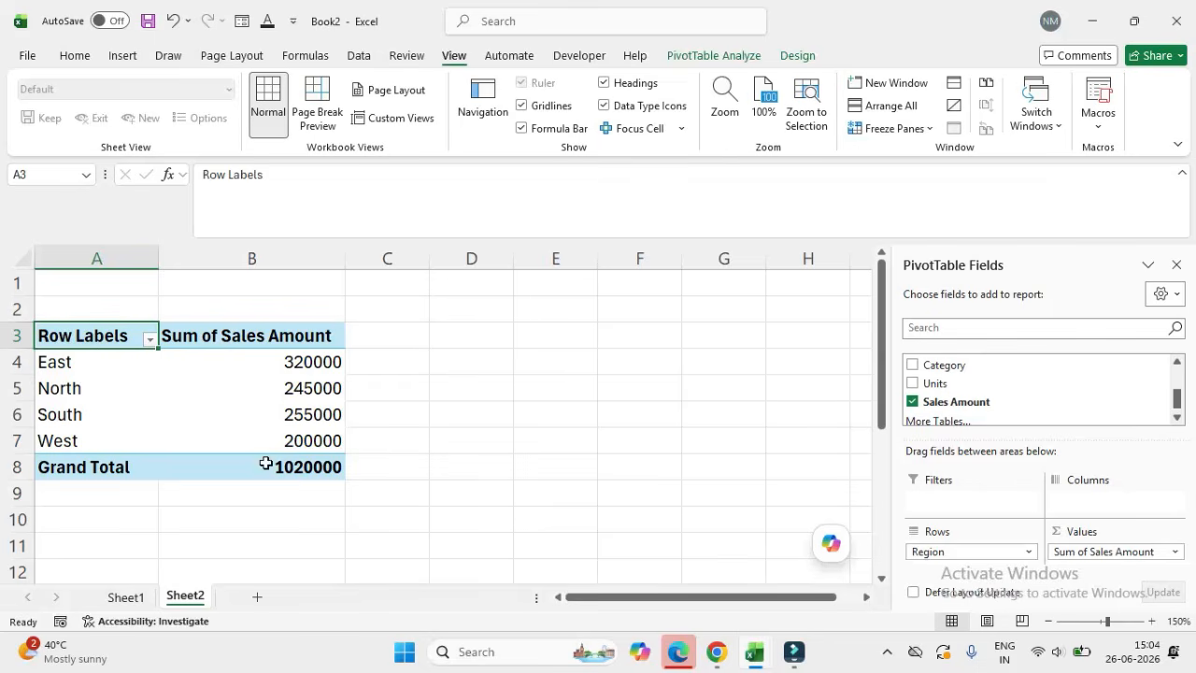
# Step: Check the summed sales amount of each region and the grand total in the pivot table
pyautogui.click(320, 370)
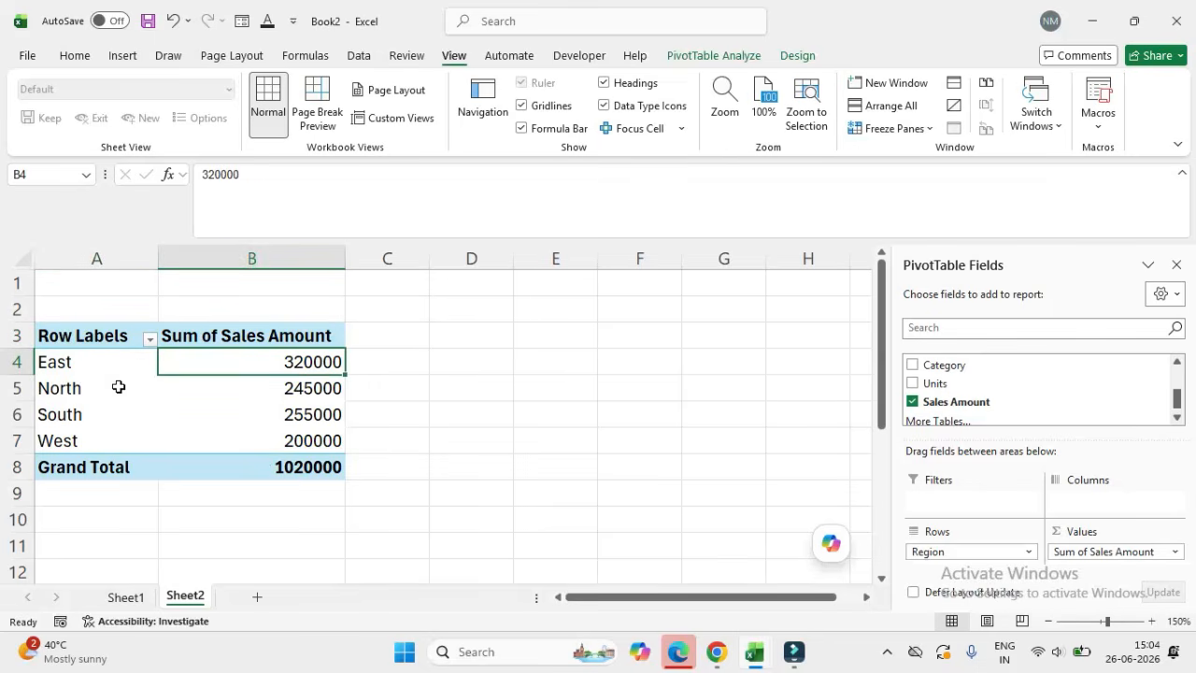
pyautogui.click(291, 399)
pyautogui.click(293, 414)
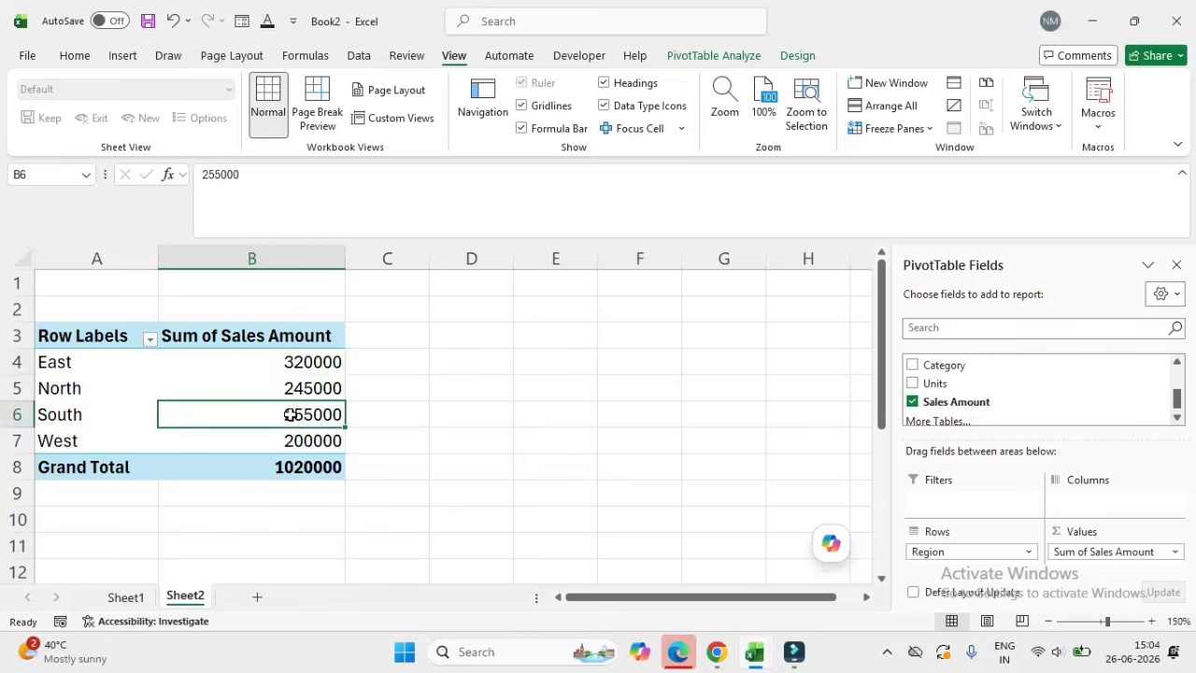
pyautogui.click(310, 436)
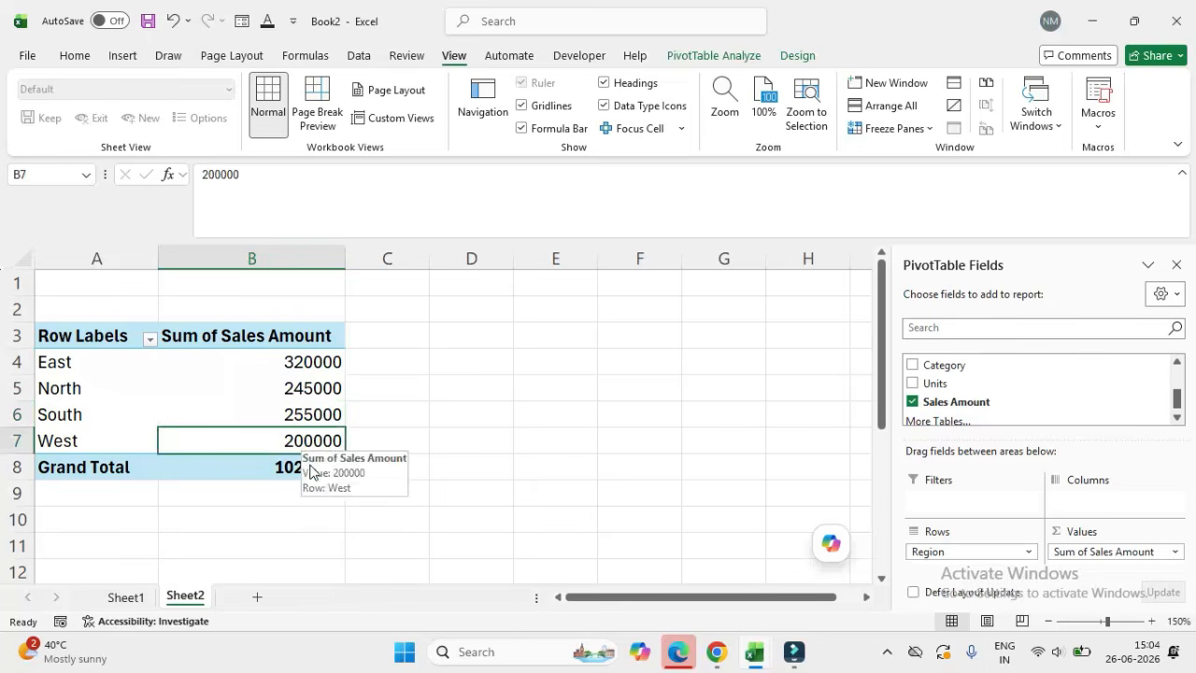
pyautogui.click(295, 466)
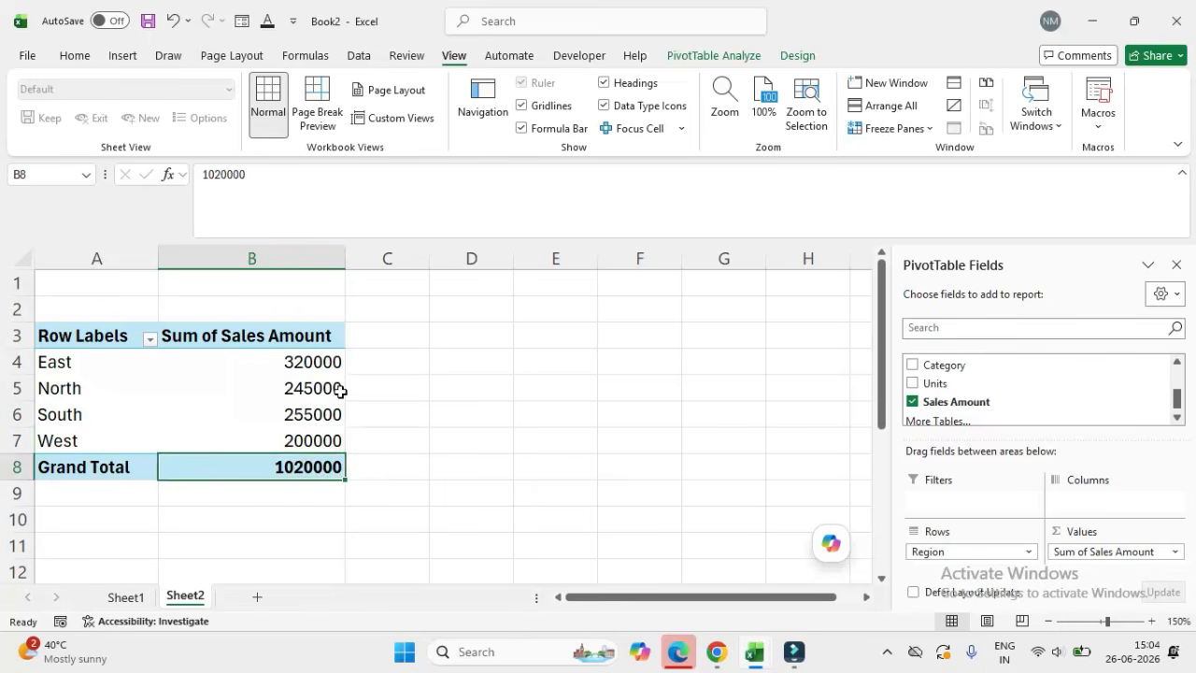
pyautogui.moveTo(312, 364)
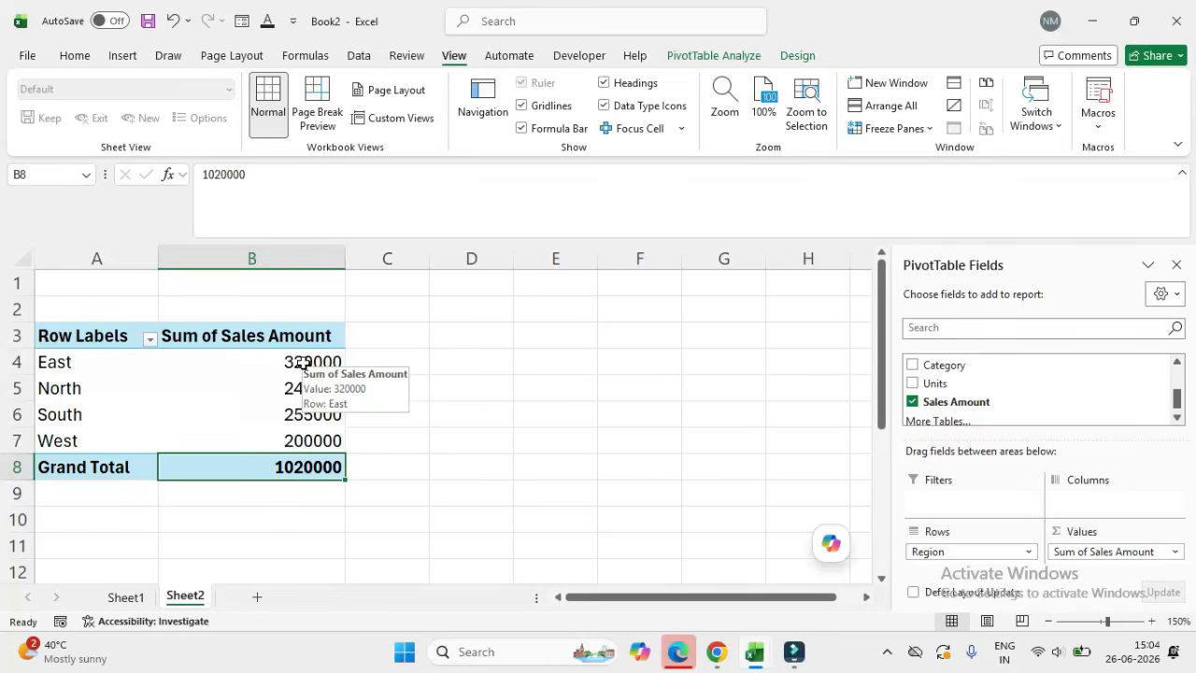
pyautogui.click(301, 364)
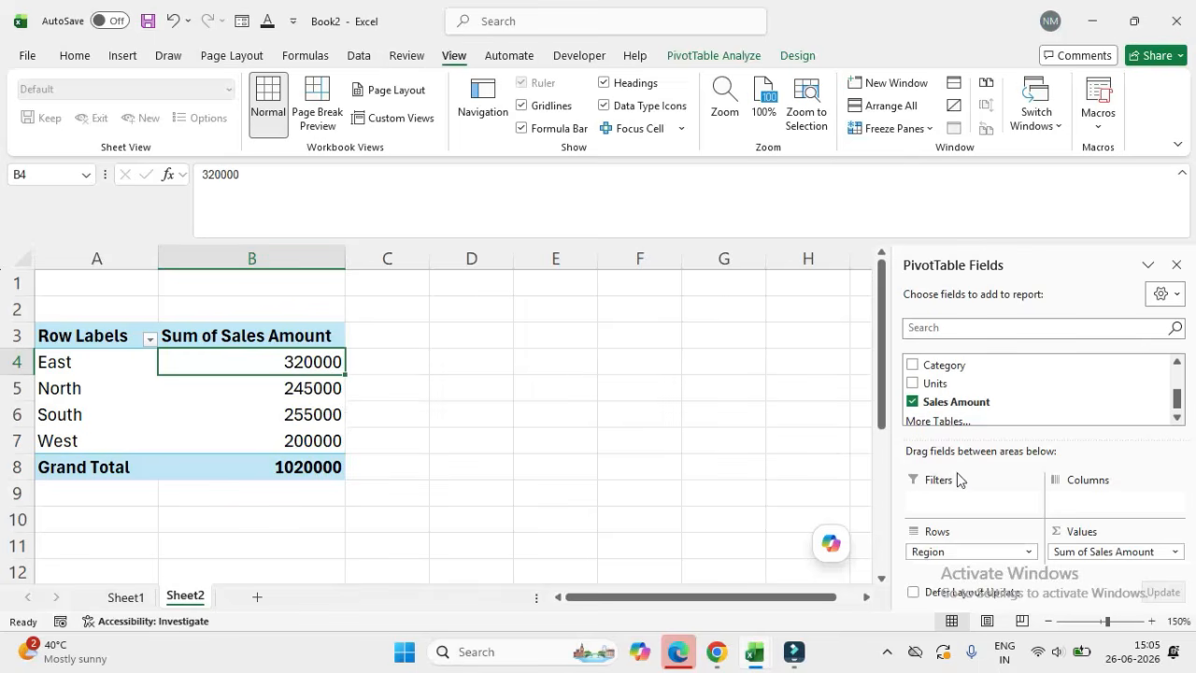
# Step: Summarize the Sales Amount value field by Count and look through the counts for the regions
pyautogui.click(1095, 551)
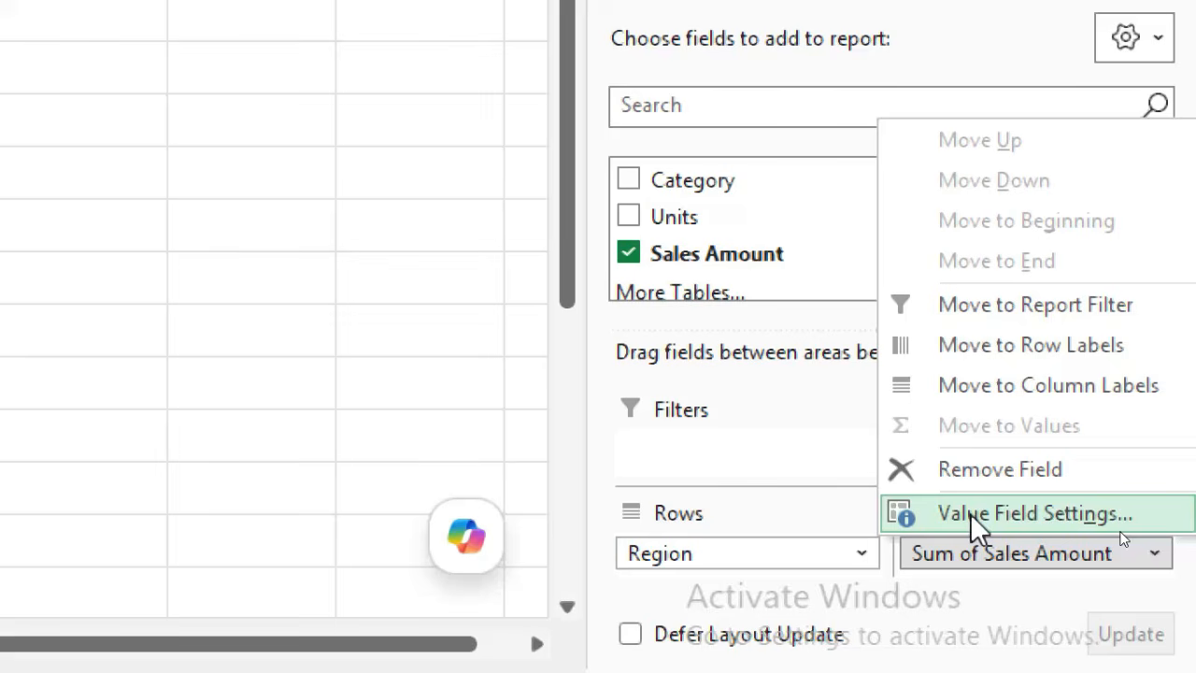
pyautogui.click(1059, 515)
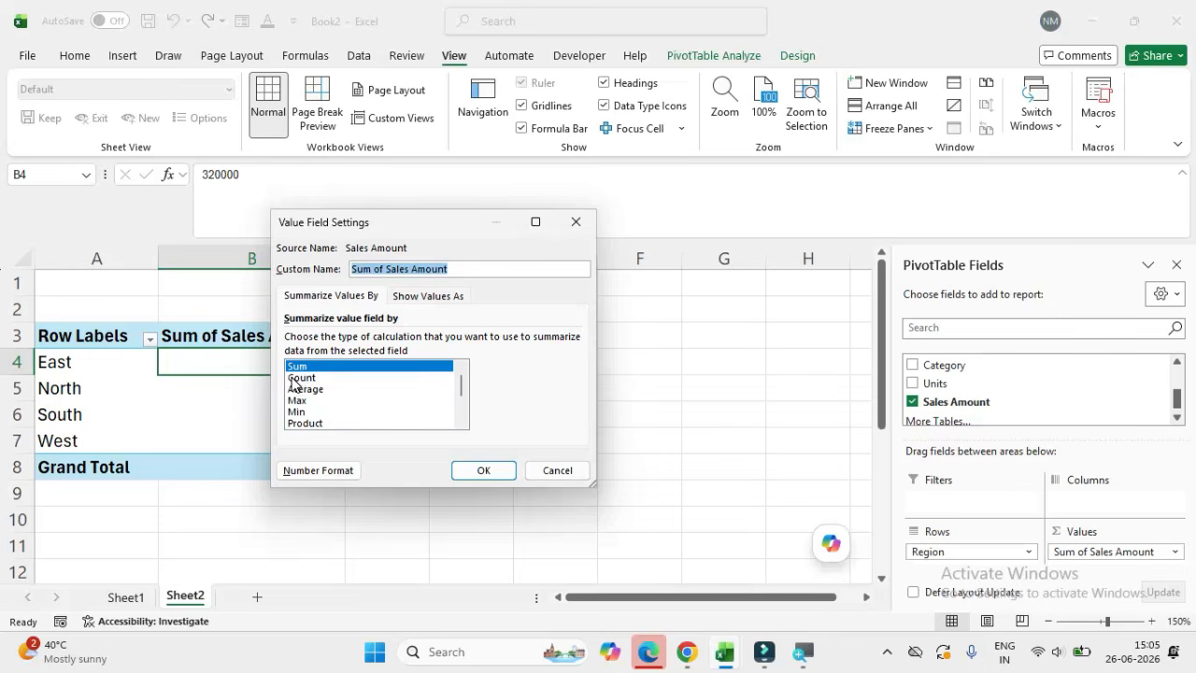
pyautogui.click(297, 377)
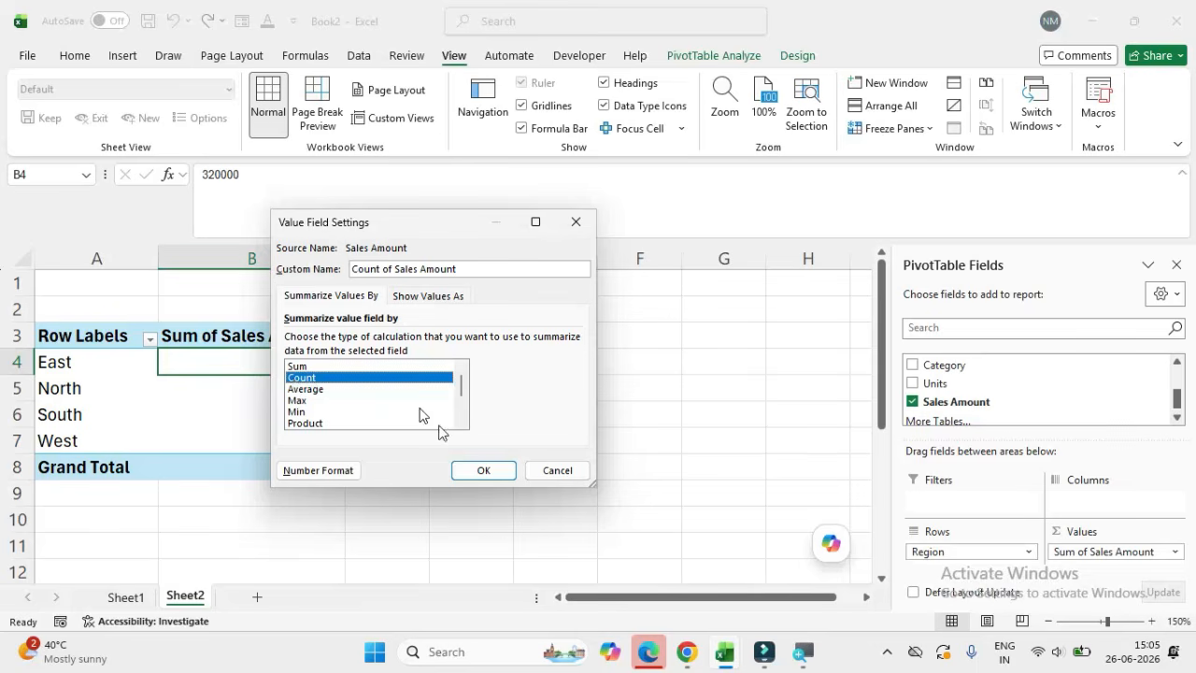
pyautogui.click(481, 471)
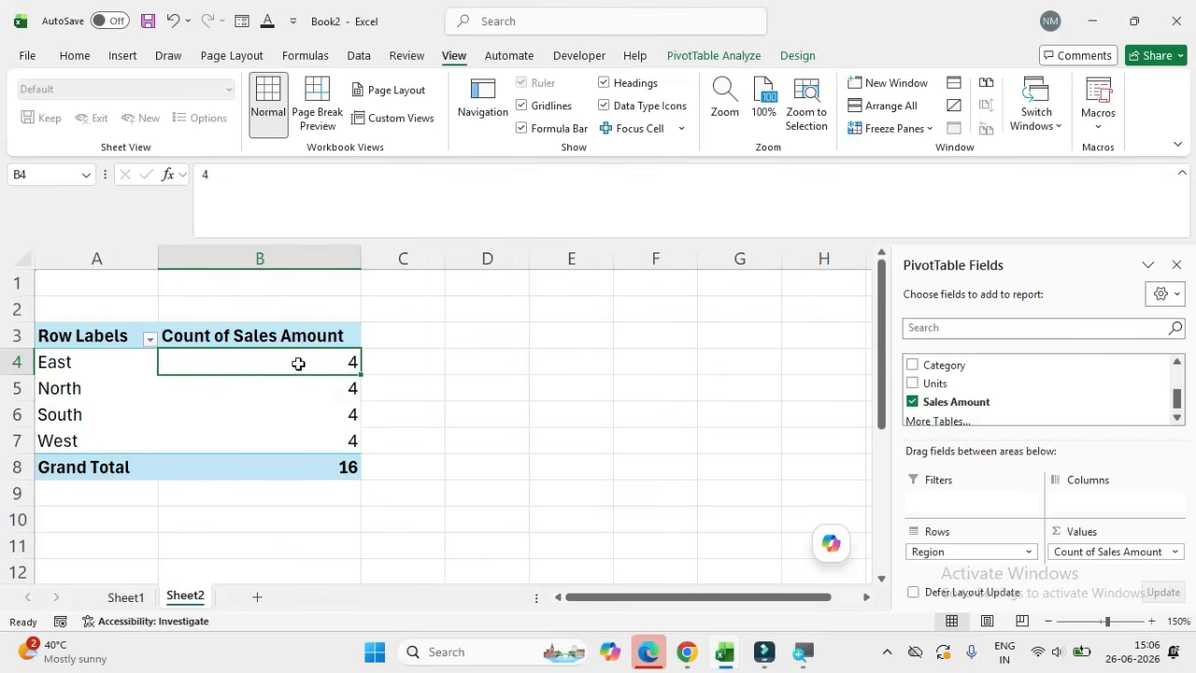
pyautogui.press('Down')
pyautogui.press('Down')
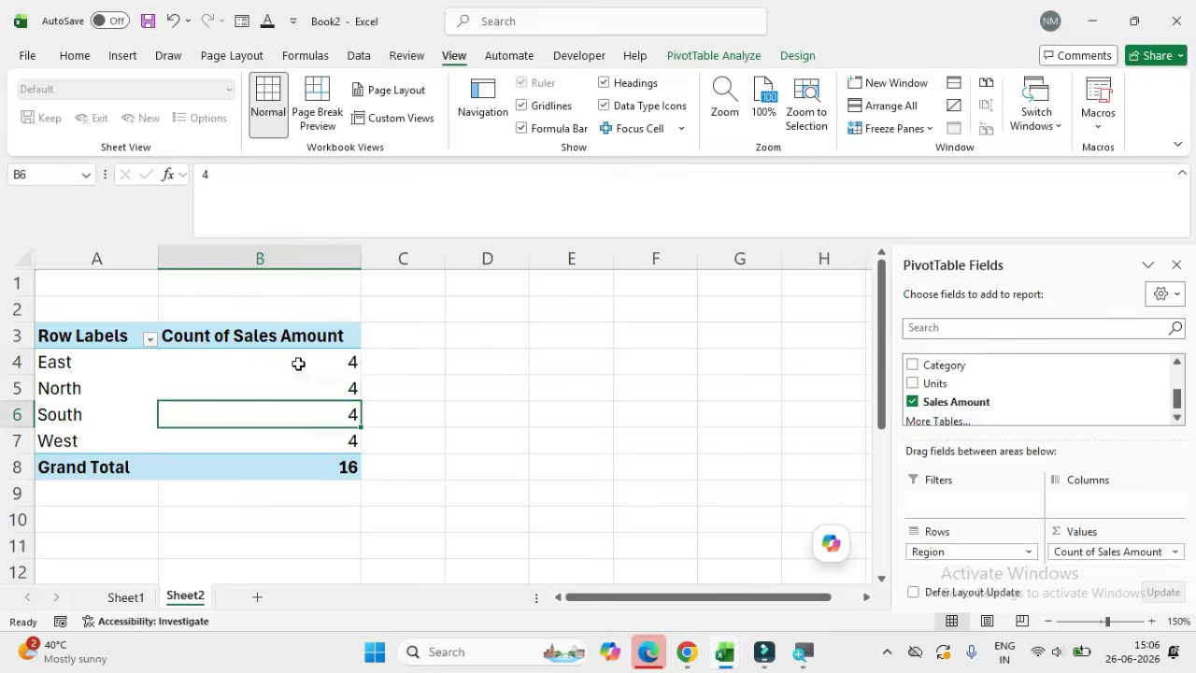
pyautogui.press('Down')
pyautogui.press('Up')
pyautogui.click(315, 364)
pyautogui.moveTo(316, 364)
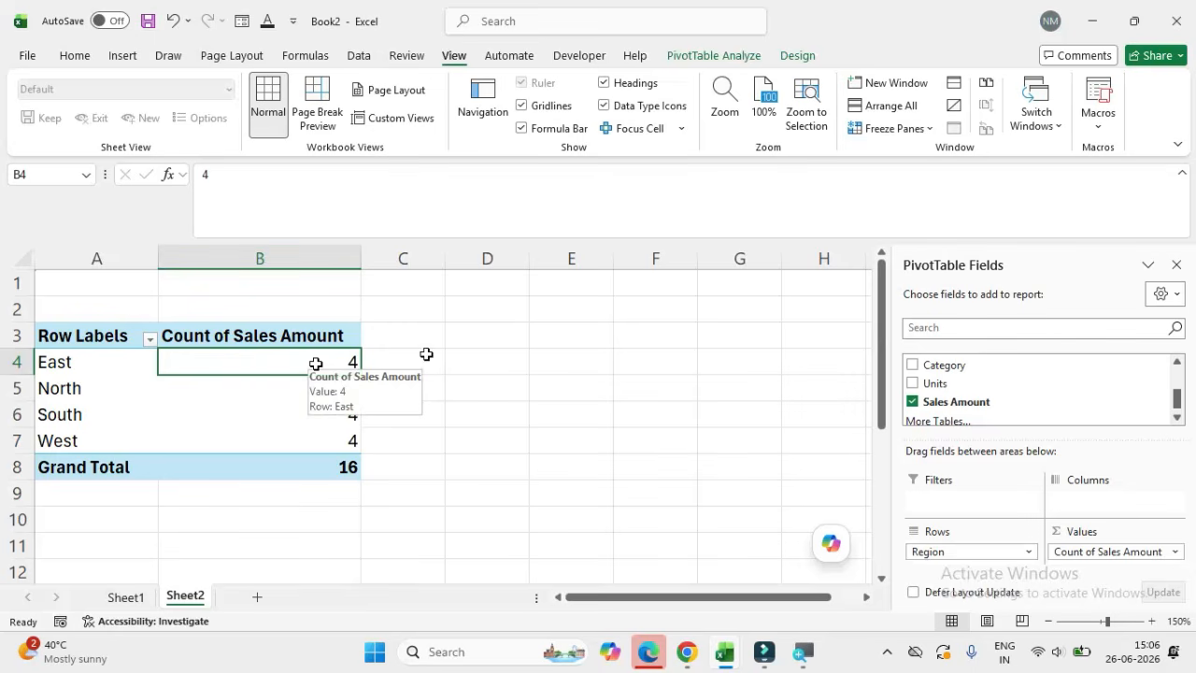
# Step: Change the summary calculation of the Sales Amount values to Average
pyautogui.click(1101, 552)
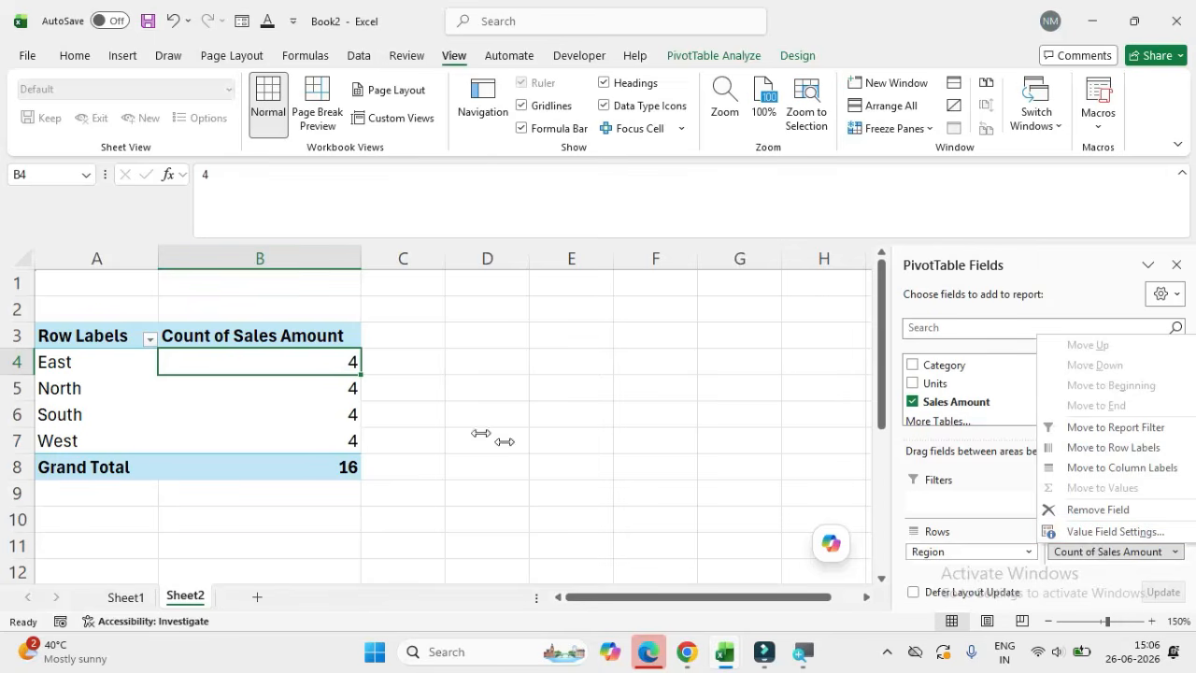
pyautogui.click(318, 362)
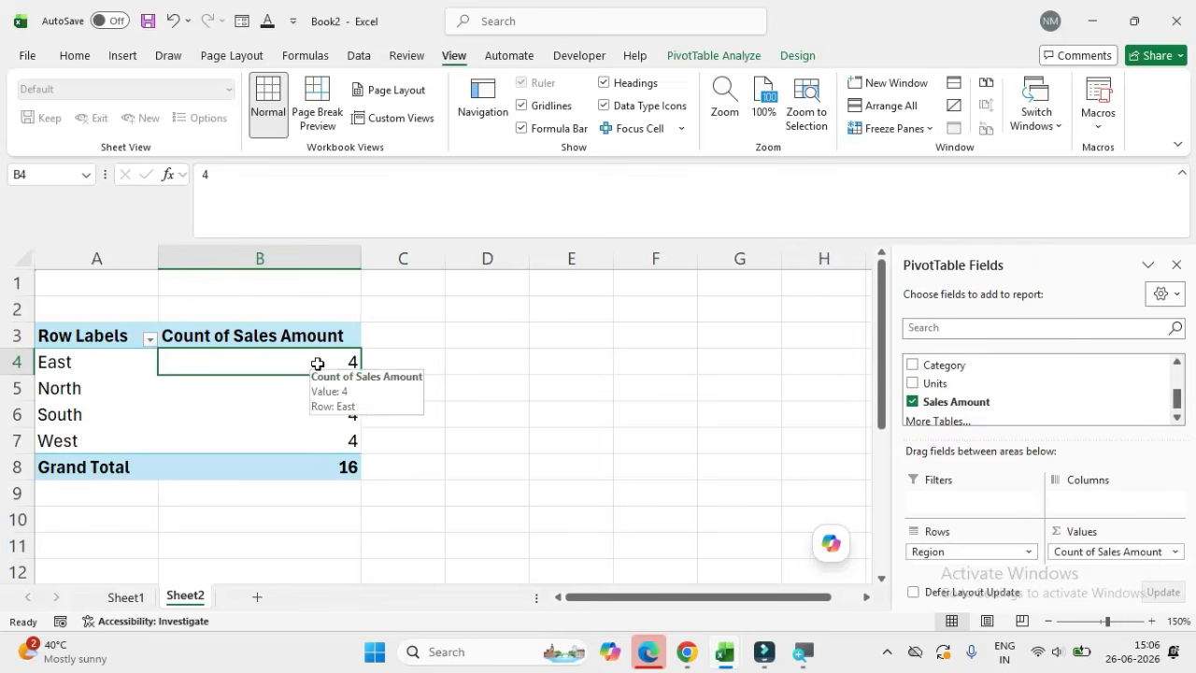
pyautogui.rightClick(318, 364)
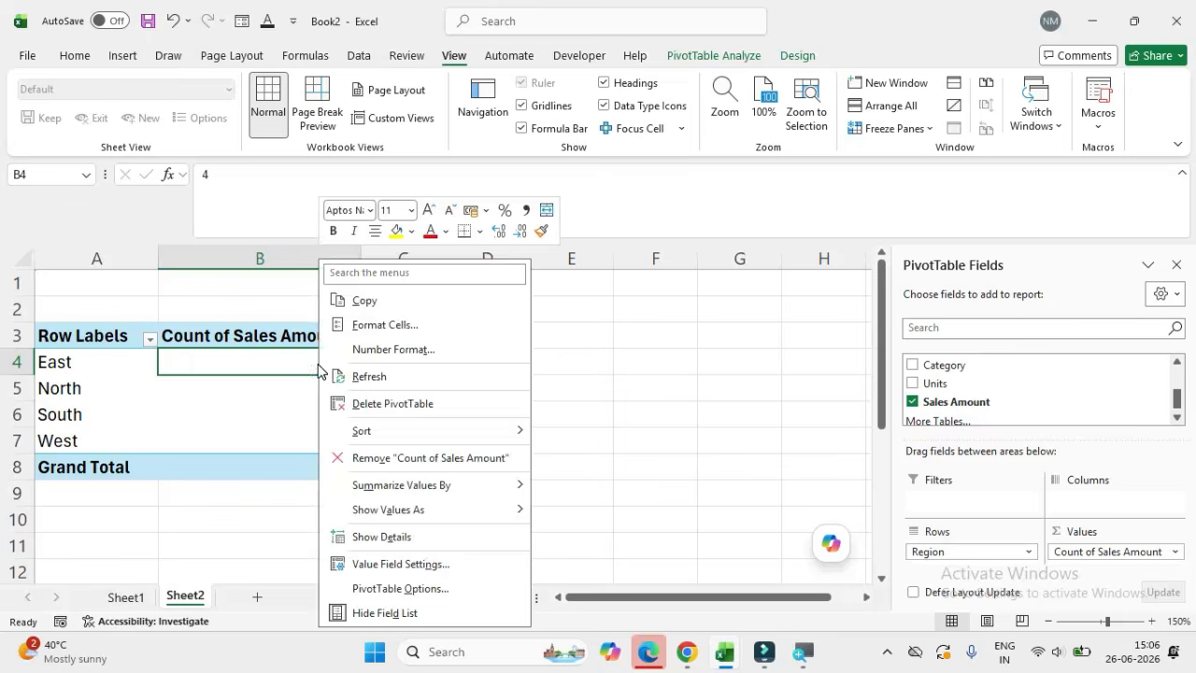
pyautogui.moveTo(402, 492)
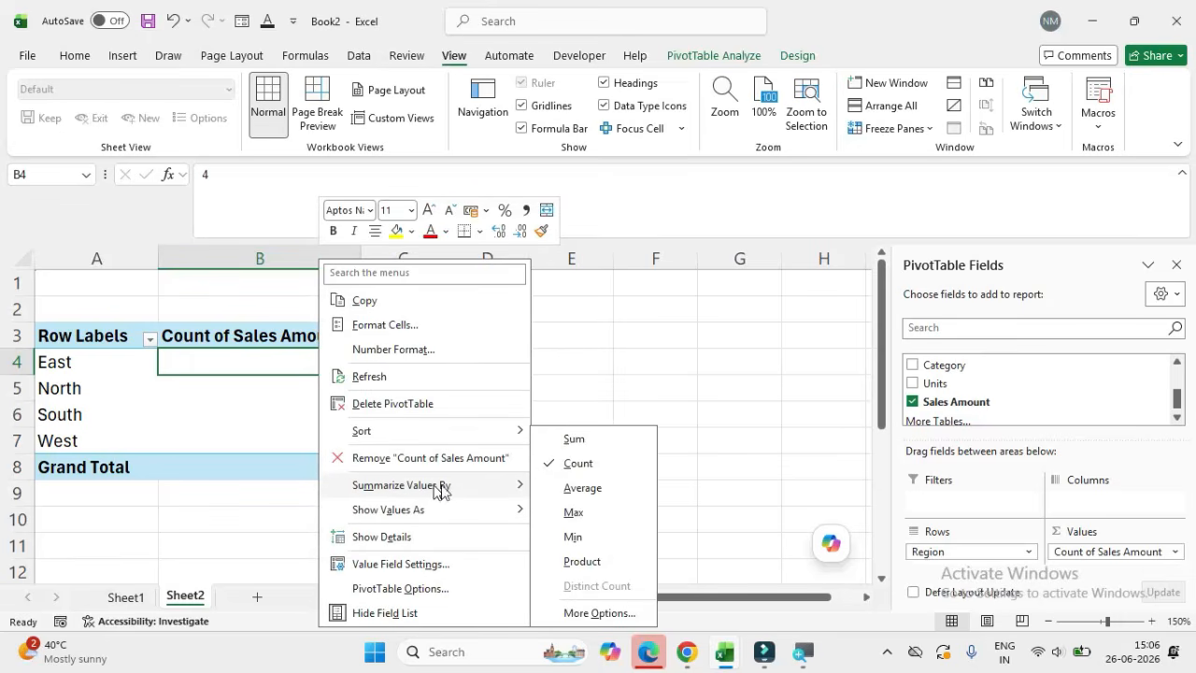
pyautogui.click(584, 488)
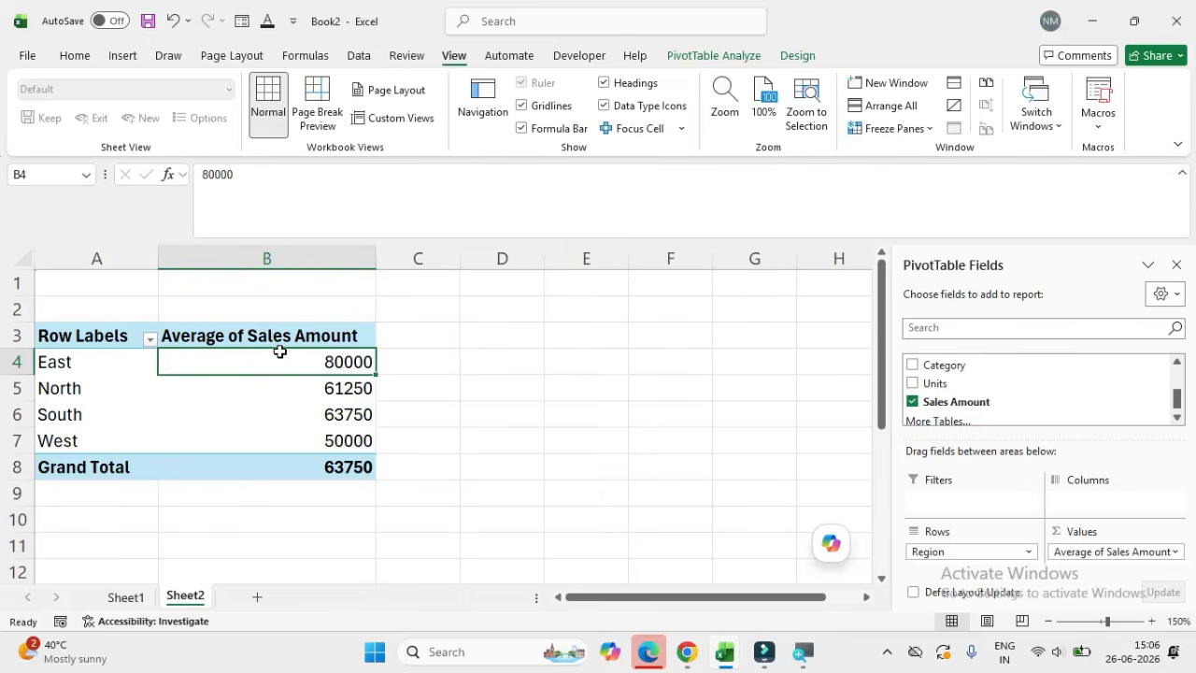
# Step: Review the regional averages and switch the Sales Amount summary calculation to Max
pyautogui.click(323, 443)
pyautogui.click(336, 370)
pyautogui.click(337, 374)
pyautogui.rightClick(339, 368)
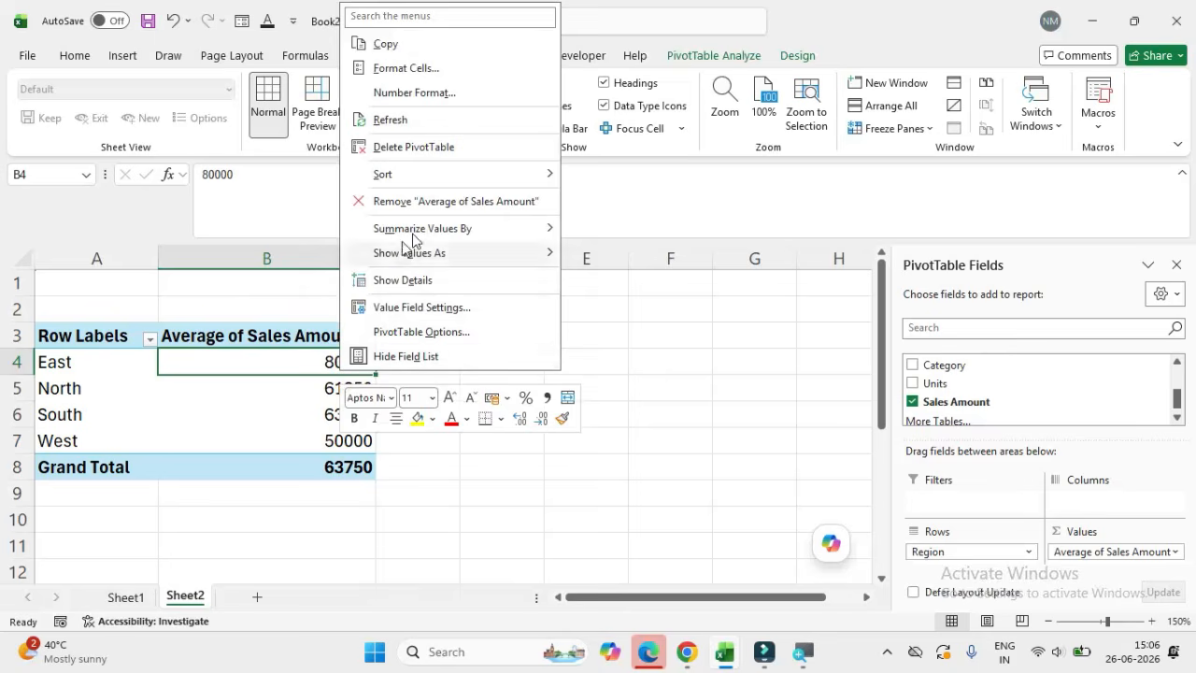
pyautogui.moveTo(425, 233)
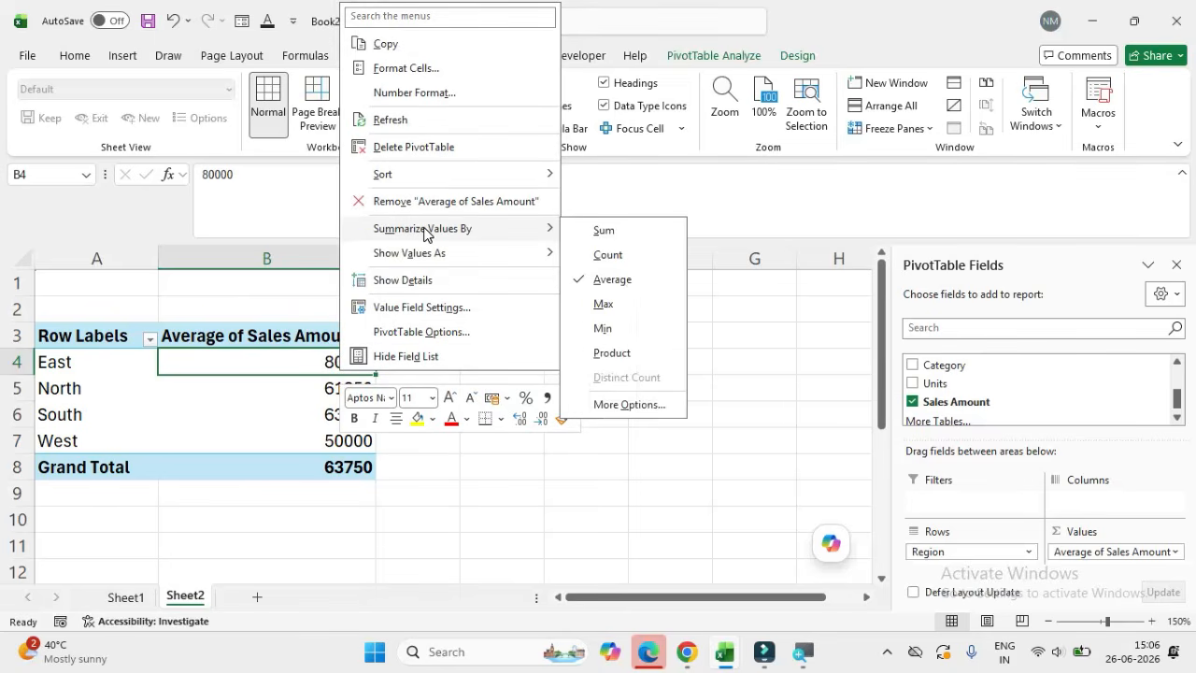
pyautogui.click(616, 309)
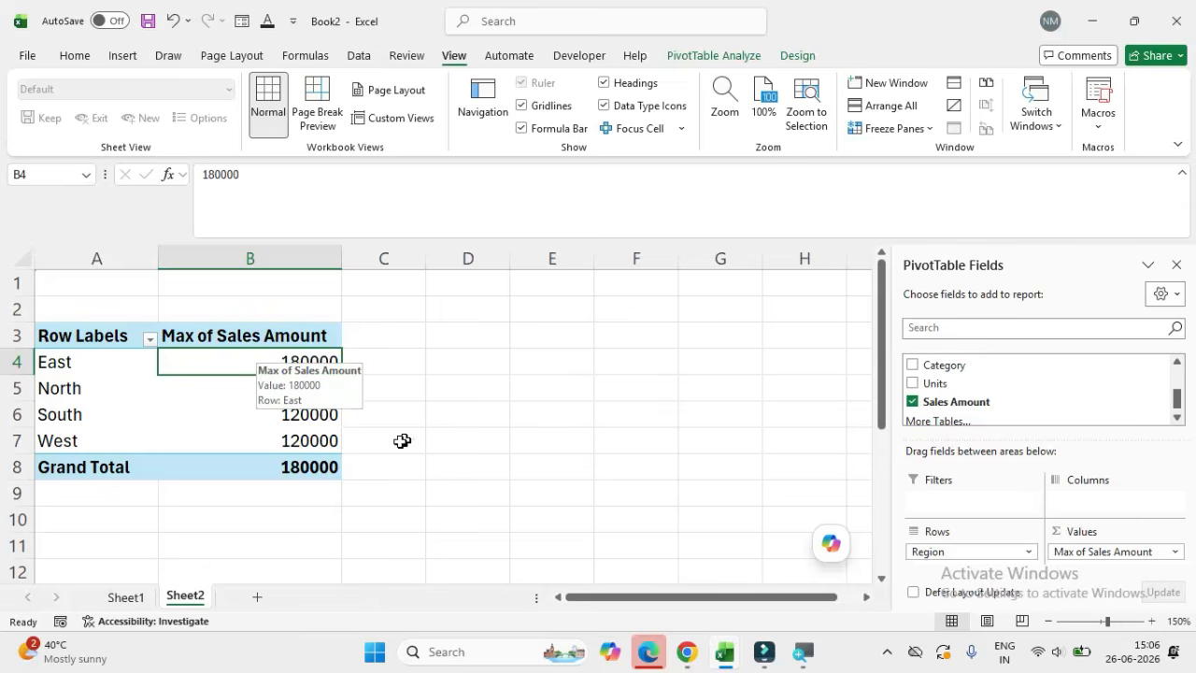
# Step: Change the summary calculation of the Sales Amount values to Min and check the North region's minimum
pyautogui.rightClick(271, 358)
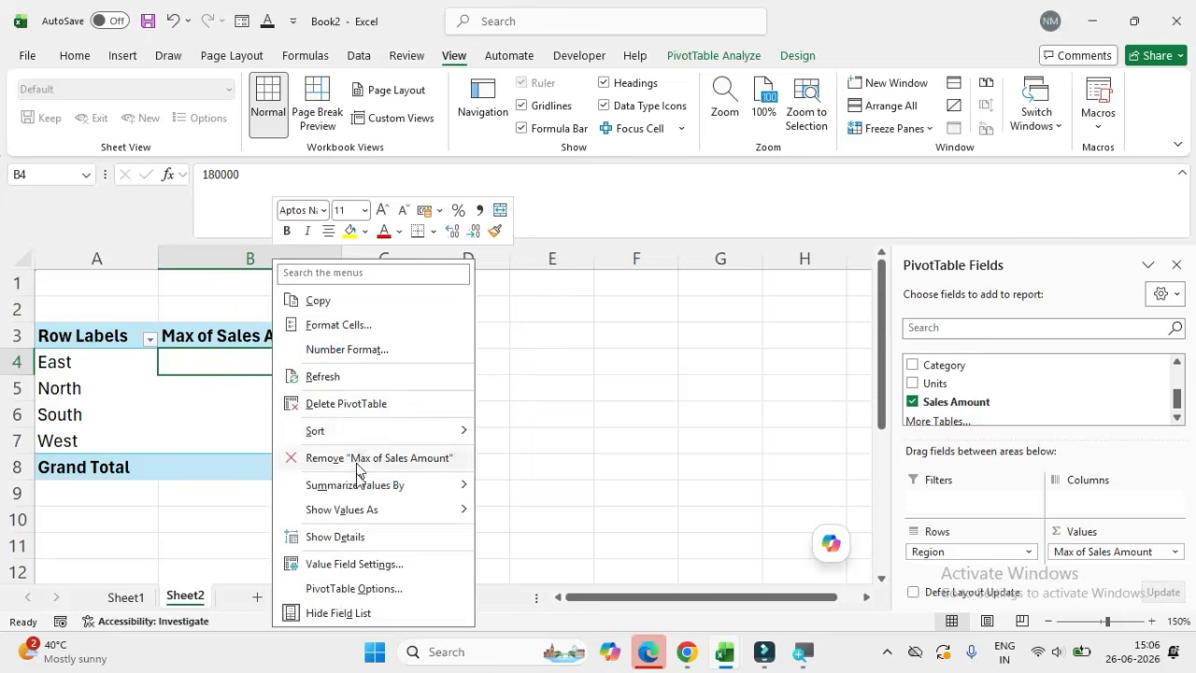
pyautogui.moveTo(356, 493)
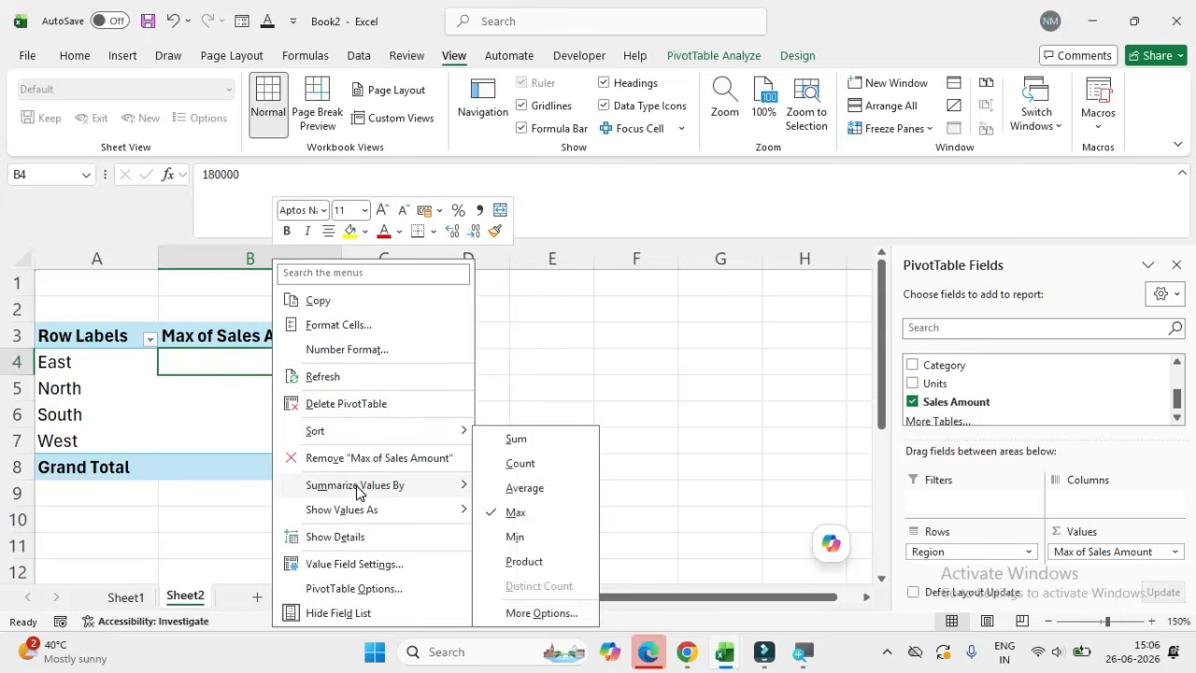
pyautogui.click(522, 526)
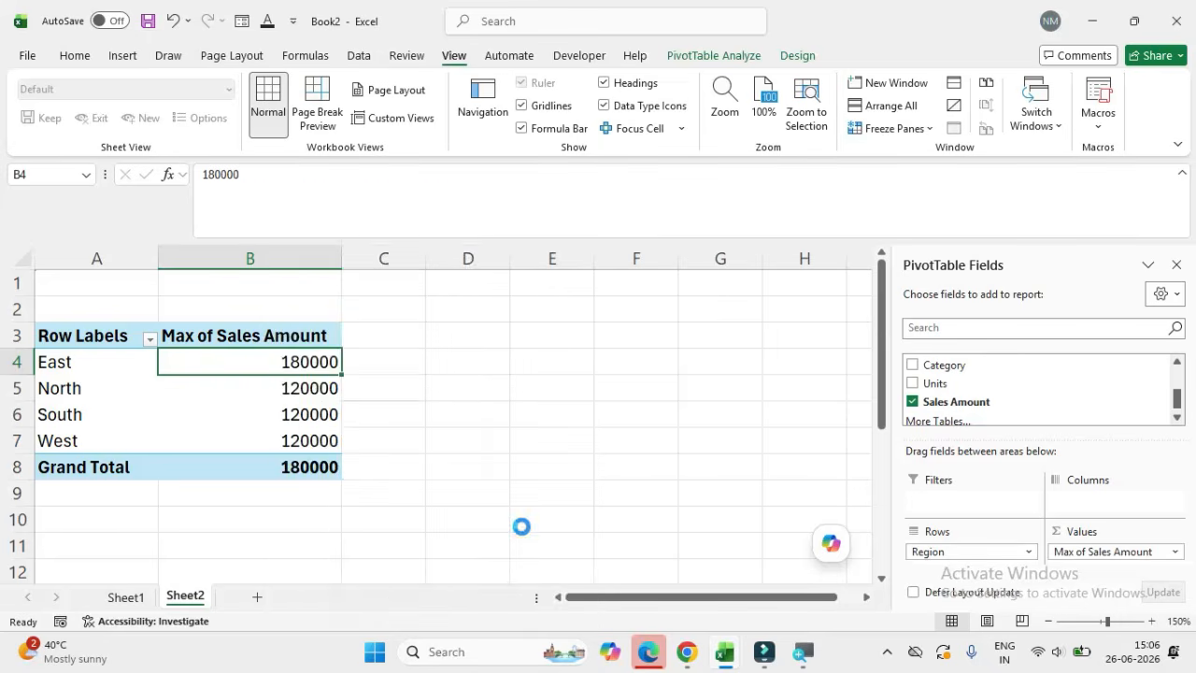
pyautogui.click(307, 388)
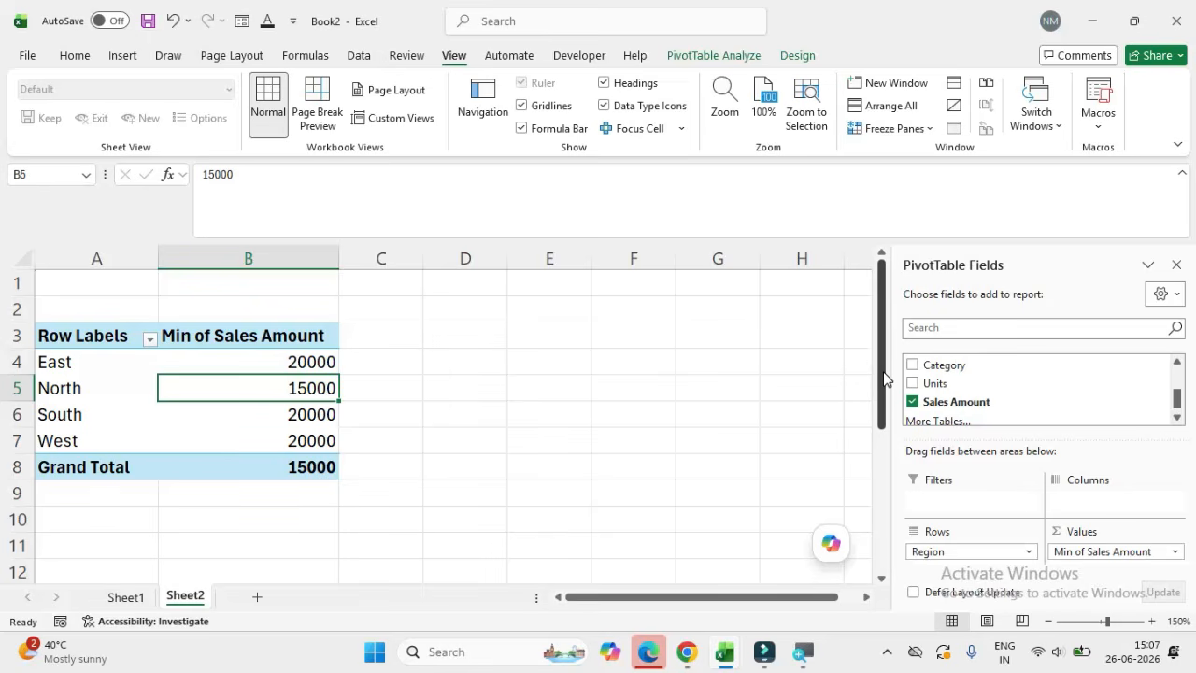
# Step: Copy the whole regional pivot table, A3:B8, and paste the duplicate at cell A10
pyautogui.moveTo(886, 378); pyautogui.dragTo(884, 403)
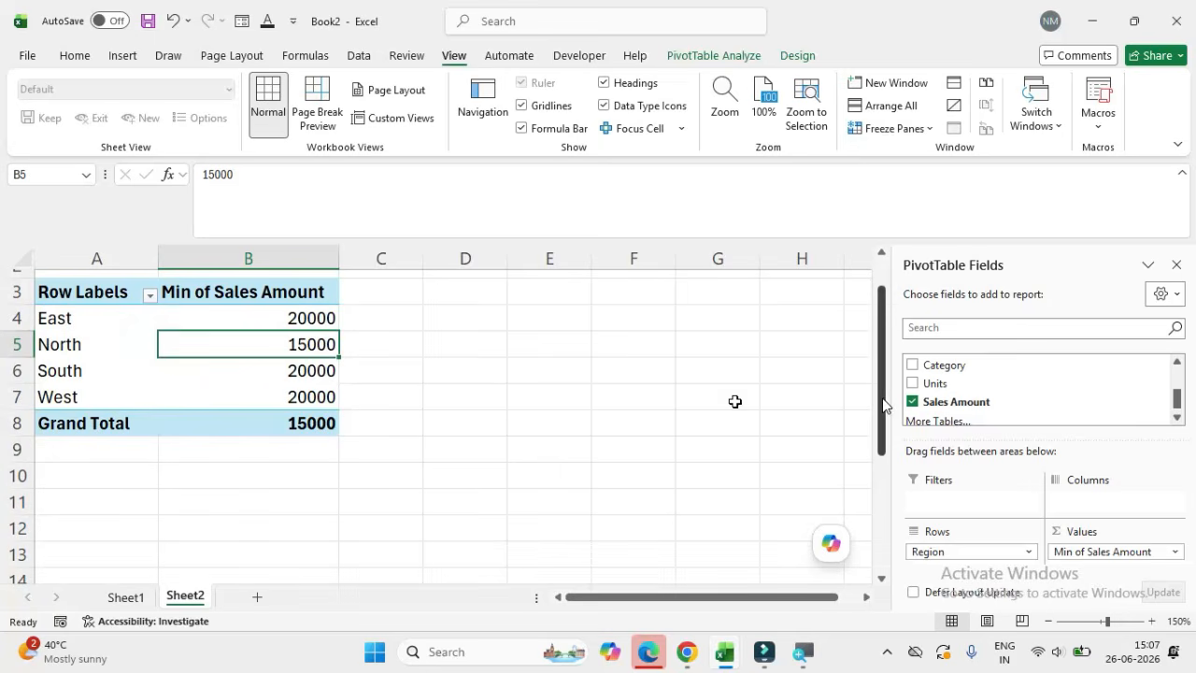
pyautogui.moveTo(79, 290); pyautogui.dragTo(312, 427)
pyautogui.hotkey('ctrl', 'c')
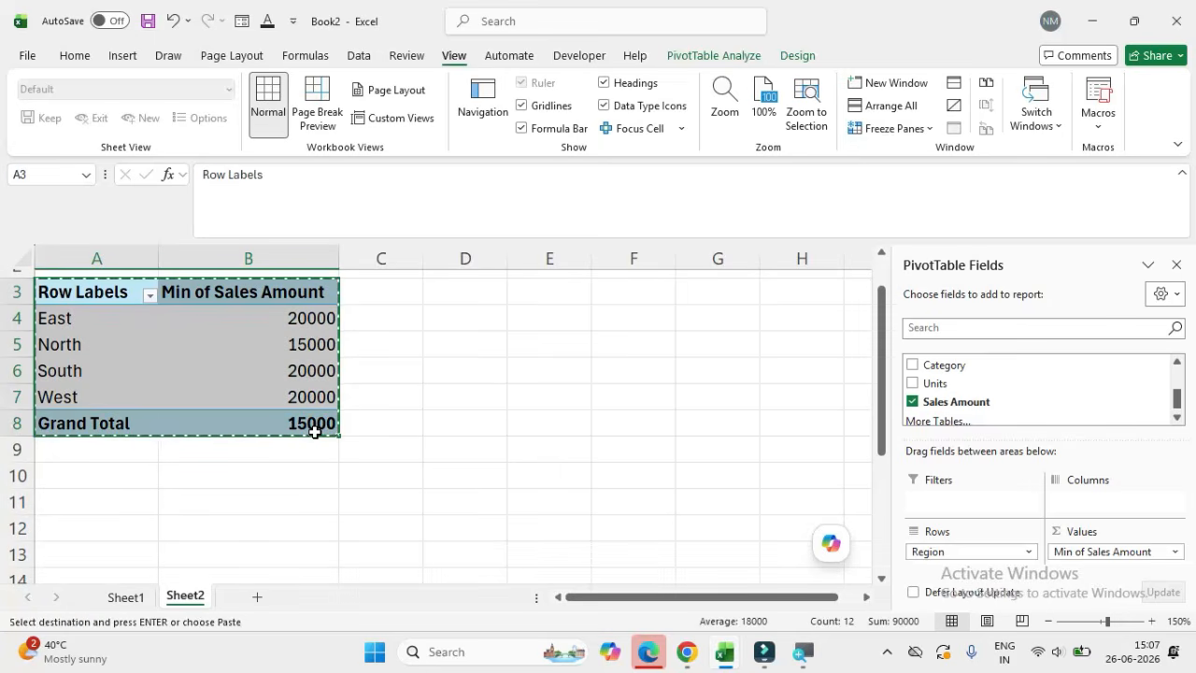
pyautogui.click(89, 472)
pyautogui.hotkey('ctrl', 'v')
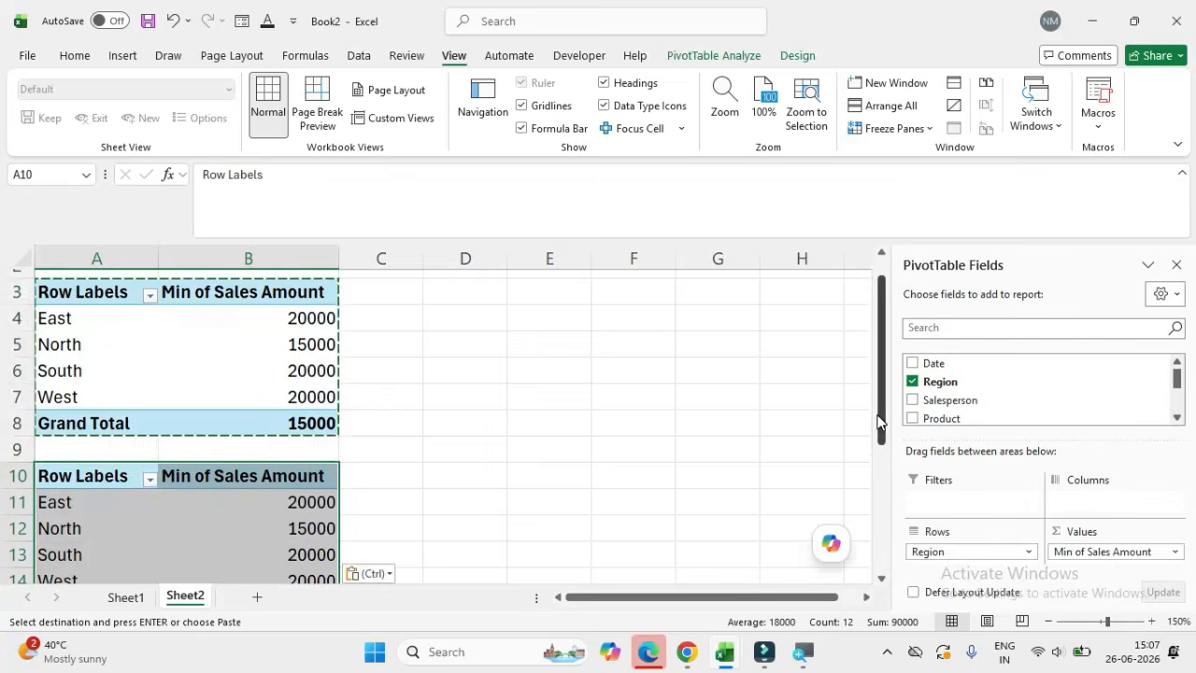
# Step: Remove the Region and Sales Amount fields from the pasted pivot table
pyautogui.moveTo(879, 422); pyautogui.dragTo(883, 473)
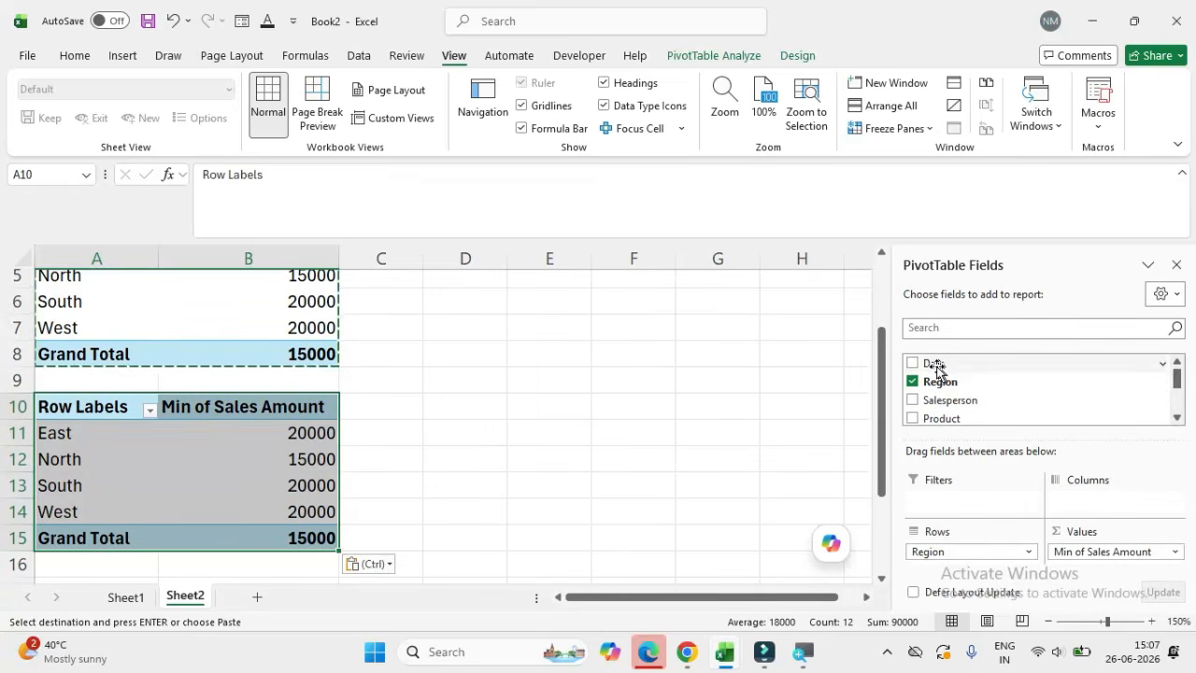
pyautogui.click(913, 382)
pyautogui.scroll(-2, 916, 397)
pyautogui.click(913, 396)
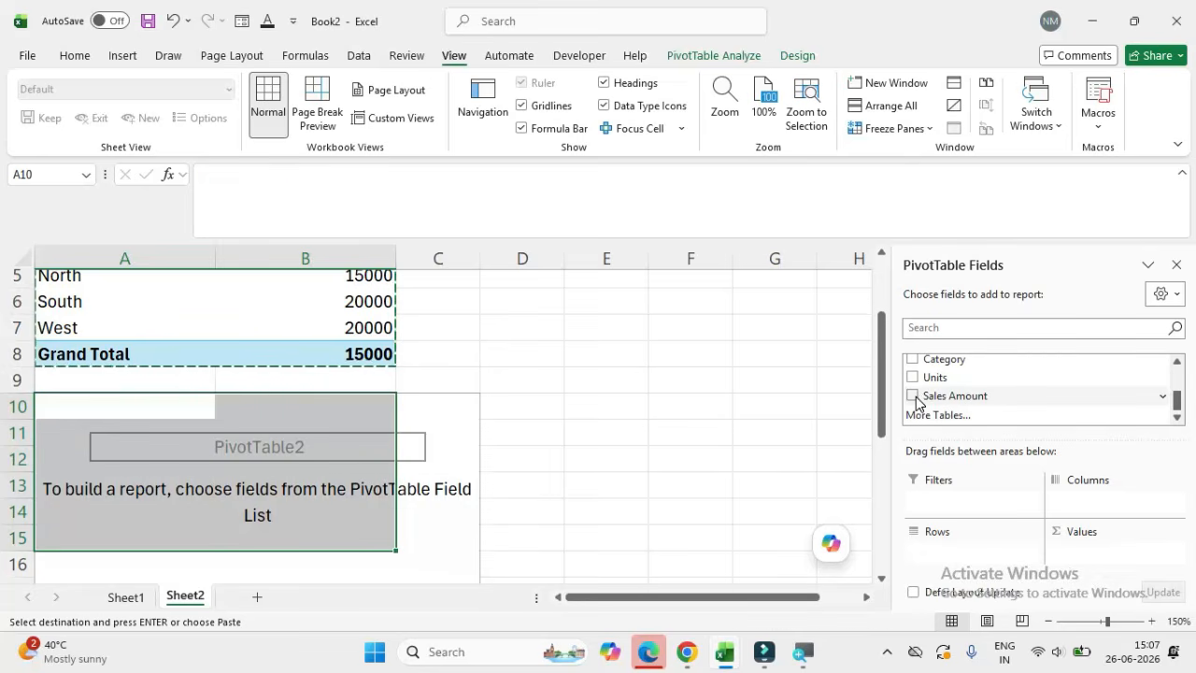
# Step: Build the second pivot table with Date in the rows and Sales Amount in the values
pyautogui.moveTo(1178, 412); pyautogui.dragTo(1176, 379)
pyautogui.moveTo(928, 365); pyautogui.dragTo(933, 547)
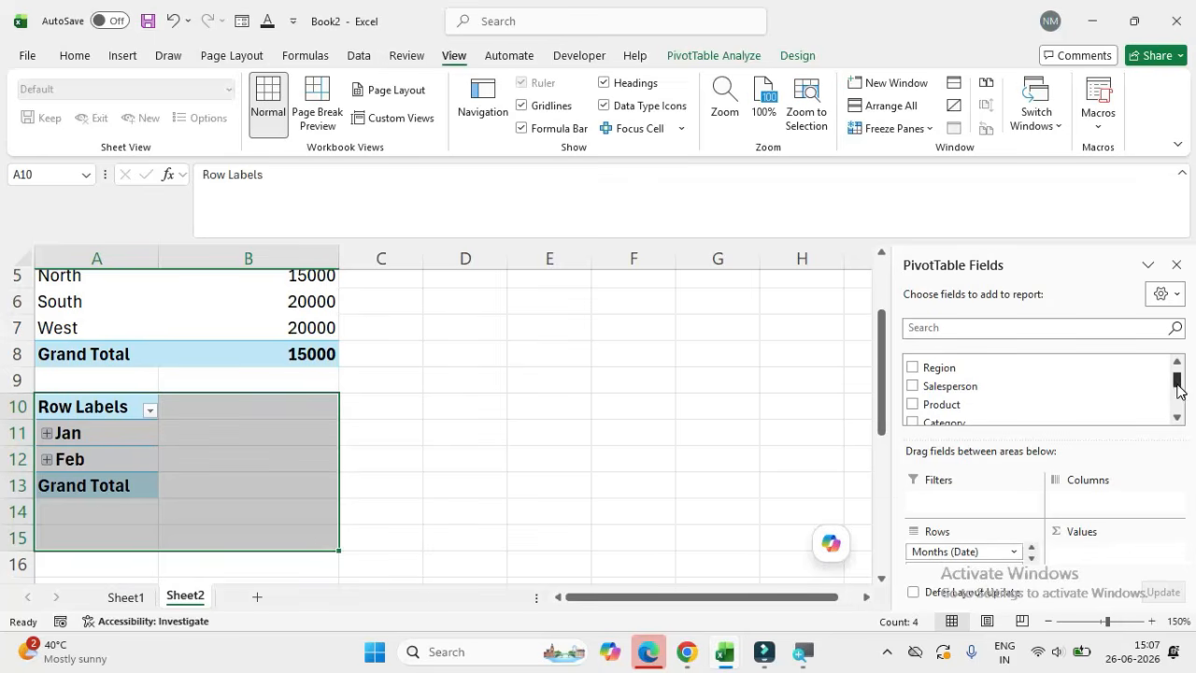
pyautogui.moveTo(1178, 387); pyautogui.dragTo(1179, 407)
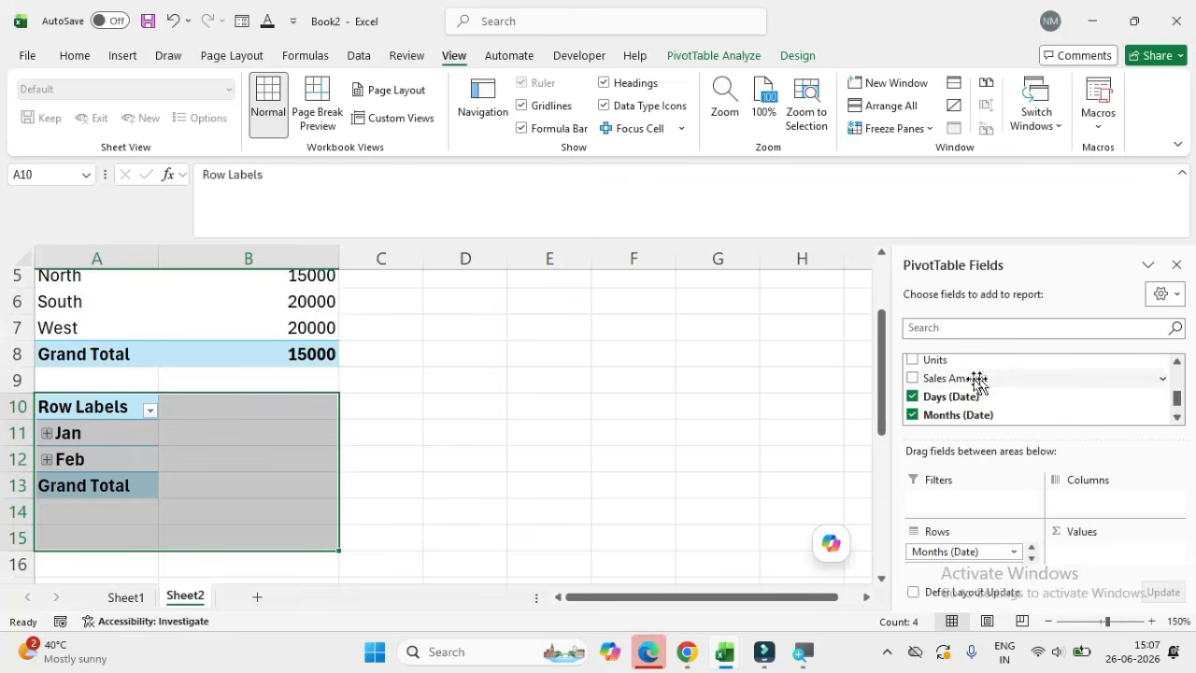
pyautogui.moveTo(969, 378); pyautogui.dragTo(1081, 553)
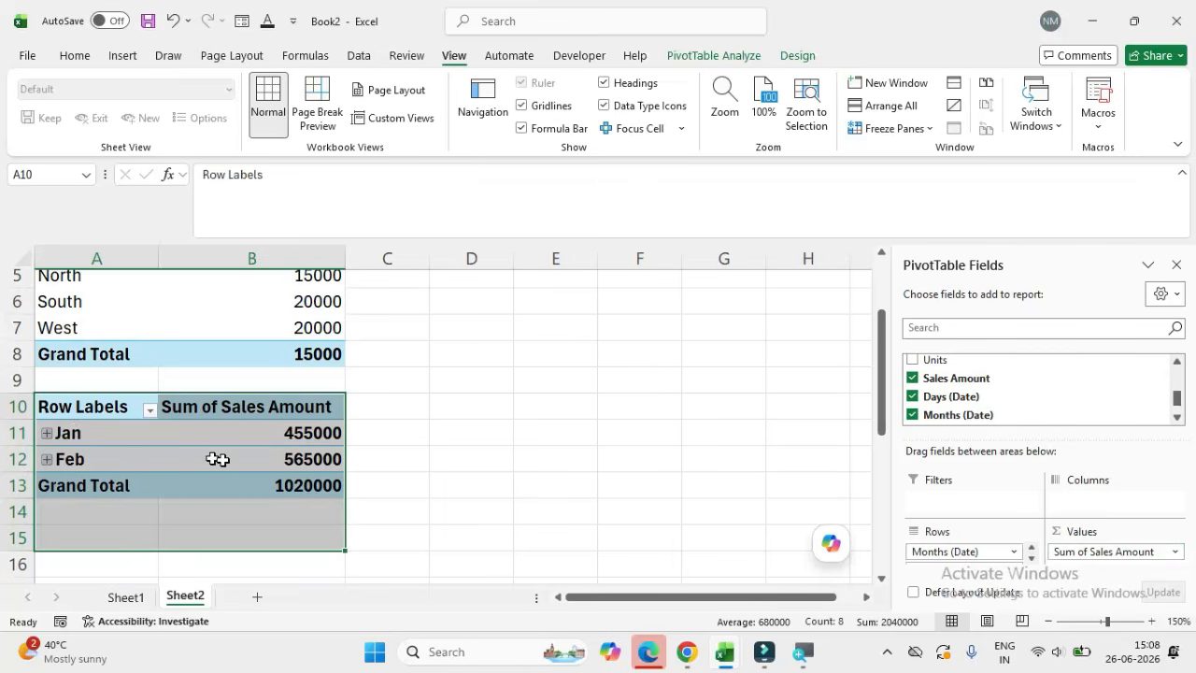
# Step: Group the row dates of the second pivot table by Days and Months
pyautogui.moveTo(308, 470)
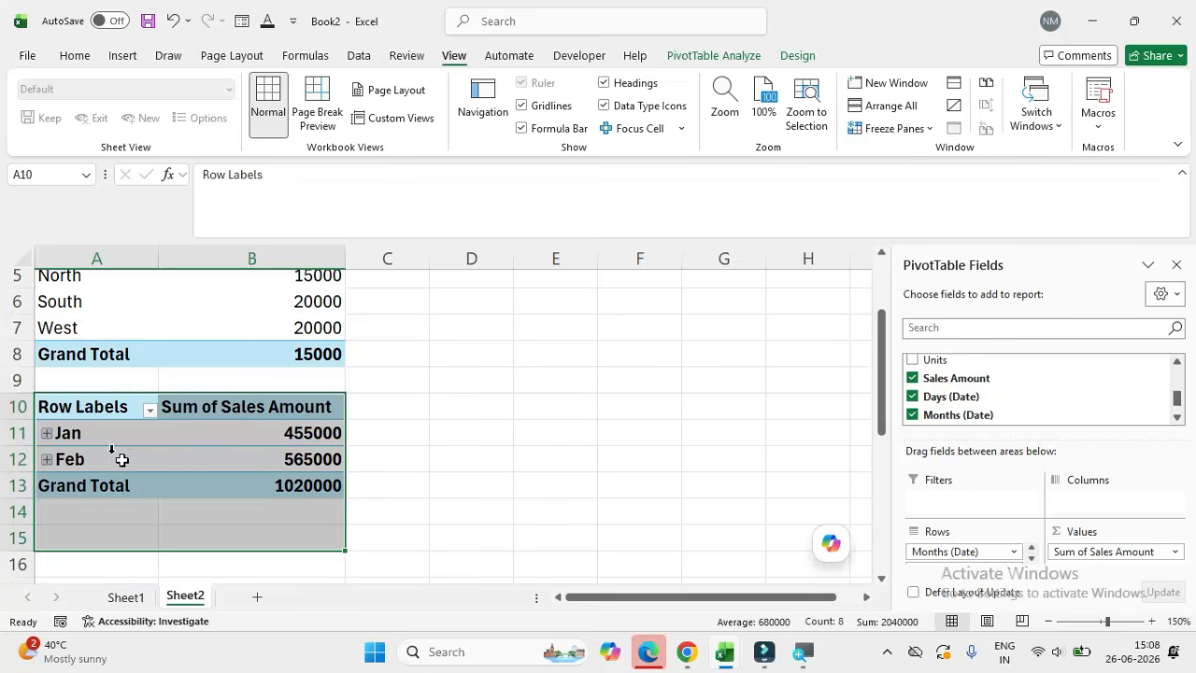
pyautogui.click(63, 432)
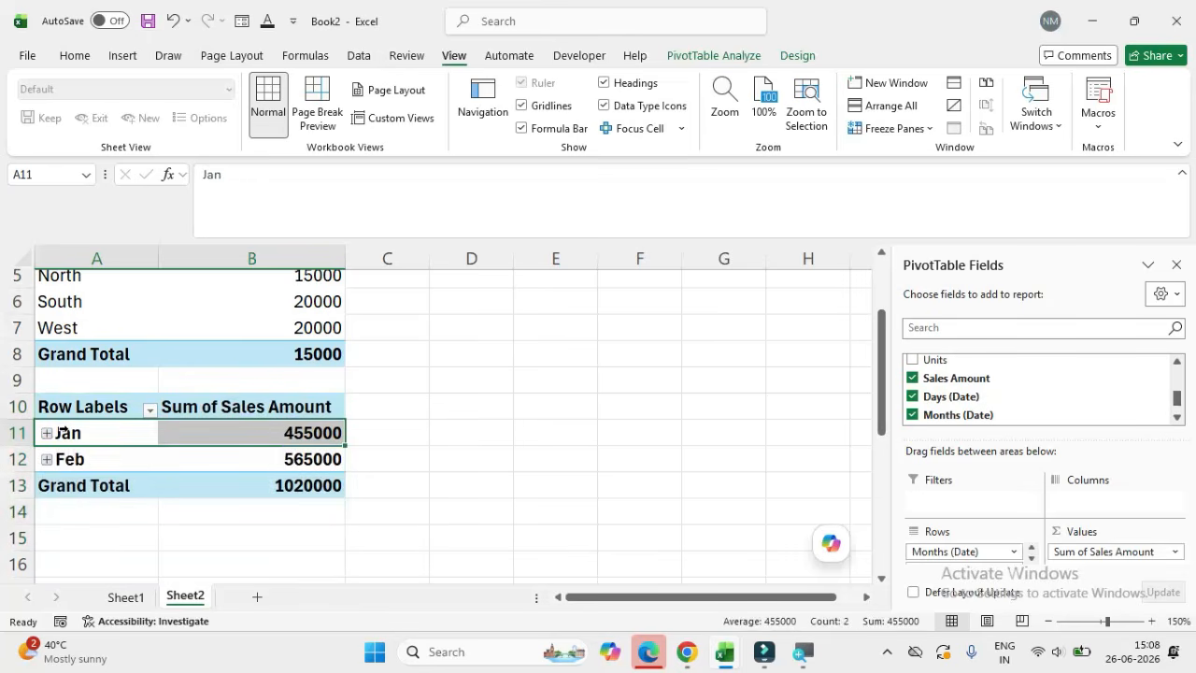
pyautogui.rightClick(67, 434)
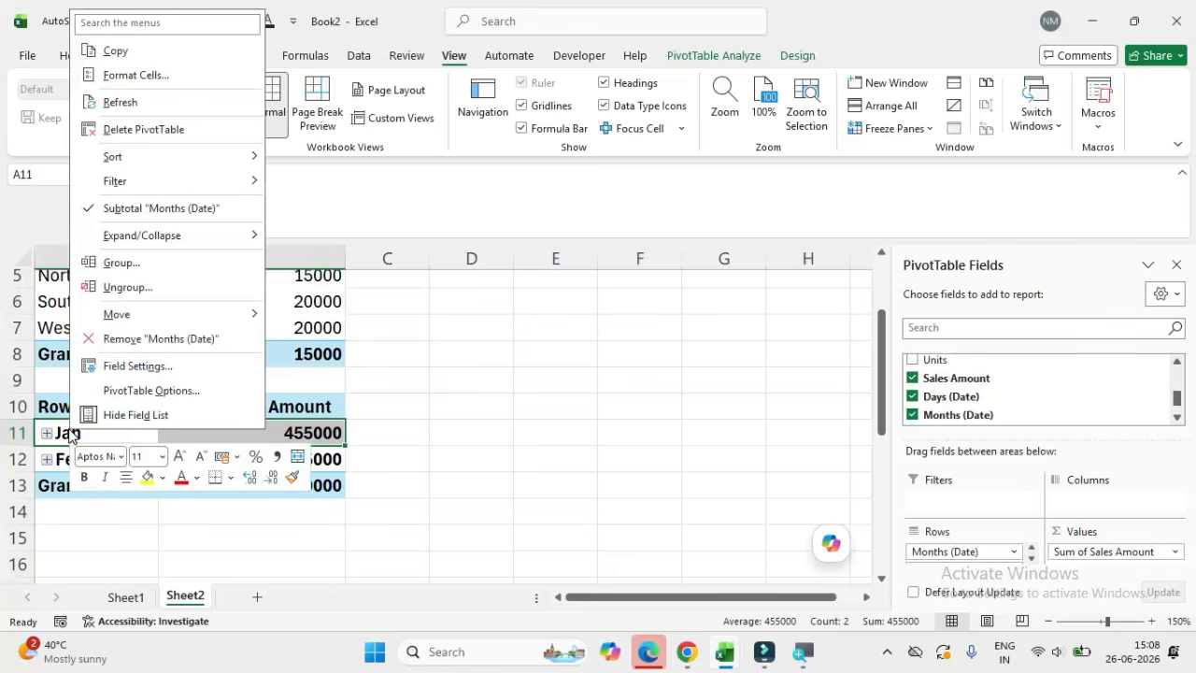
pyautogui.click(118, 262)
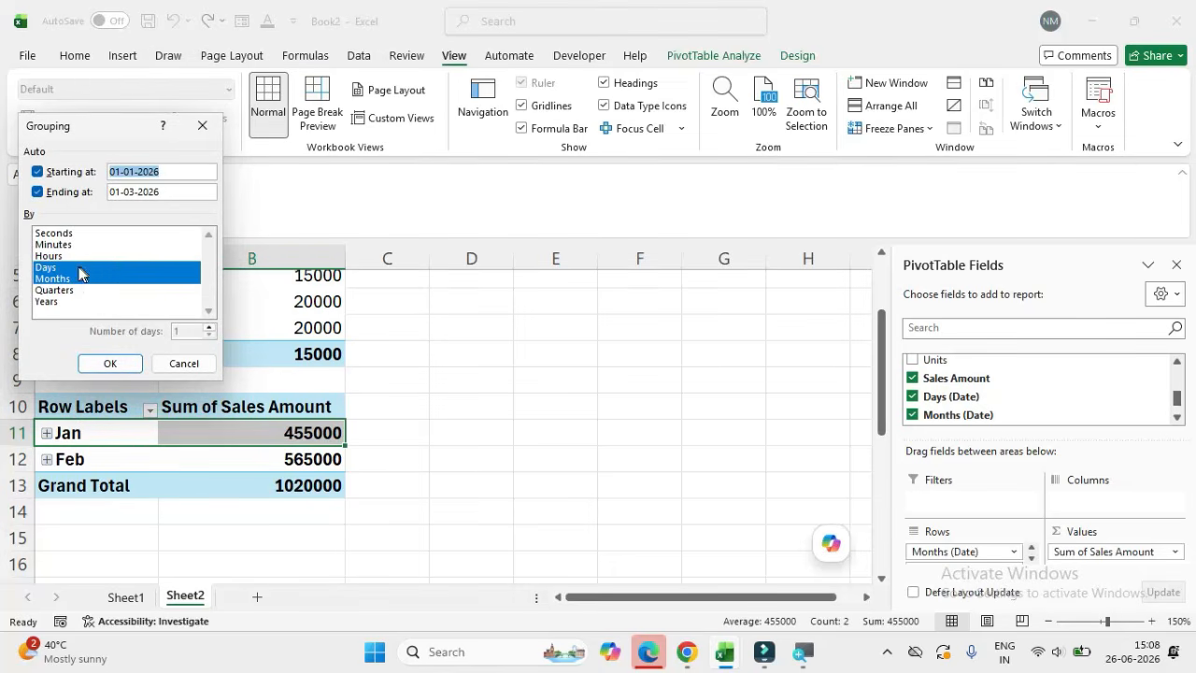
pyautogui.click(77, 268)
pyautogui.click(77, 269)
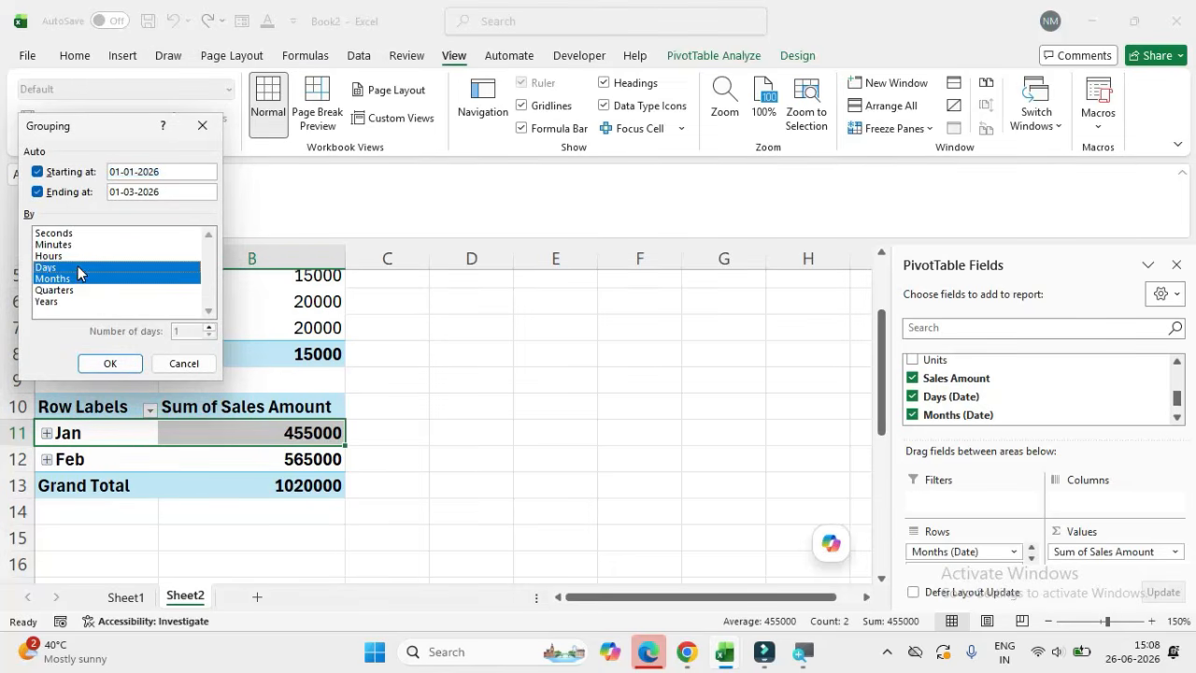
pyautogui.click(109, 367)
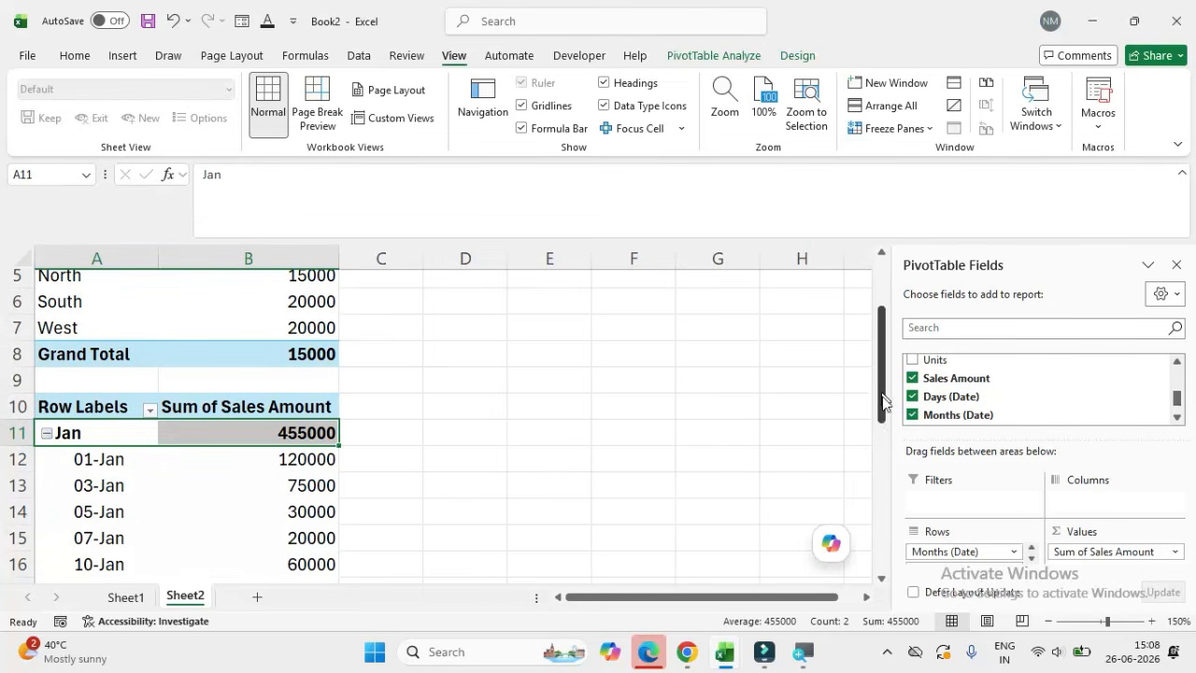
# Step: Look through the daily sales rows under January and February, and undo the date grouping
pyautogui.click(83, 486)
pyautogui.press('Down')
pyautogui.press('Down')
pyautogui.press('Down')
pyautogui.press('Down')
pyautogui.press('Down')
pyautogui.press('Down')
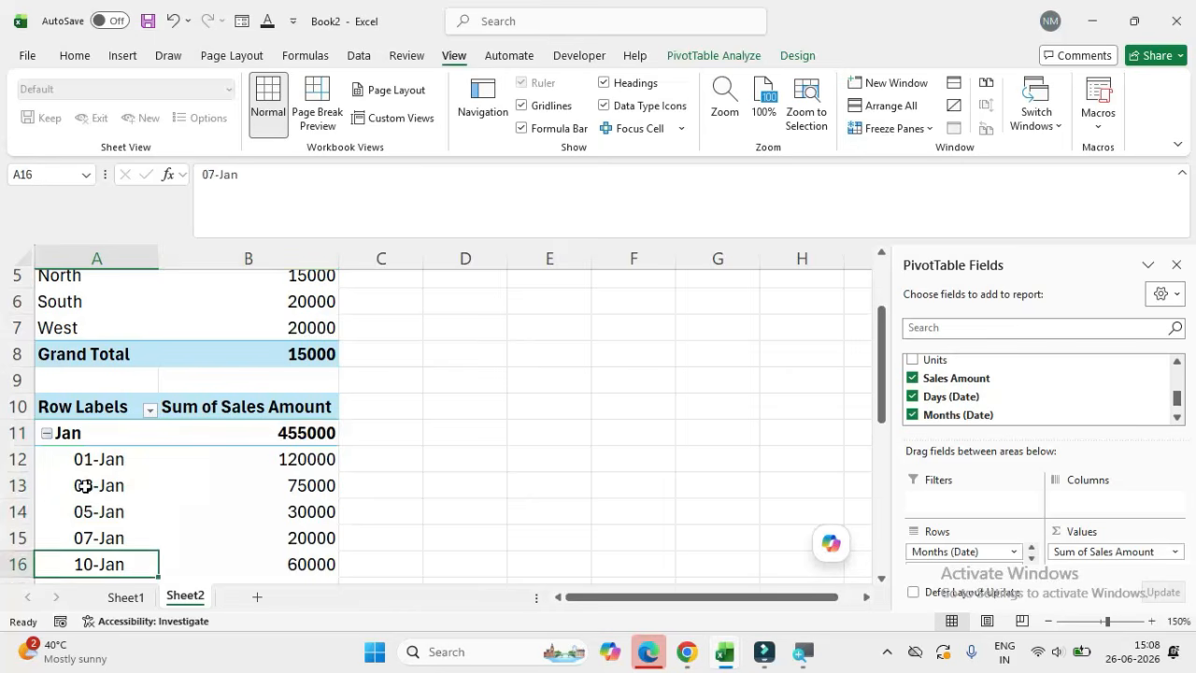
pyautogui.press('Down')
pyautogui.press('Down')
pyautogui.press('Down')
pyautogui.press('Down')
pyautogui.press('Down')
pyautogui.press('Down')
pyautogui.press('Down')
pyautogui.press('Down')
pyautogui.press('Down')
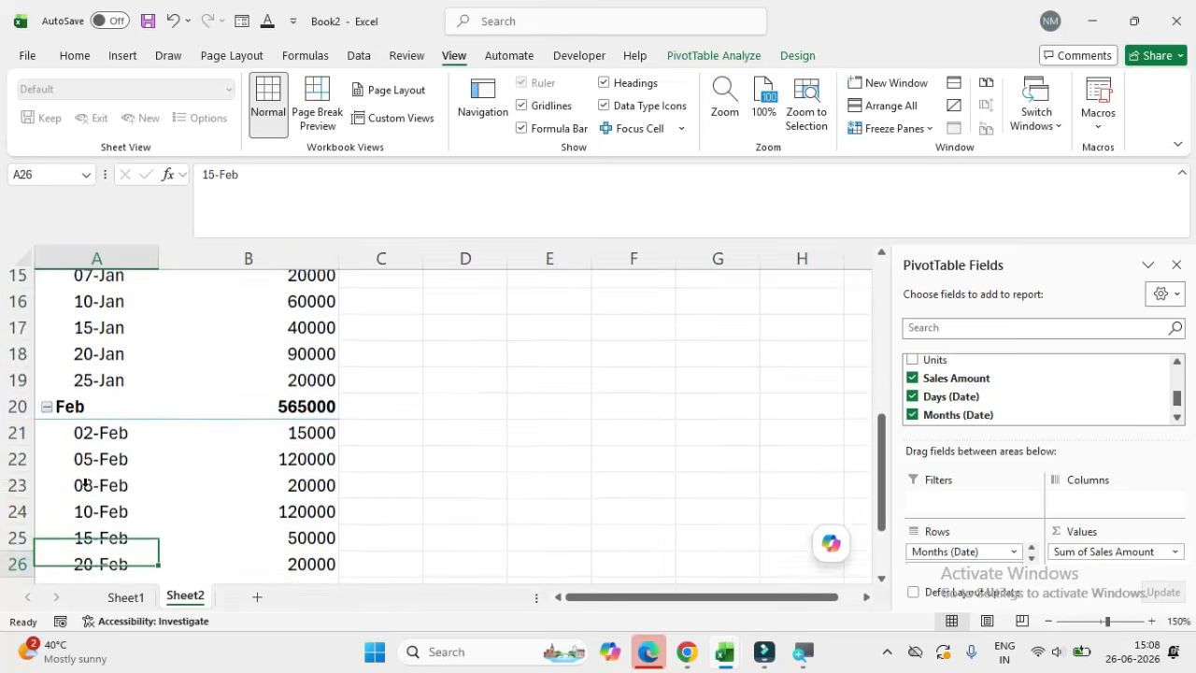
pyautogui.press('Up')
pyautogui.press('Up')
pyautogui.press('Up')
pyautogui.press('Up')
pyautogui.press('Up')
pyautogui.press('Up')
pyautogui.press('Up')
pyautogui.press('Up')
pyautogui.press('Up')
pyautogui.press('Up')
pyautogui.press('Up')
pyautogui.press('Up')
pyautogui.press('Up')
pyautogui.press('Up')
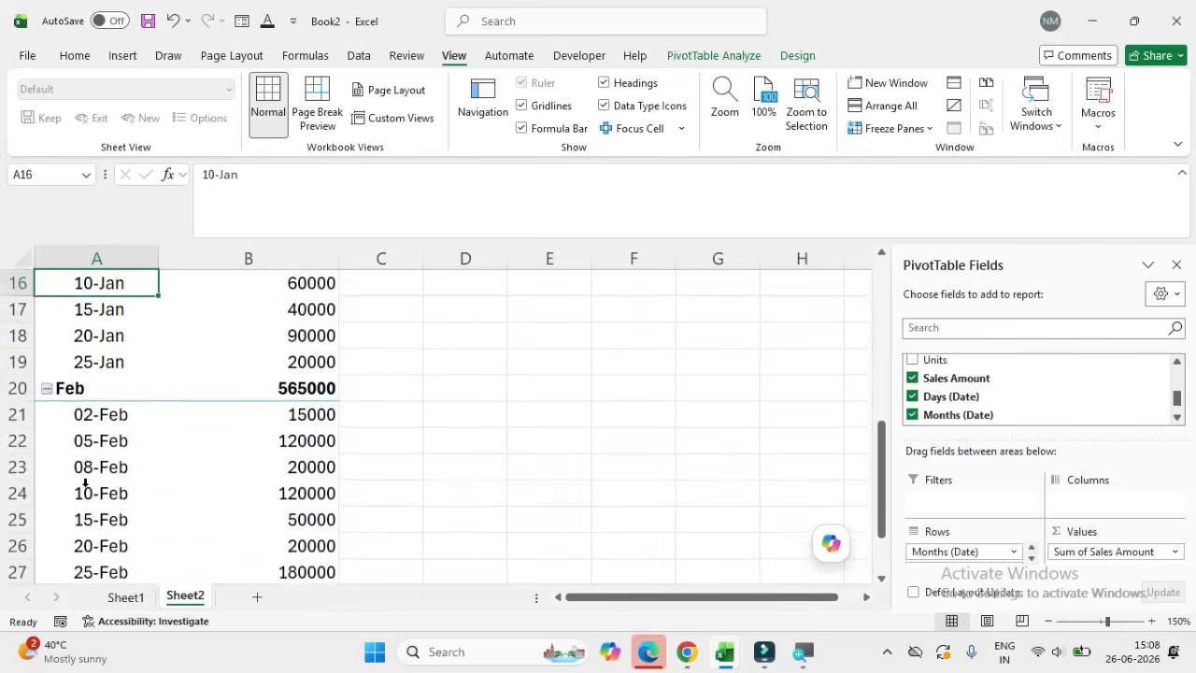
pyautogui.press('Up')
pyautogui.press('Up')
pyautogui.press('Up')
pyautogui.press('Up')
pyautogui.press('Up')
pyautogui.press('Up')
pyautogui.press('Up')
pyautogui.press('Down')
pyautogui.press('Down')
pyautogui.press('Down')
pyautogui.press('Down')
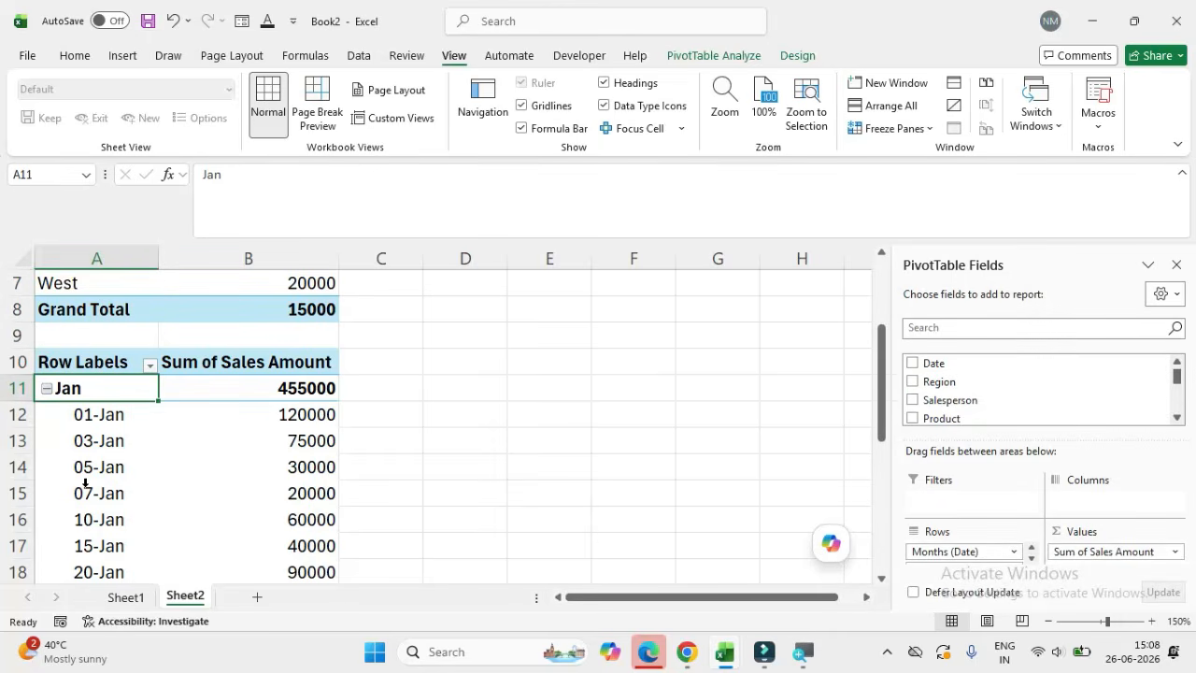
pyautogui.hotkey('ctrl', 'z')
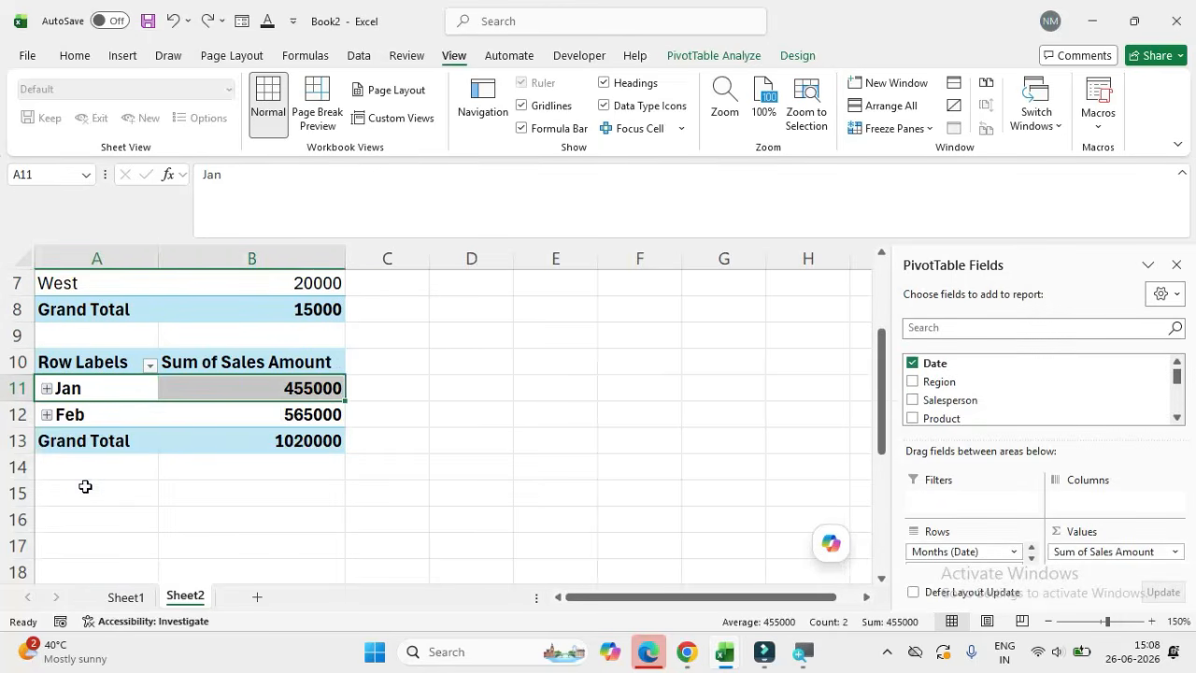
# Step: Group the row dates by Days, Months and Quarters, review the quarterly breakdown, and undo the grouping
pyautogui.rightClick(102, 388)
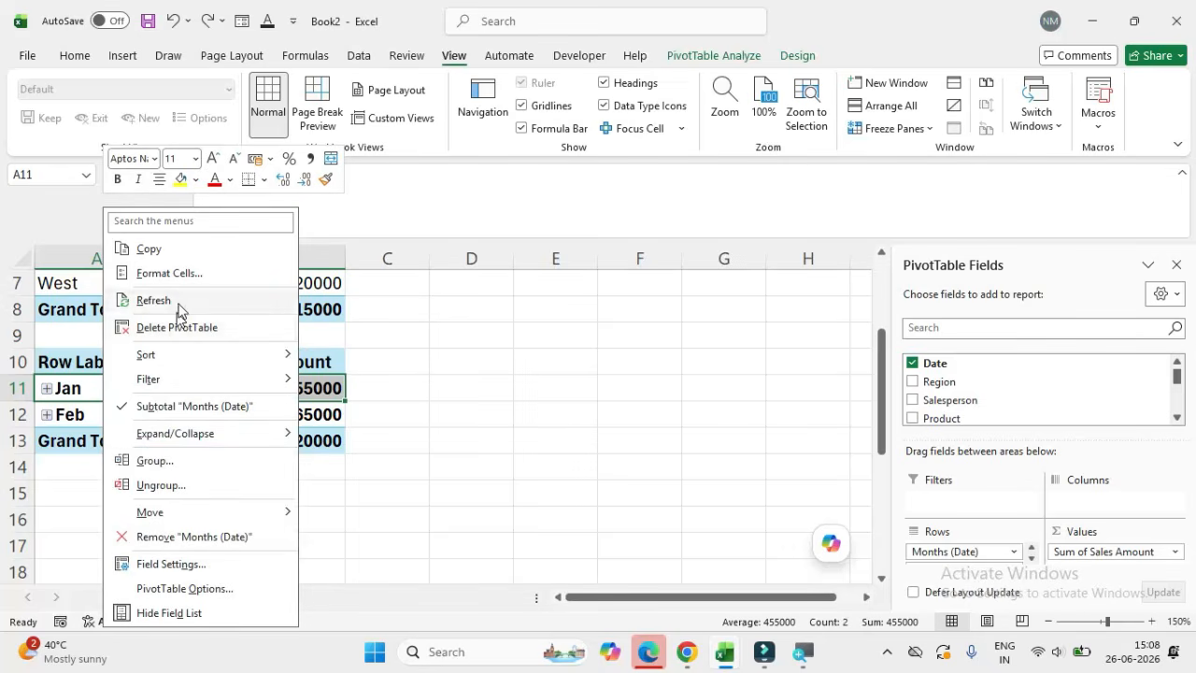
pyautogui.click(149, 462)
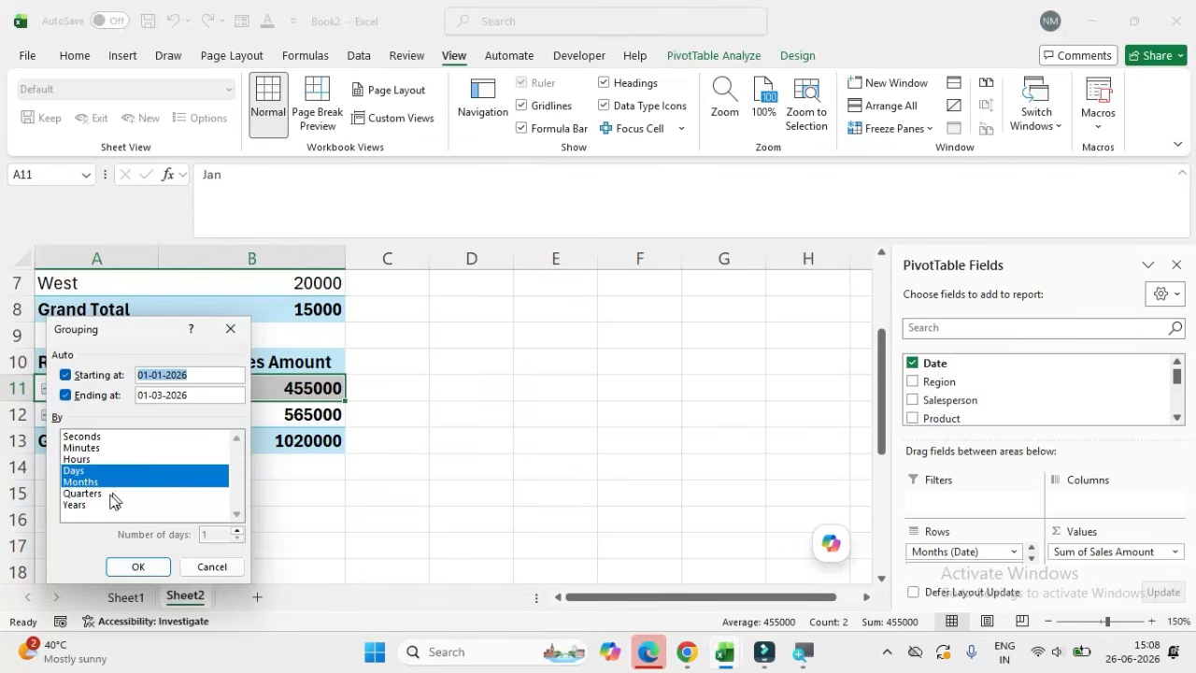
pyautogui.click(83, 492)
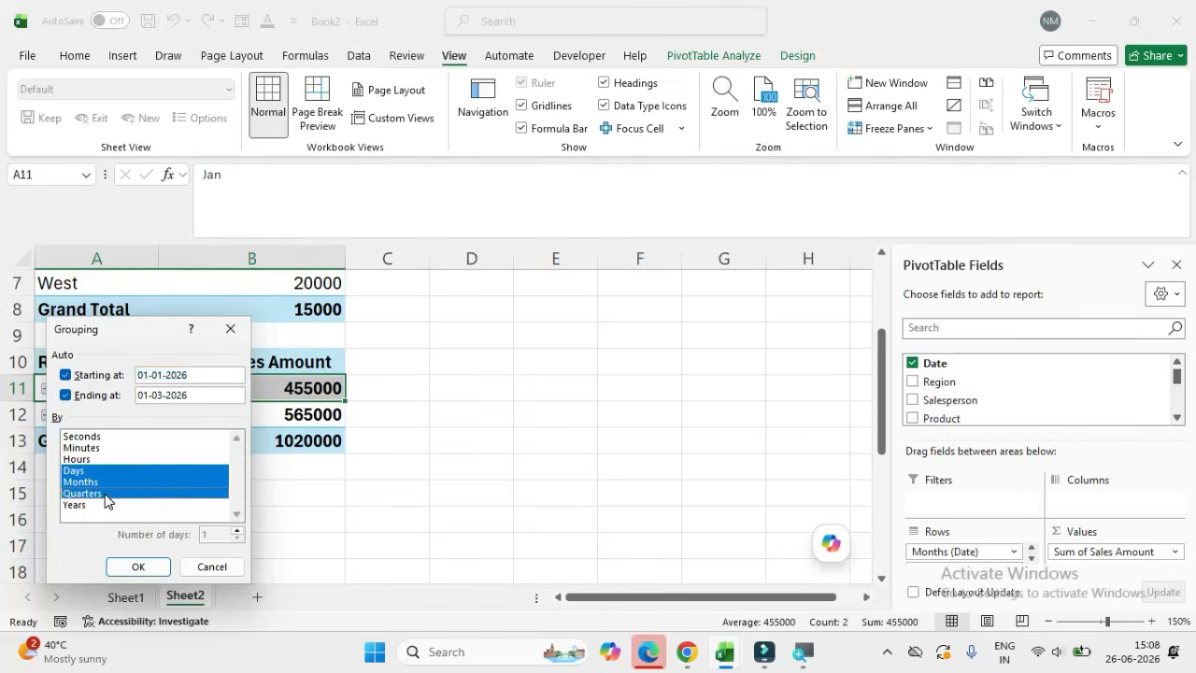
pyautogui.click(138, 567)
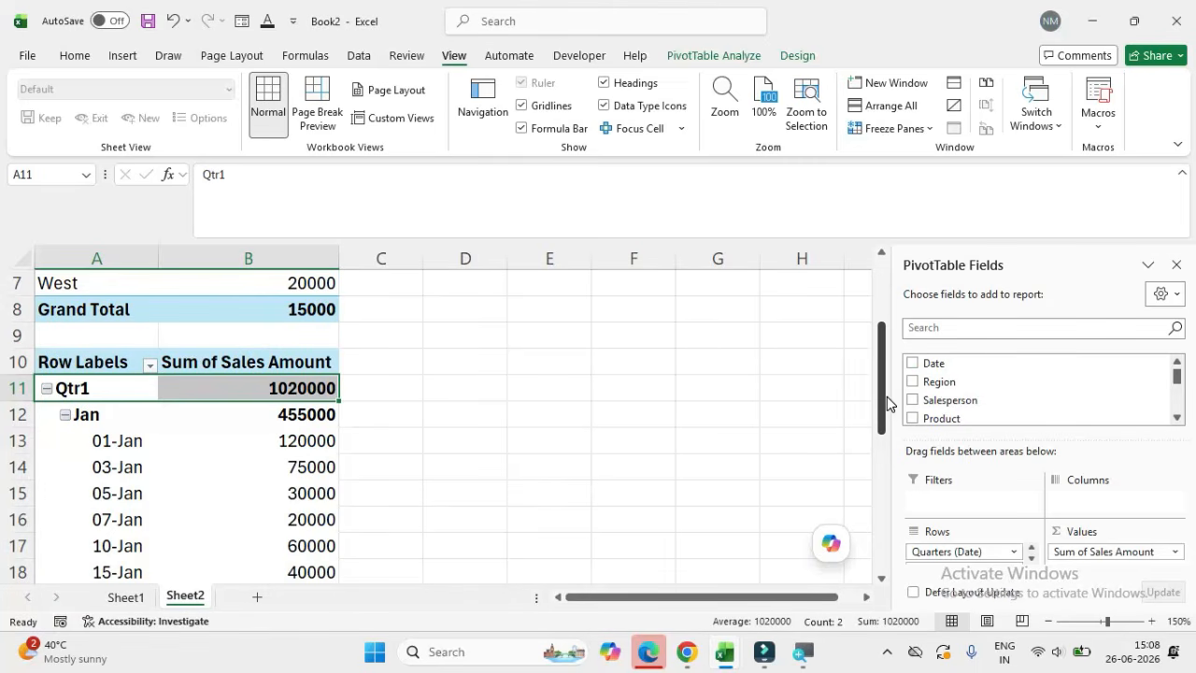
pyautogui.moveTo(888, 402); pyautogui.dragTo(866, 368)
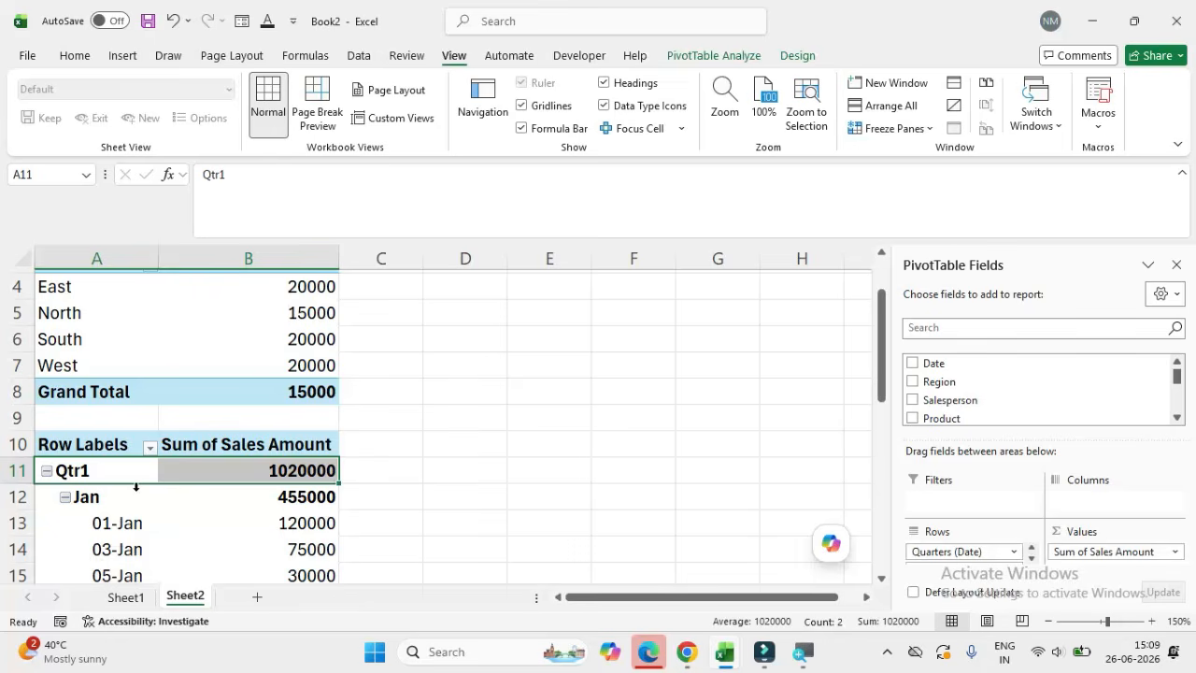
pyautogui.hotkey('ctrl', 'z')
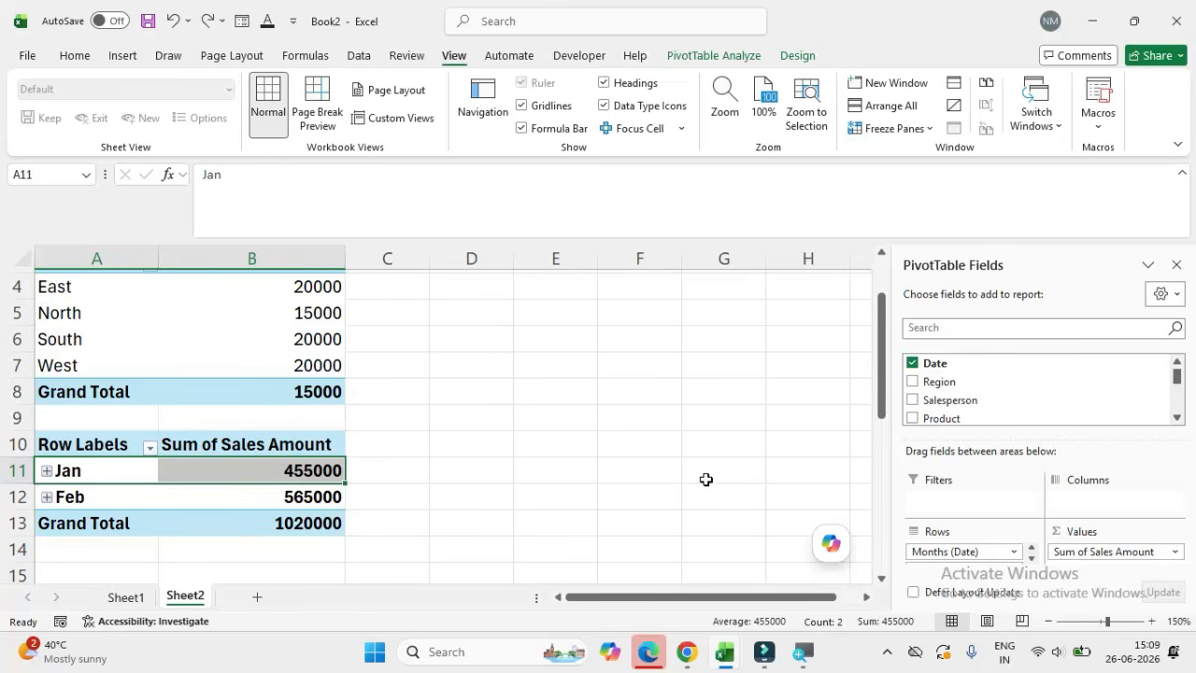
# Step: Copy the monthly sales pivot table, A10:B13, and paste the duplicate at cell A15
pyautogui.moveTo(889, 374); pyautogui.dragTo(888, 437)
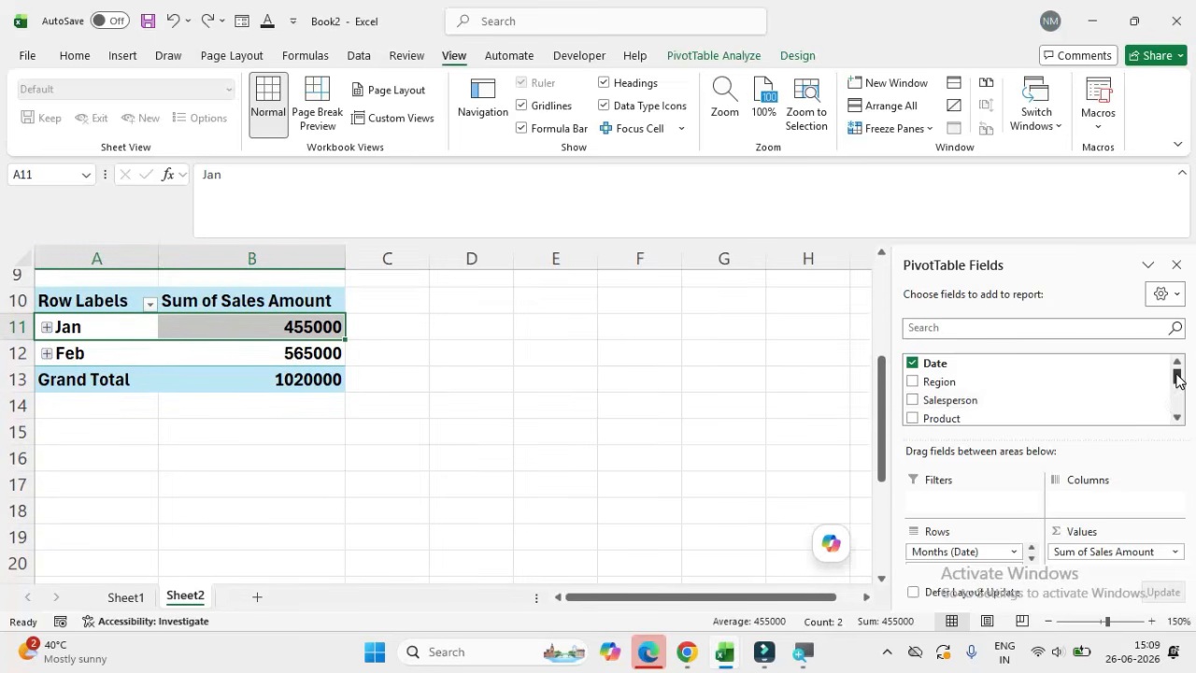
pyautogui.scroll(2, 80, 440)
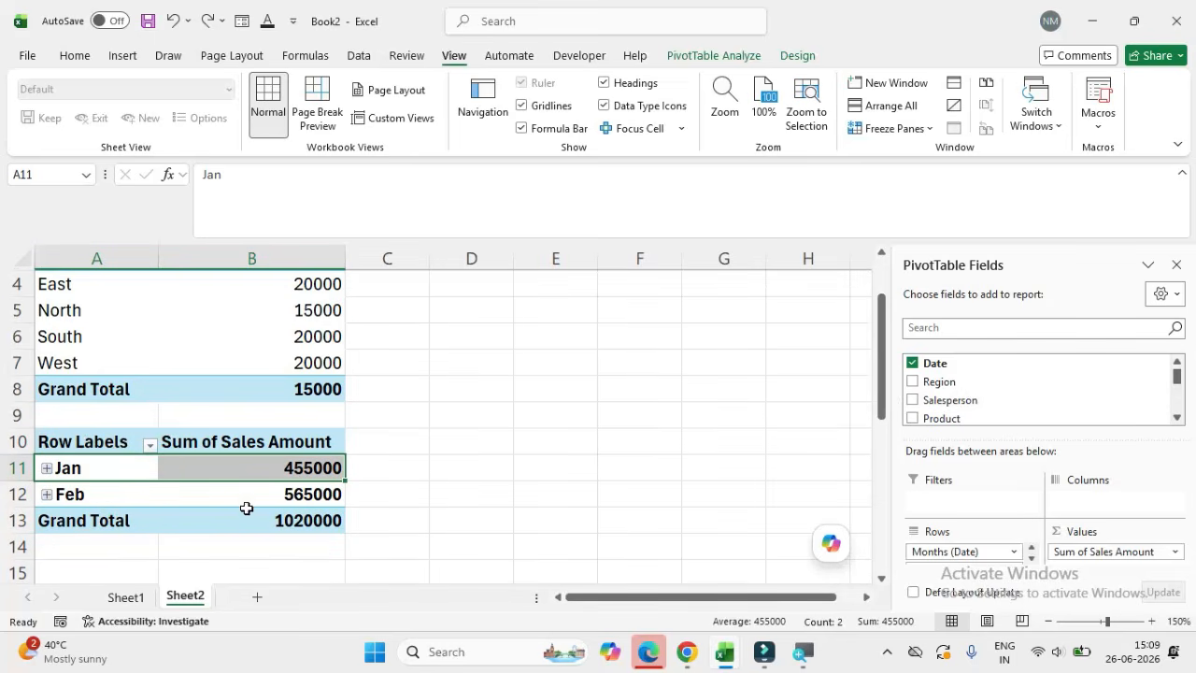
pyautogui.moveTo(39, 441); pyautogui.dragTo(284, 518)
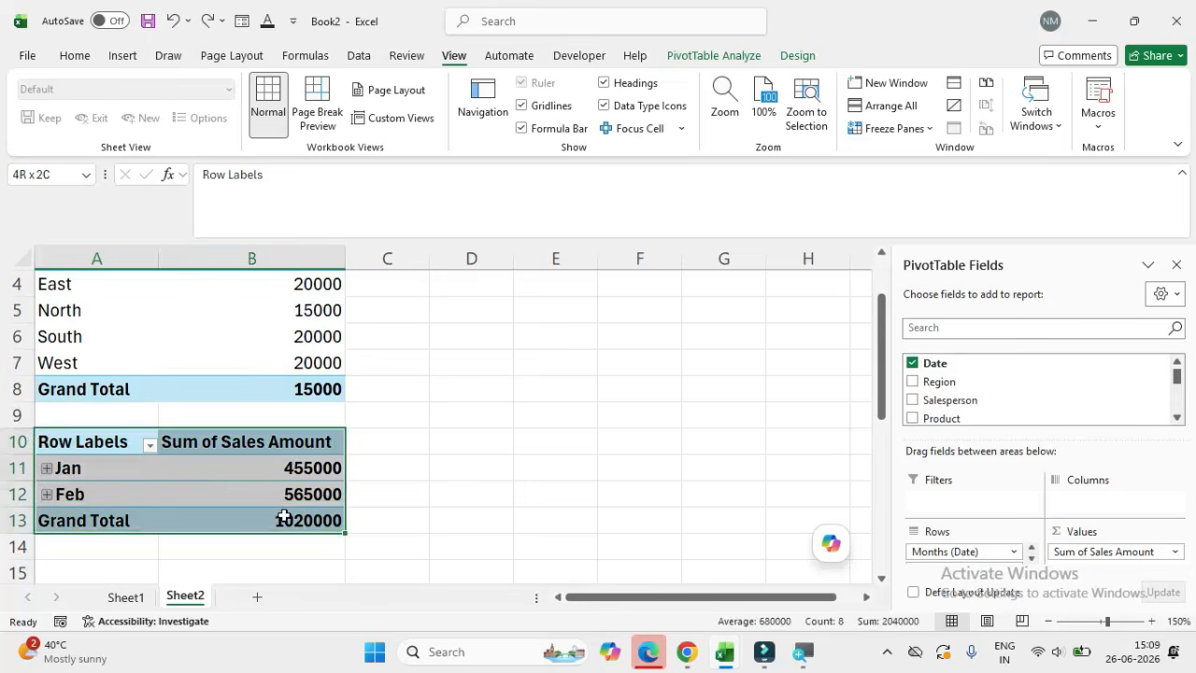
pyautogui.hotkey('ctrl', 'c')
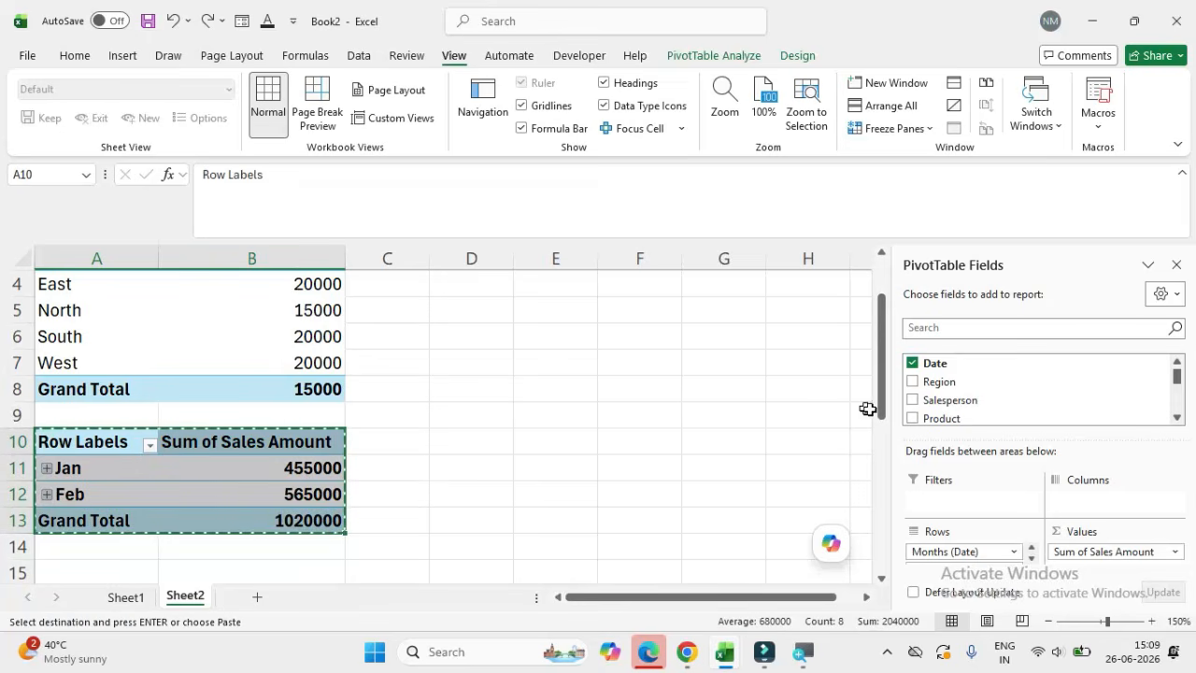
pyautogui.moveTo(881, 414); pyautogui.dragTo(883, 495)
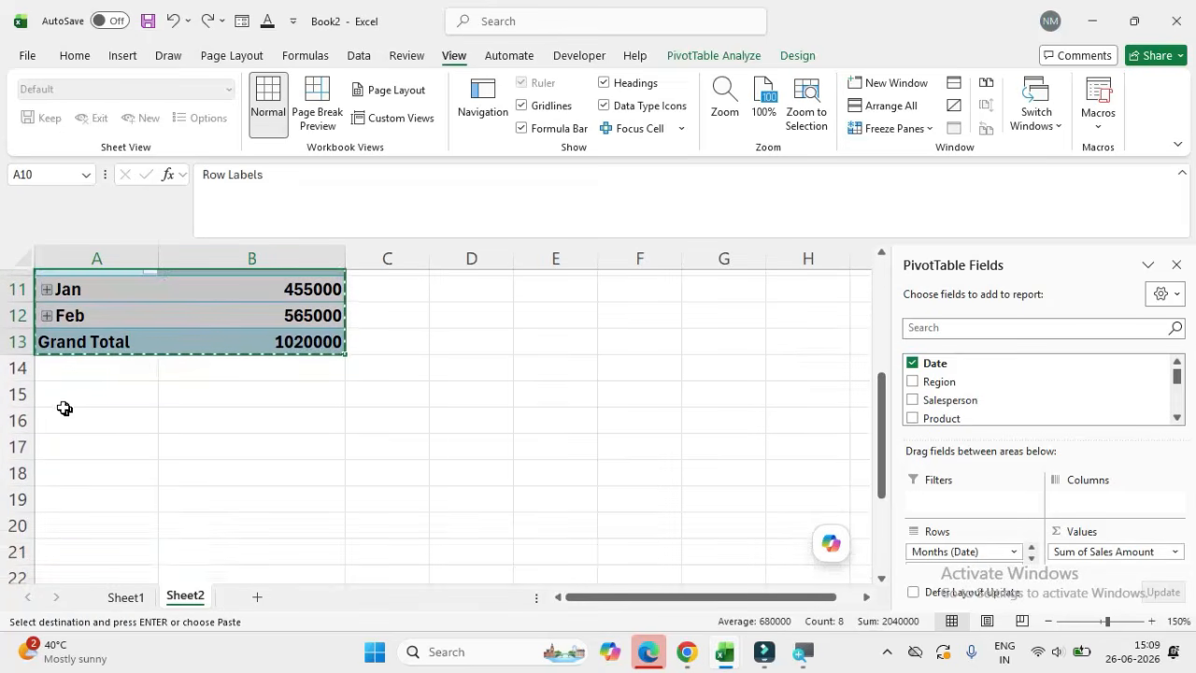
pyautogui.click(94, 391)
pyautogui.hotkey('ctrl', 'v')
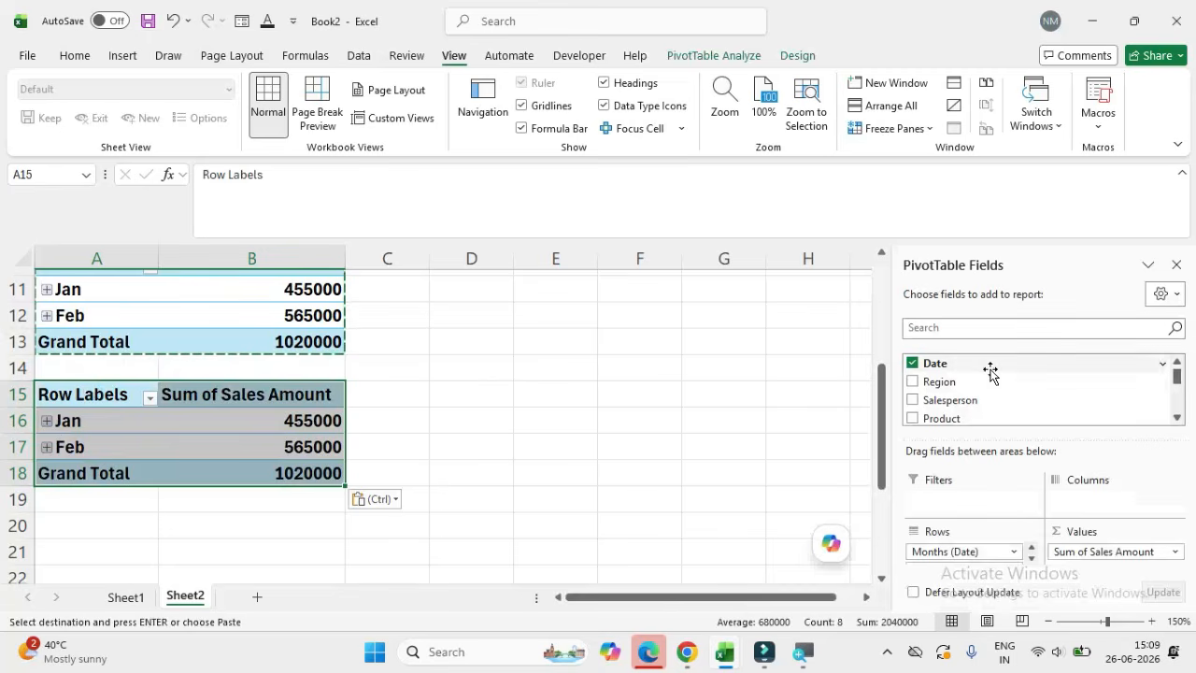
# Step: Remove the Date, Sales Amount, Days (Date) and Months (Date) fields from the duplicated pivot table at A15
pyautogui.click(914, 363)
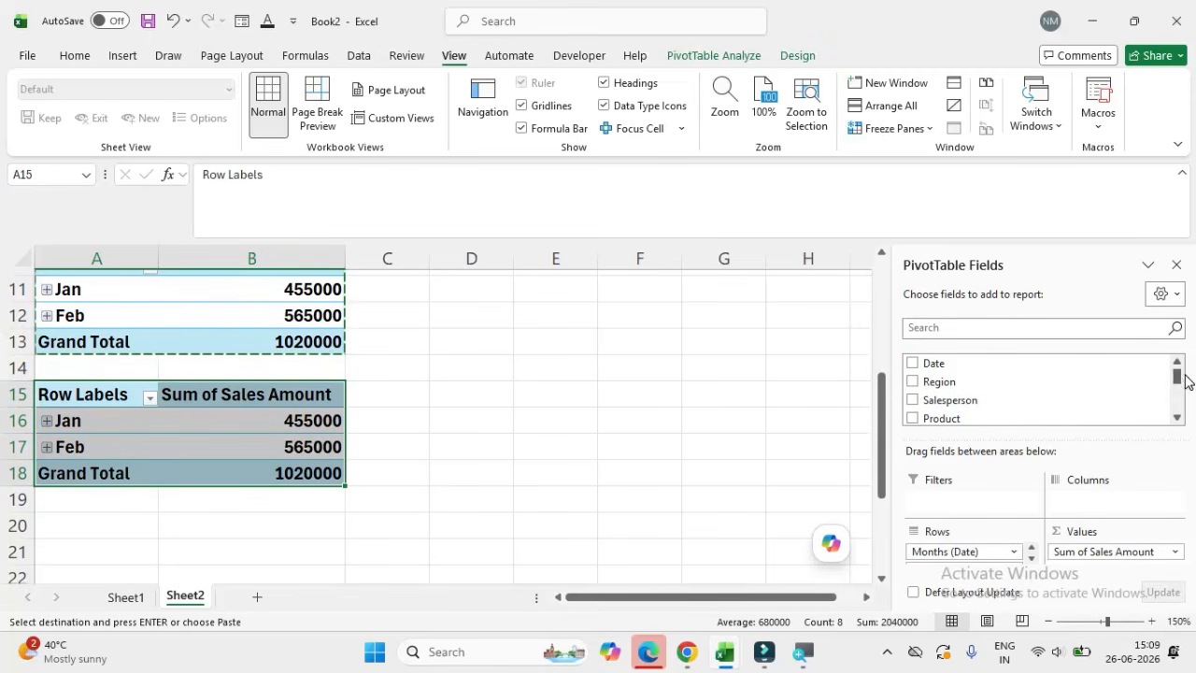
pyautogui.moveTo(1177, 375); pyautogui.dragTo(1178, 414)
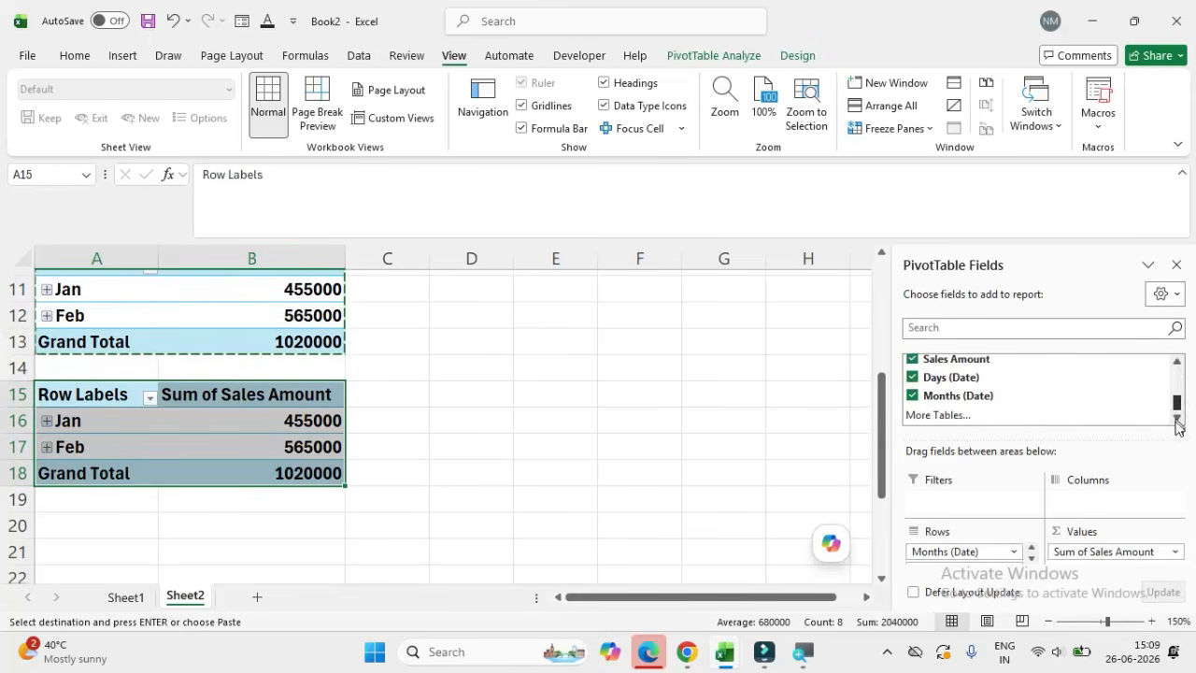
pyautogui.click(913, 361)
pyautogui.click(913, 378)
pyautogui.click(913, 396)
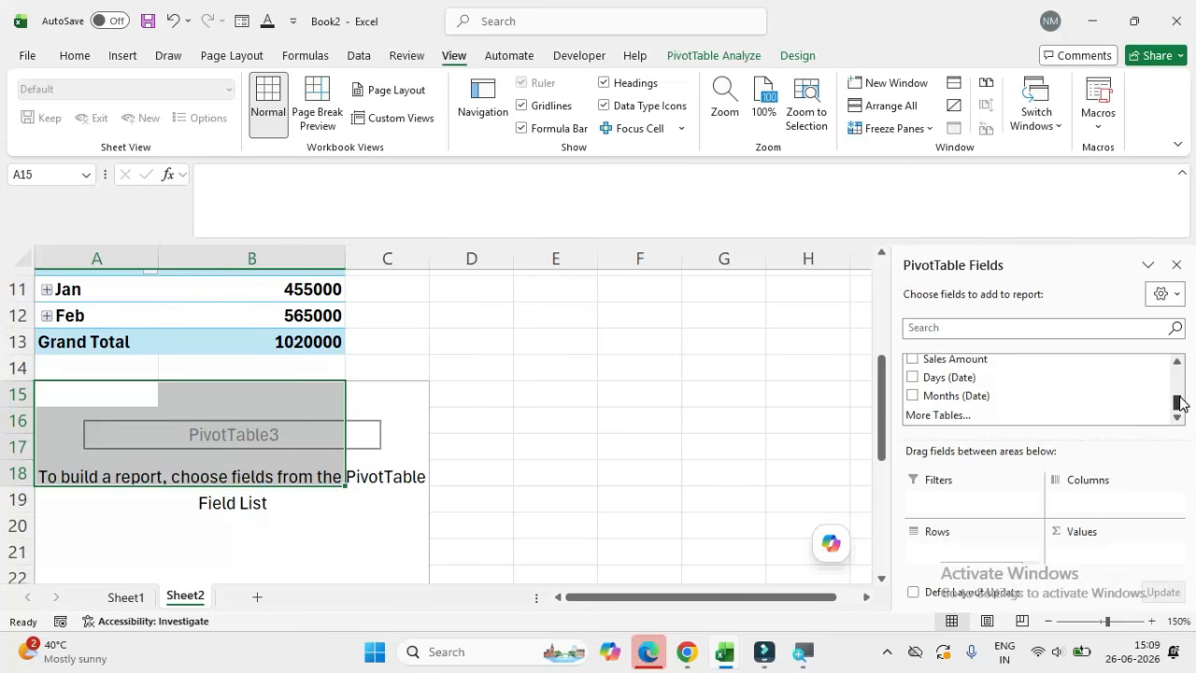
# Step: Build the pivot table at A15 with Product as the row field and the sum of Sales Amount as values
pyautogui.moveTo(1178, 403); pyautogui.dragTo(1179, 385)
pyautogui.moveTo(939, 379); pyautogui.dragTo(930, 551)
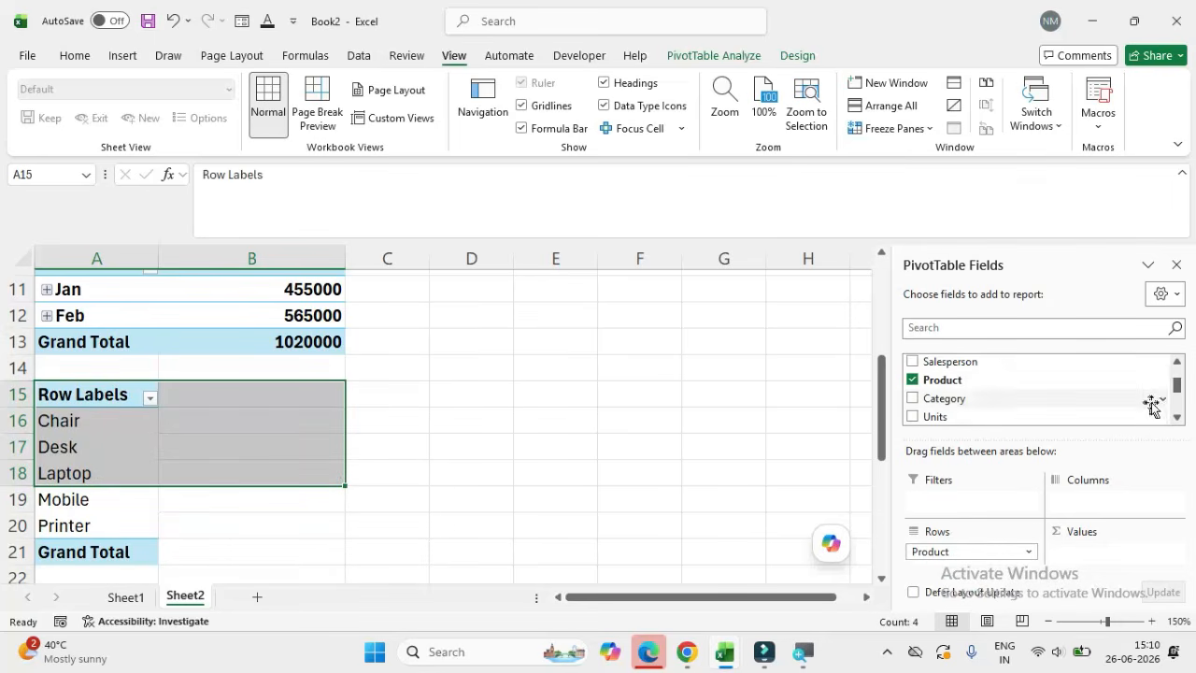
pyautogui.moveTo(1180, 400); pyautogui.dragTo(1179, 412)
pyautogui.moveTo(963, 381); pyautogui.dragTo(1076, 559)
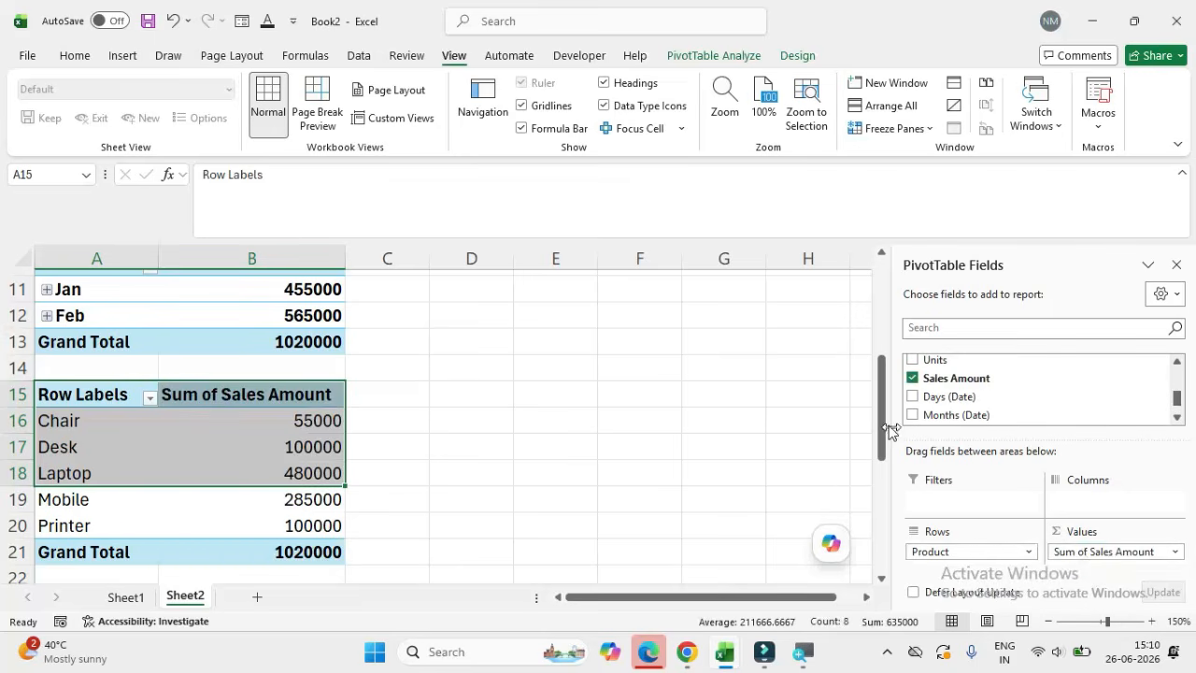
# Step: Look through the product rows of the pivot table at A15 to see which products belong together
pyautogui.moveTo(889, 428); pyautogui.dragTo(893, 461)
pyautogui.click(50, 350)
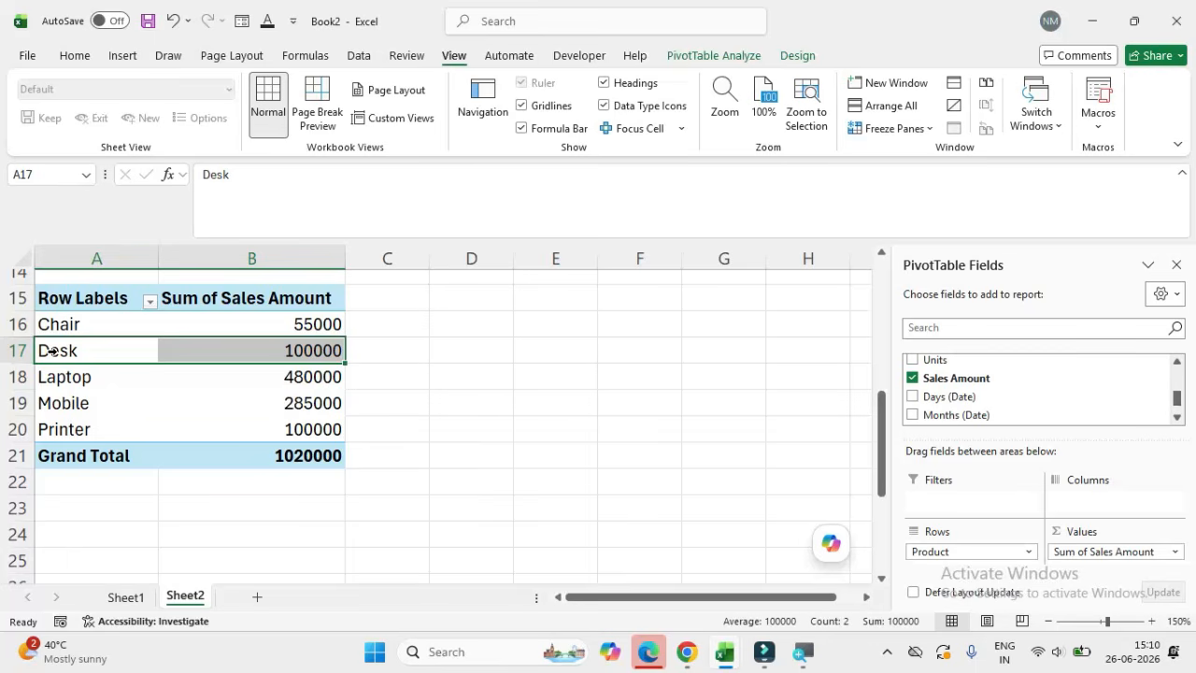
pyautogui.press('Down')
pyautogui.press('Down')
pyautogui.click(44, 327)
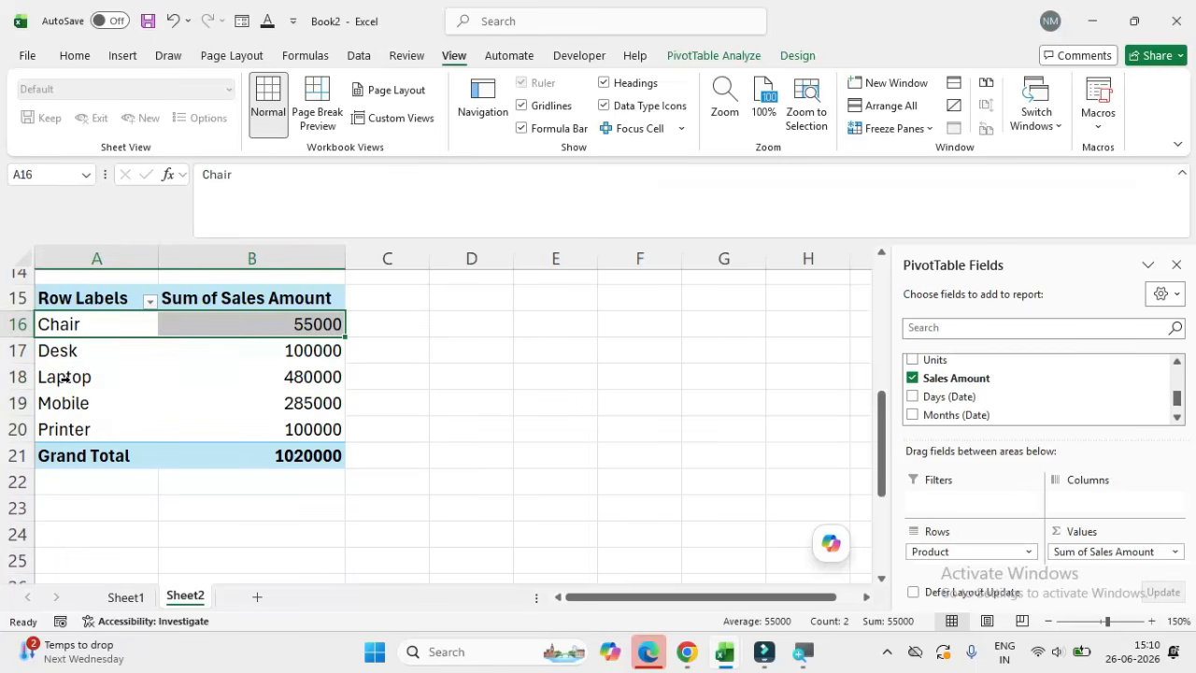
pyautogui.click(64, 377)
pyautogui.moveTo(65, 376); pyautogui.dragTo(75, 396)
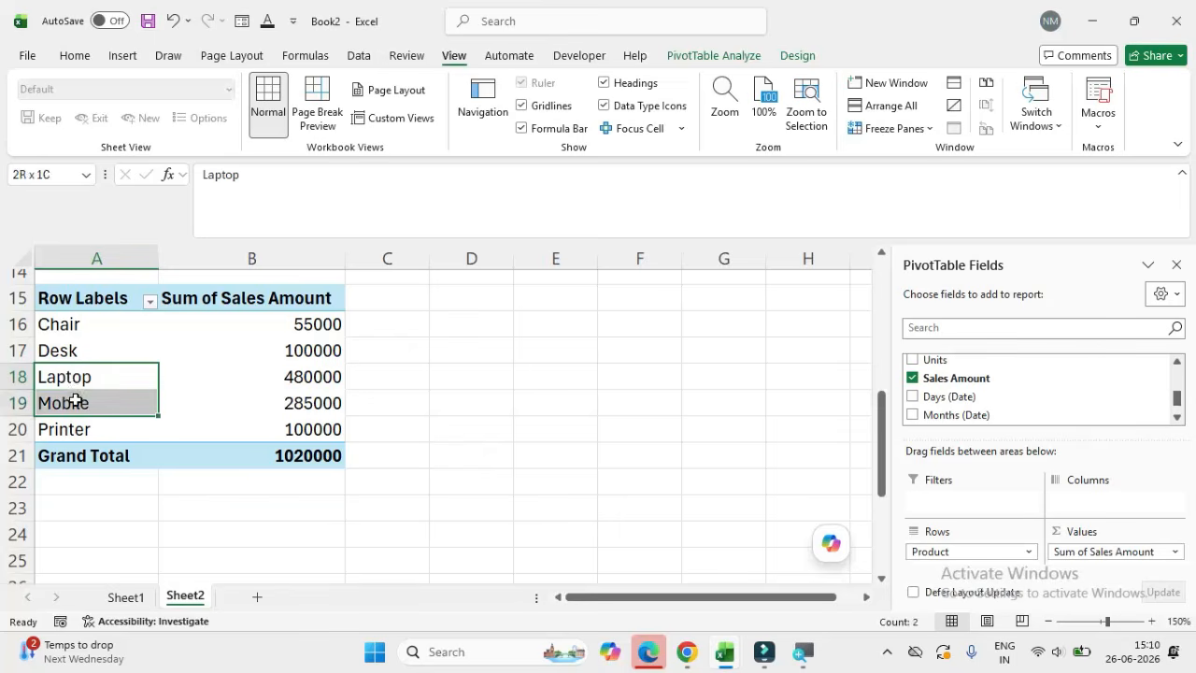
pyautogui.click(65, 324)
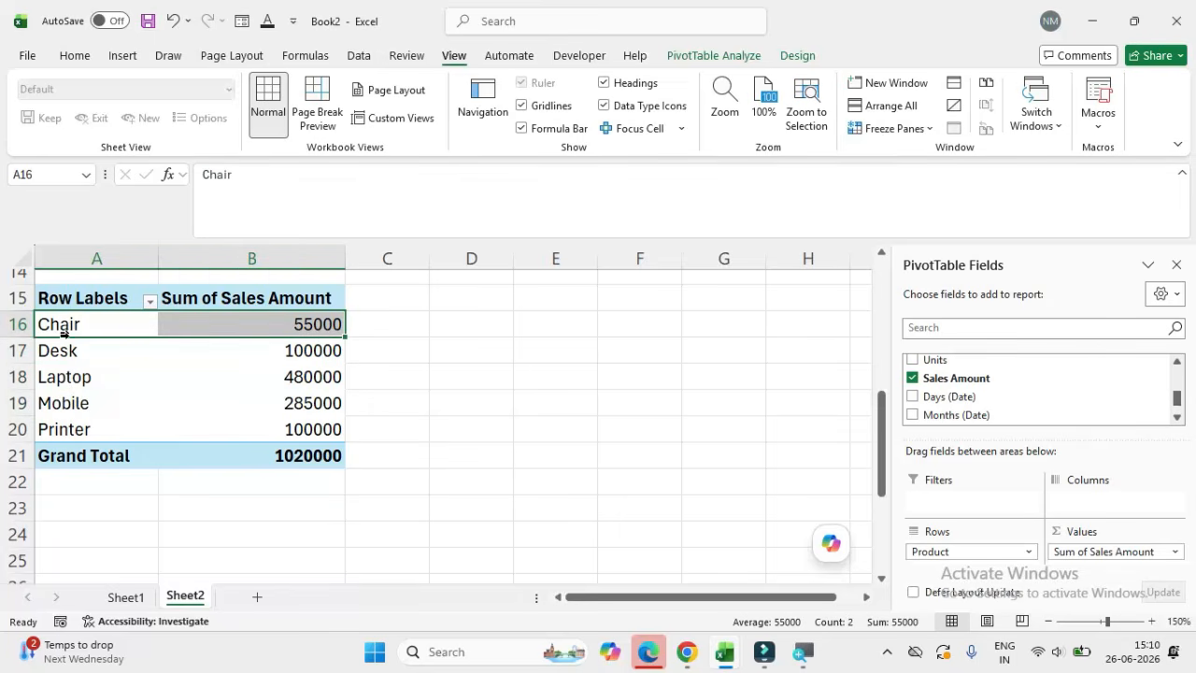
pyautogui.keyDown('shift'); pyautogui.click(63, 349); pyautogui.keyUp('shift')
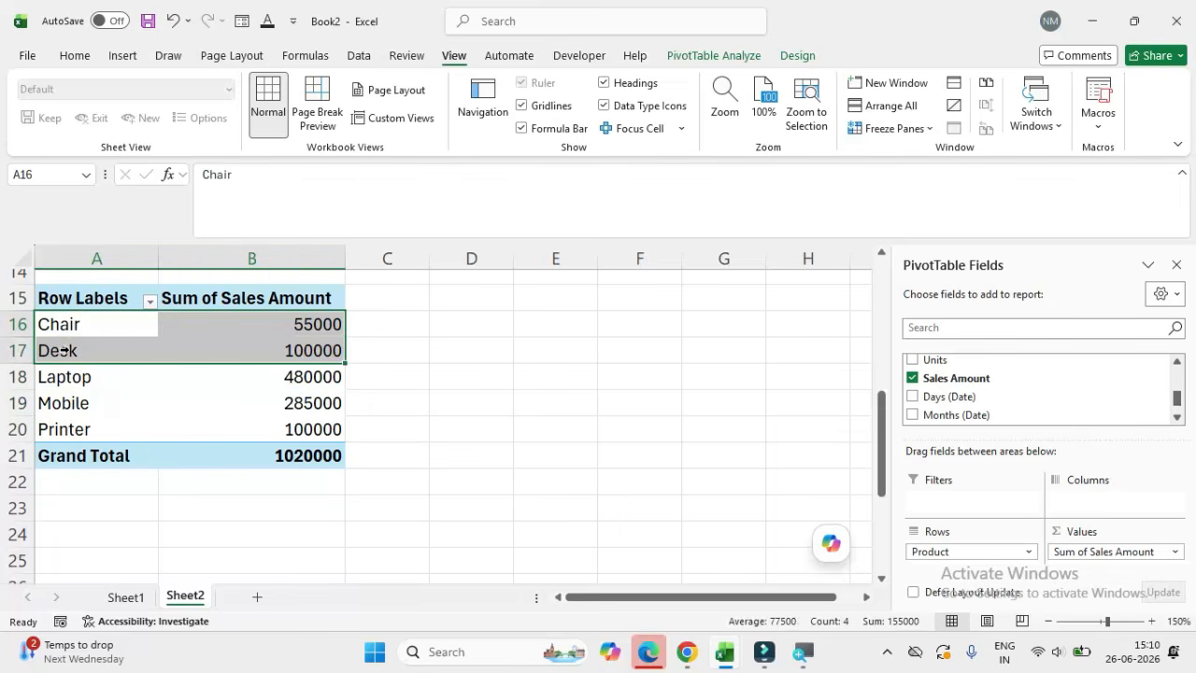
pyautogui.click(64, 428)
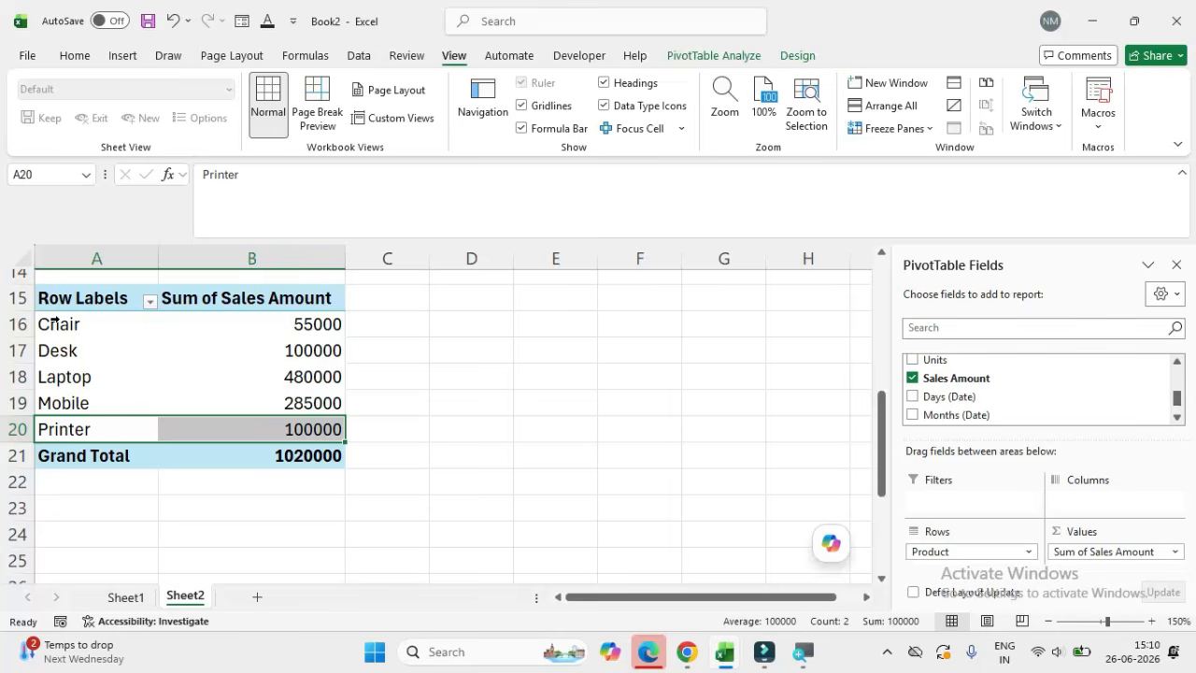
pyautogui.moveTo(54, 323); pyautogui.dragTo(61, 414)
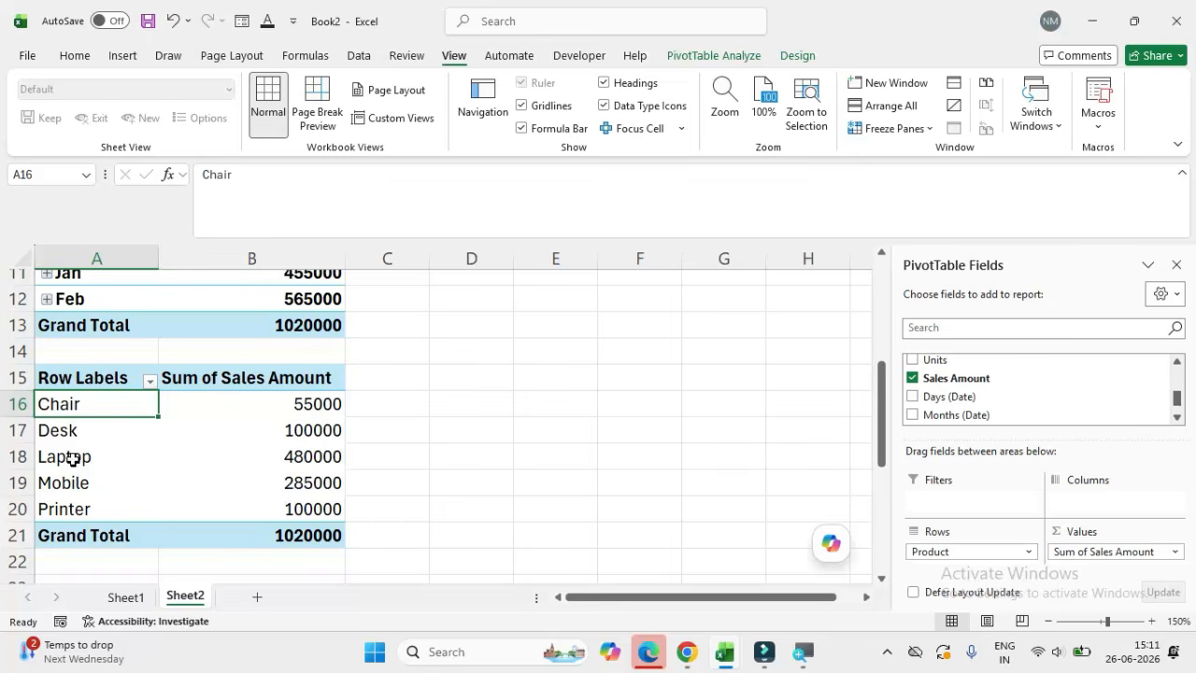
# Step: Group the Laptop and Mobile rows in the product pivot table
pyautogui.moveTo(74, 457); pyautogui.dragTo(69, 485)
pyautogui.rightClick(77, 455)
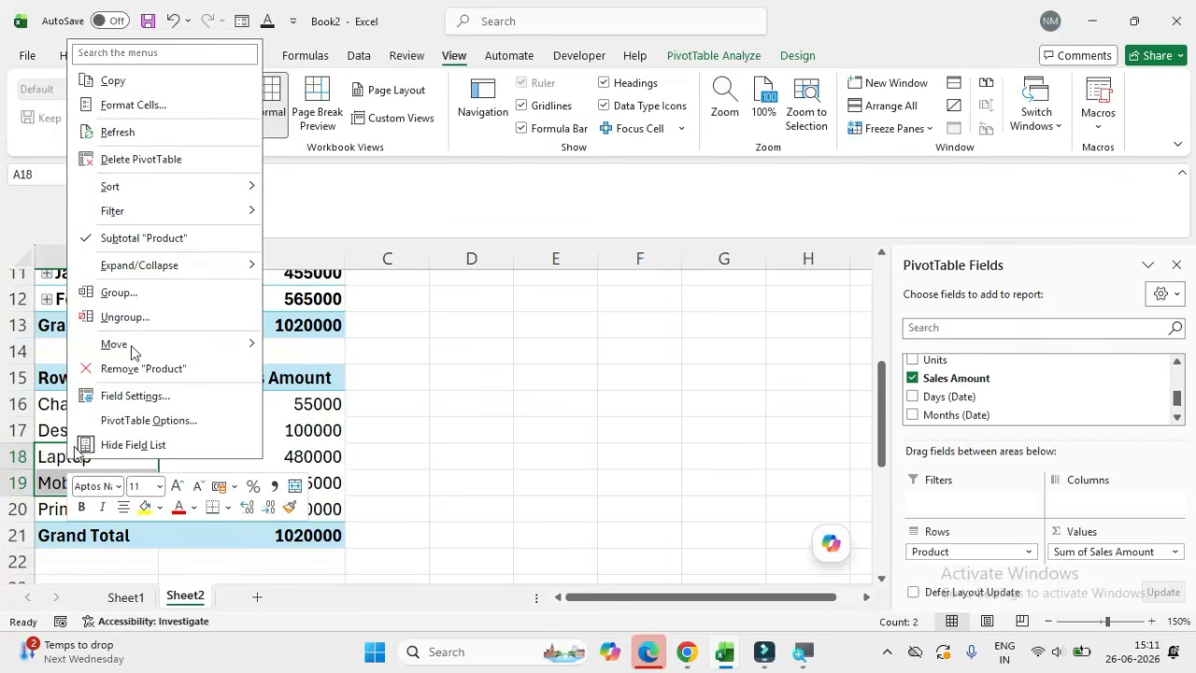
pyautogui.click(116, 293)
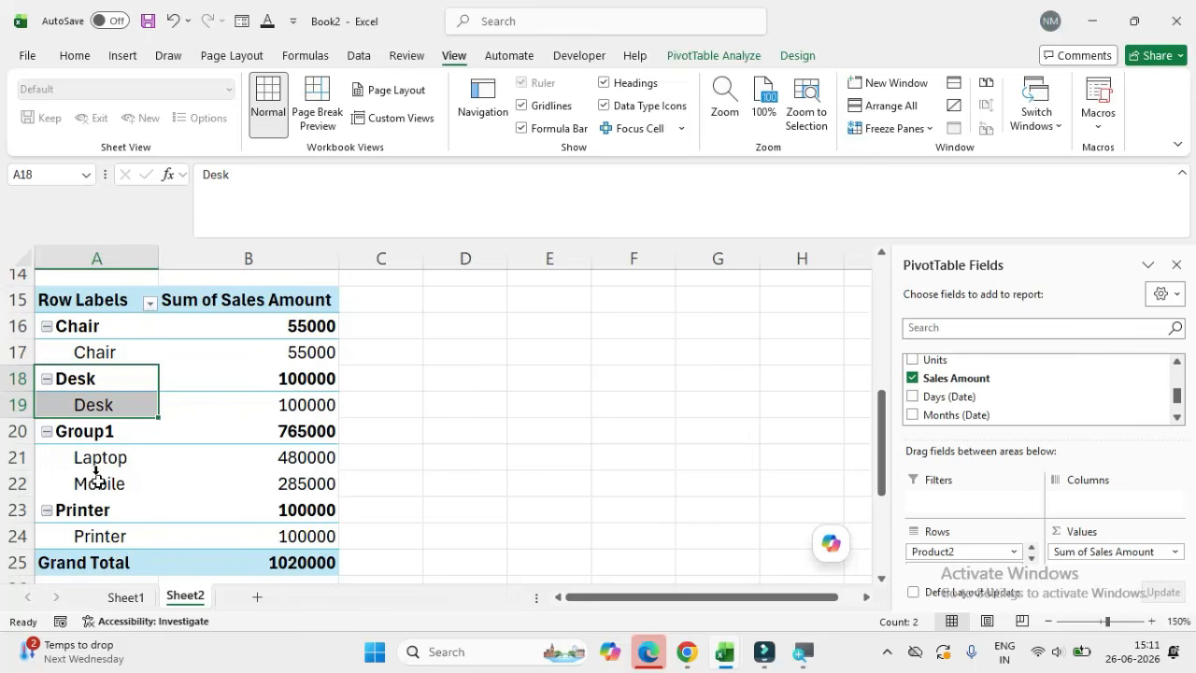
# Step: Group the Chair and Desk rows in the product pivot table
pyautogui.click(83, 429)
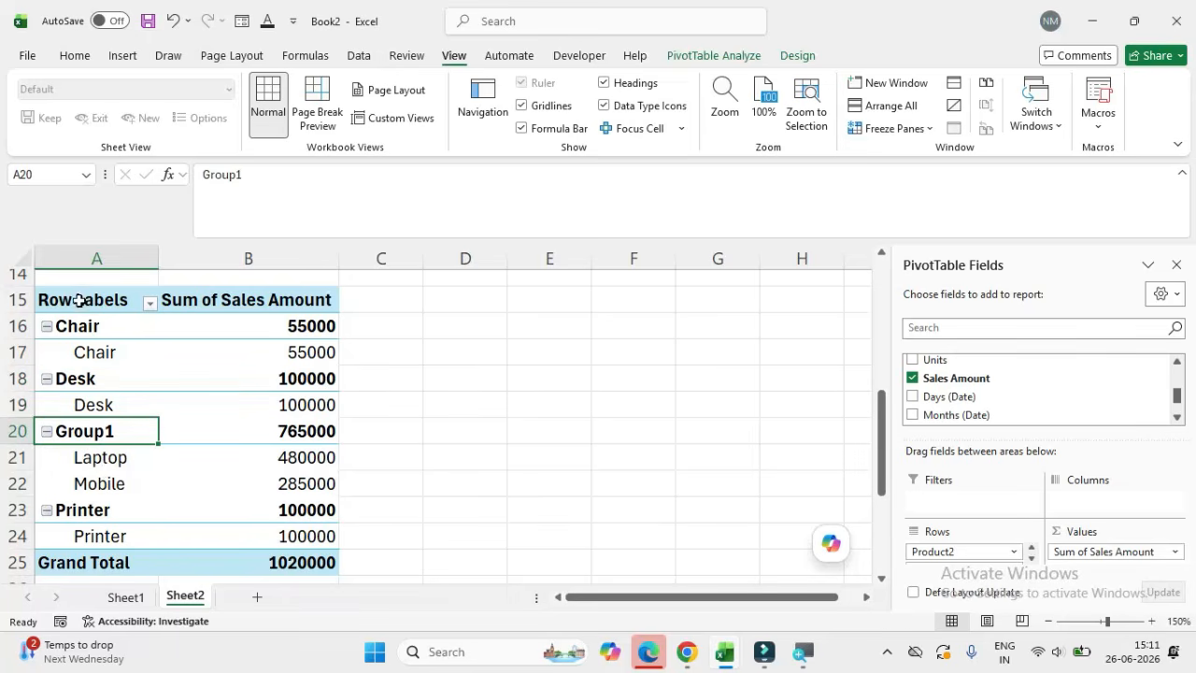
pyautogui.moveTo(77, 324); pyautogui.dragTo(82, 376)
pyautogui.rightClick(83, 352)
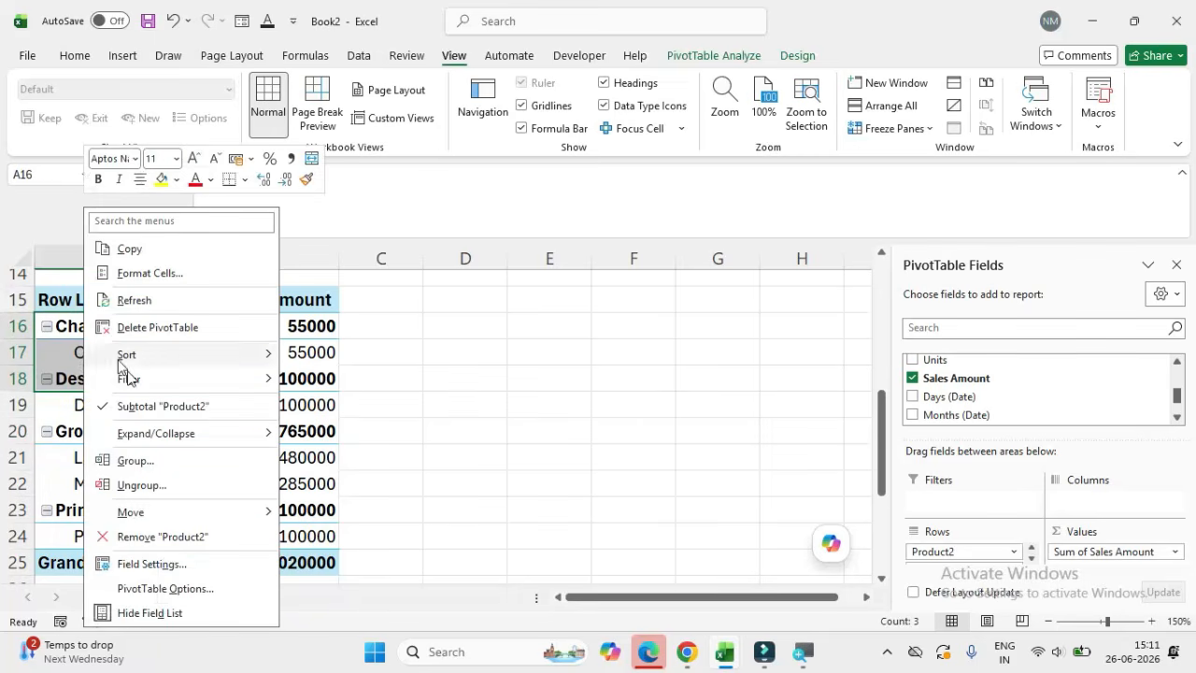
pyautogui.click(133, 461)
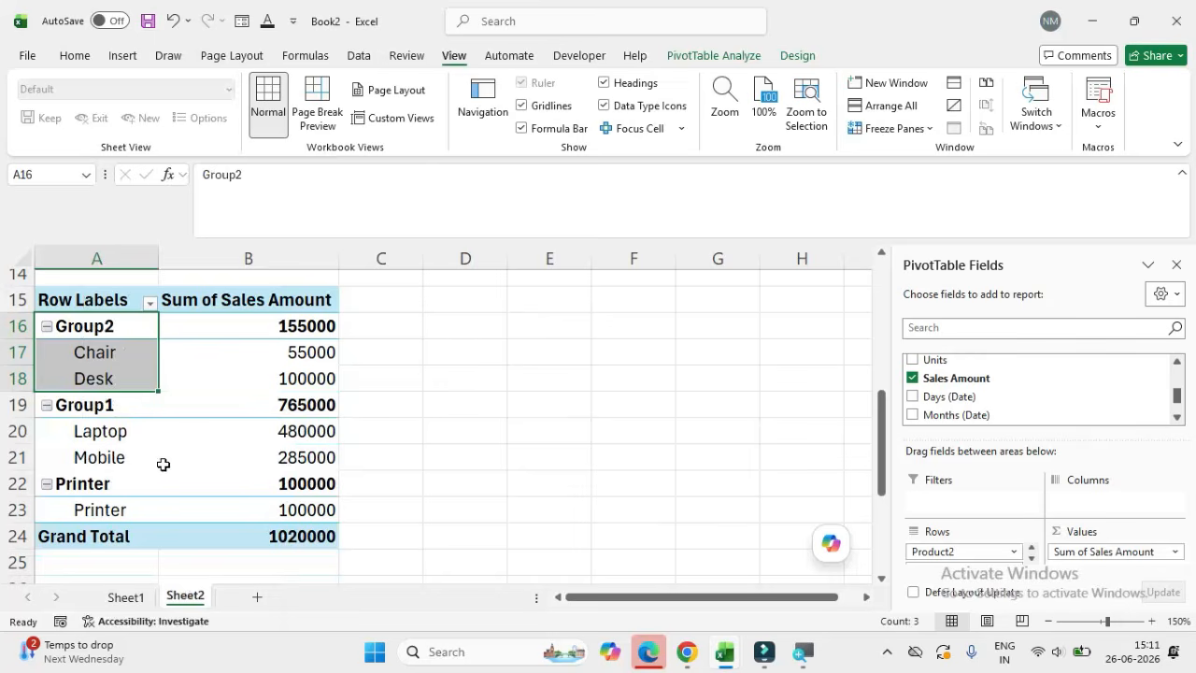
# Step: Rename the Laptop and Mobile group as Electronics and the Chair and Desk group as Furniture, and review the grouped products
pyautogui.click(98, 329)
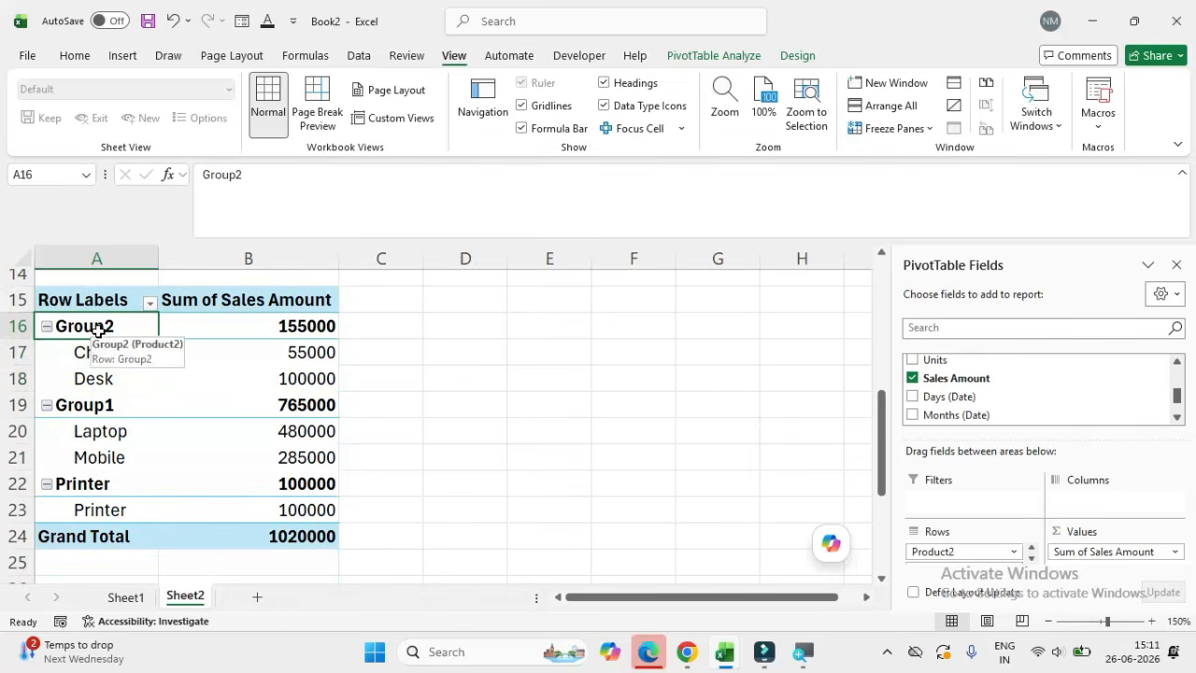
pyautogui.click(102, 409)
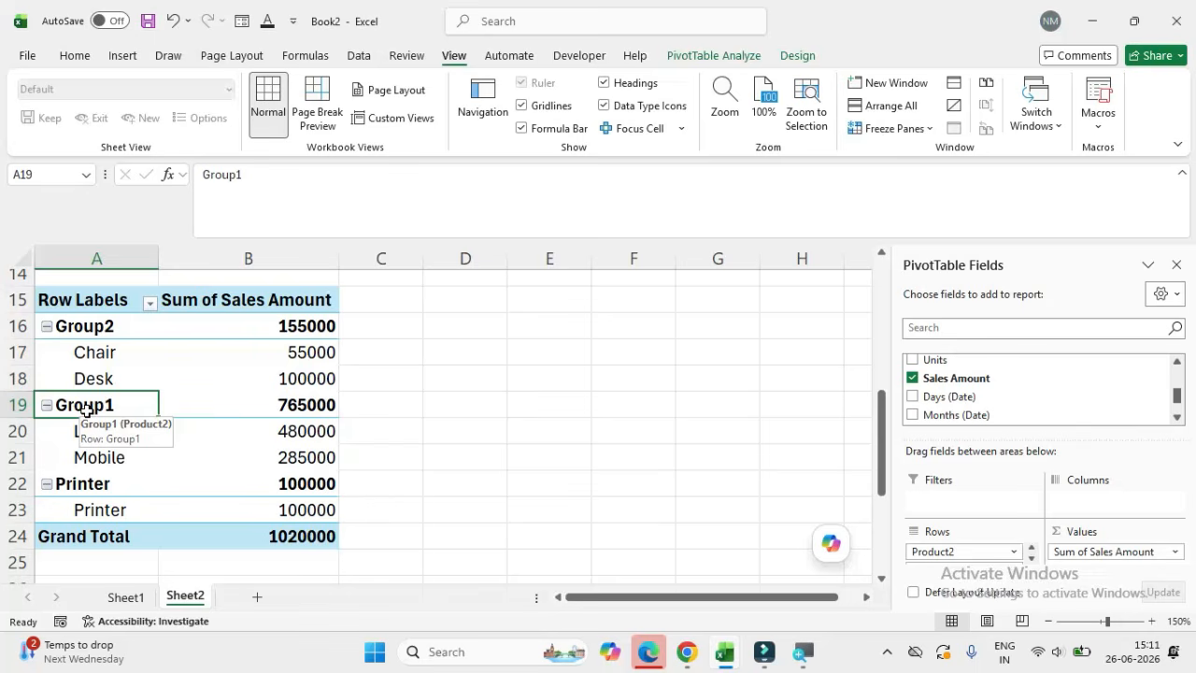
pyautogui.write('Electronics')
pyautogui.click(93, 330)
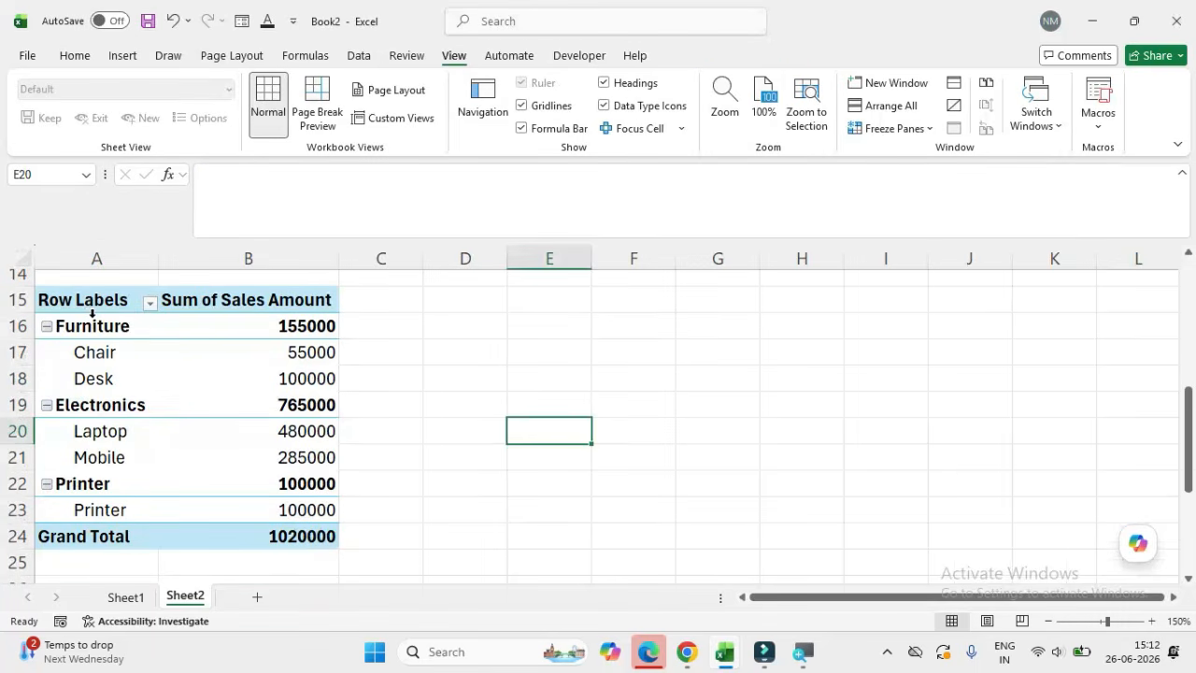
pyautogui.click(94, 317)
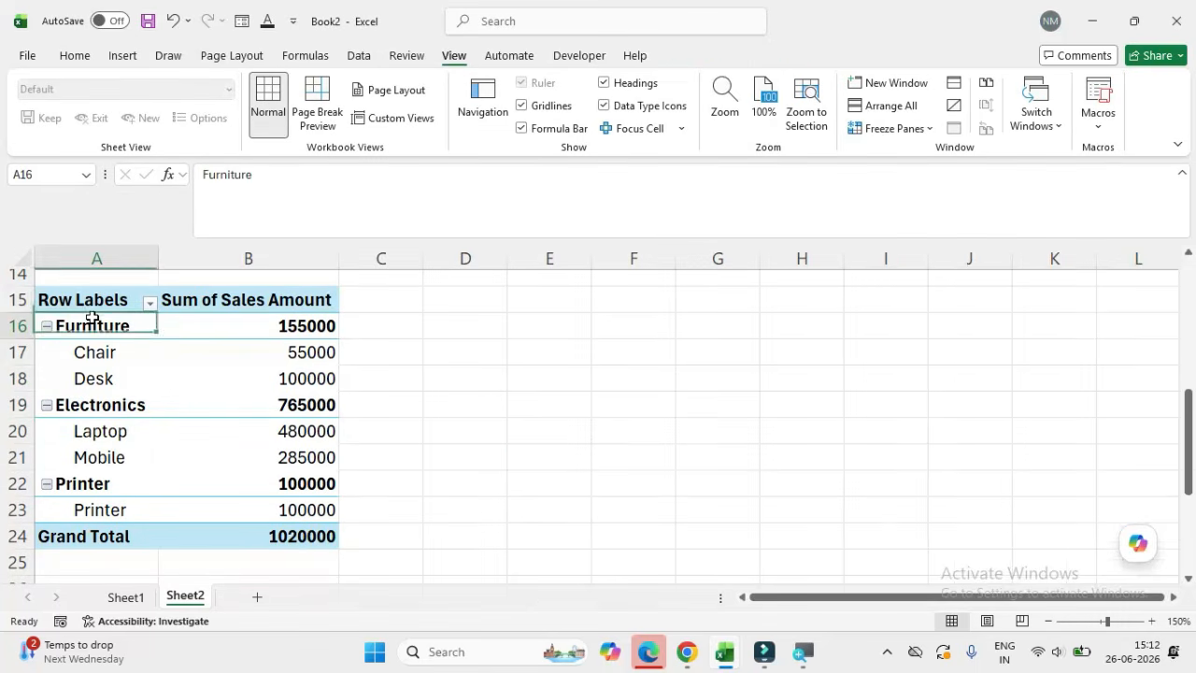
pyautogui.click(99, 361)
pyautogui.moveTo(99, 361); pyautogui.dragTo(102, 372)
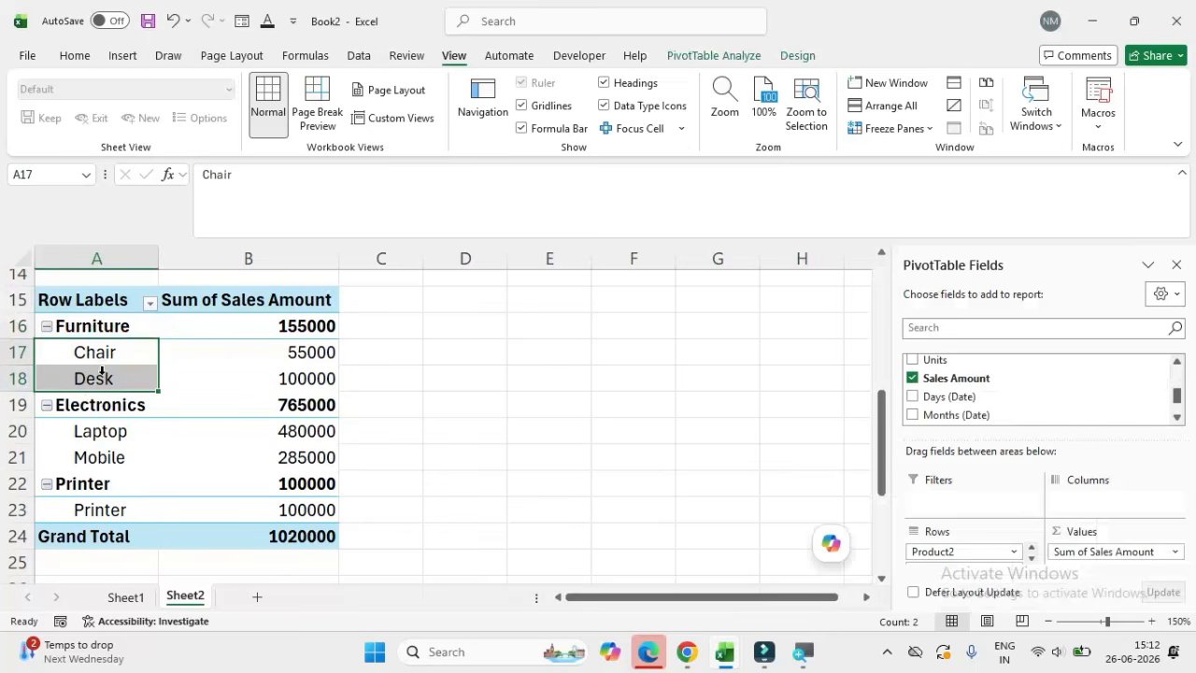
pyautogui.moveTo(90, 433); pyautogui.dragTo(91, 449)
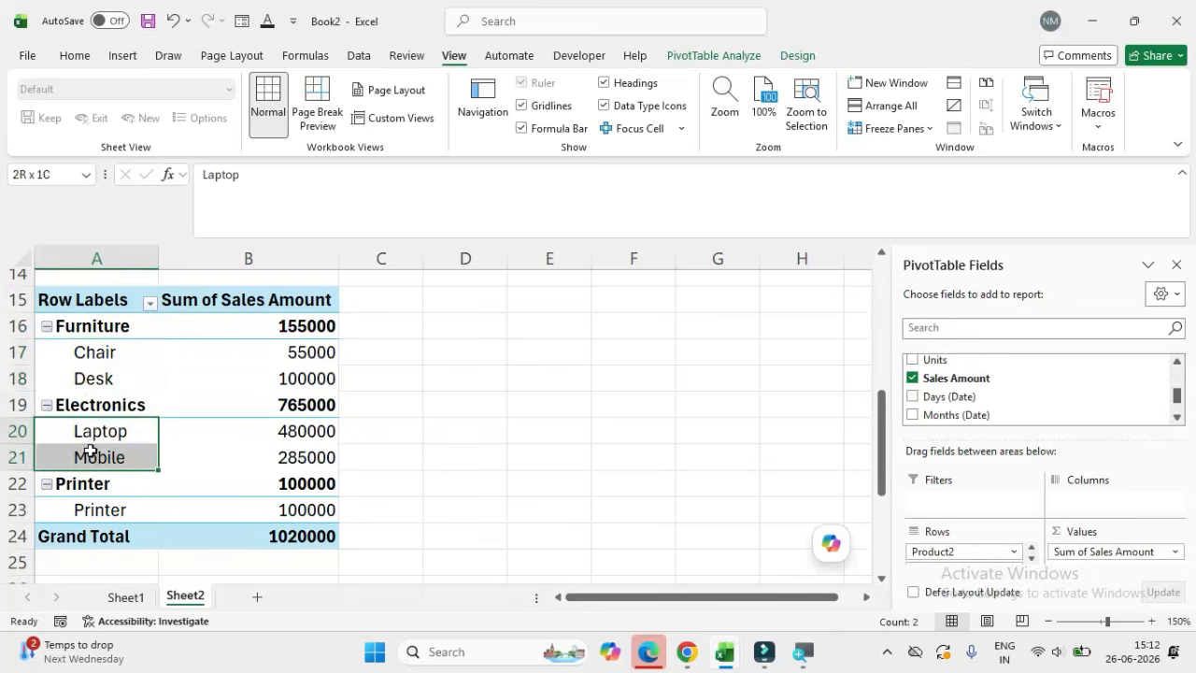
pyautogui.click(92, 400)
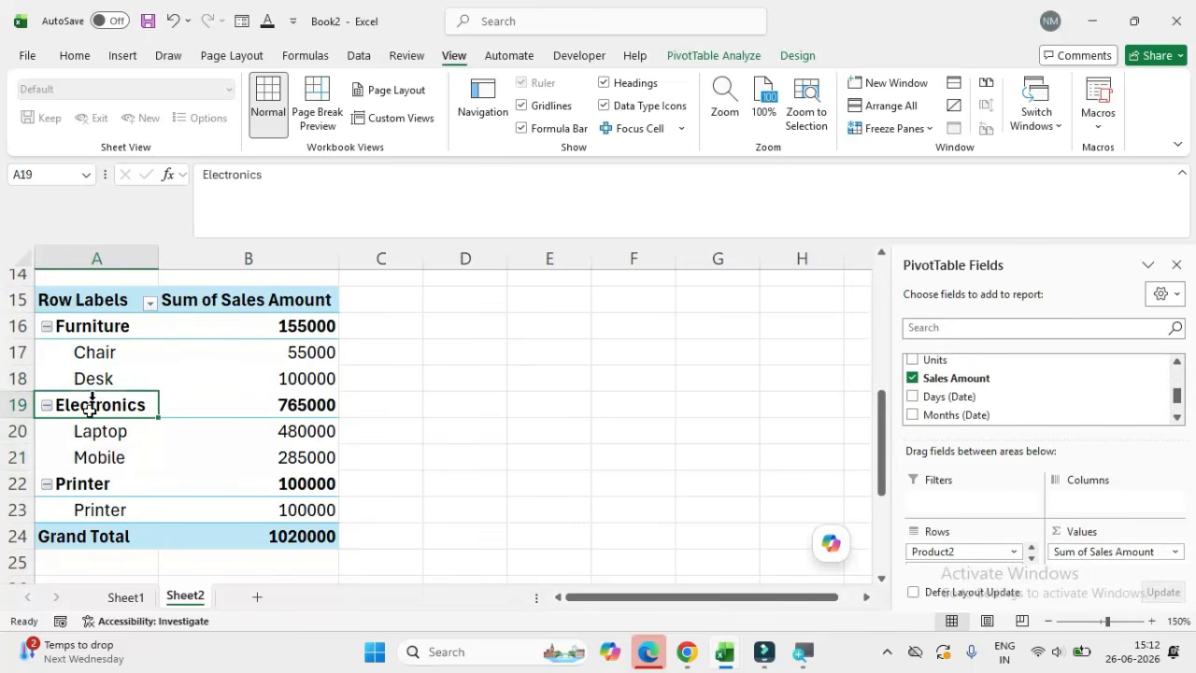
pyautogui.click(81, 482)
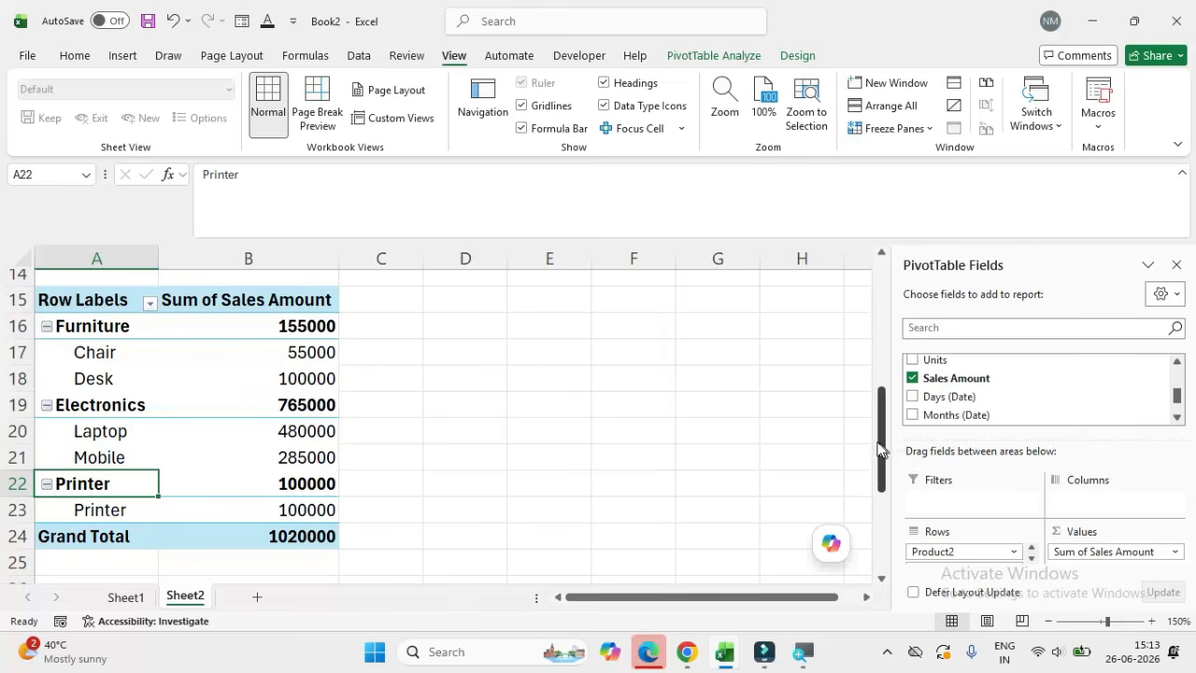
# Step: Copy the region pivot table, A3:B8, and paste the duplicate at cell D3
pyautogui.moveTo(884, 449); pyautogui.dragTo(886, 318)
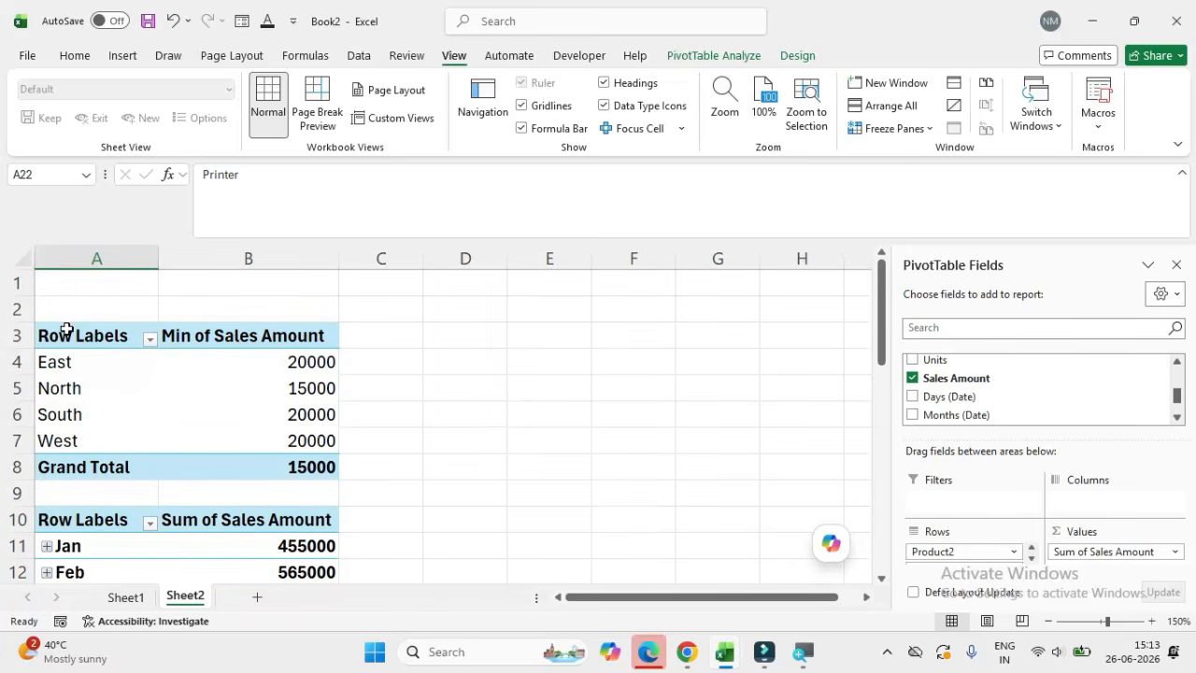
pyautogui.moveTo(67, 329); pyautogui.dragTo(276, 466)
pyautogui.hotkey('ctrl', 'c')
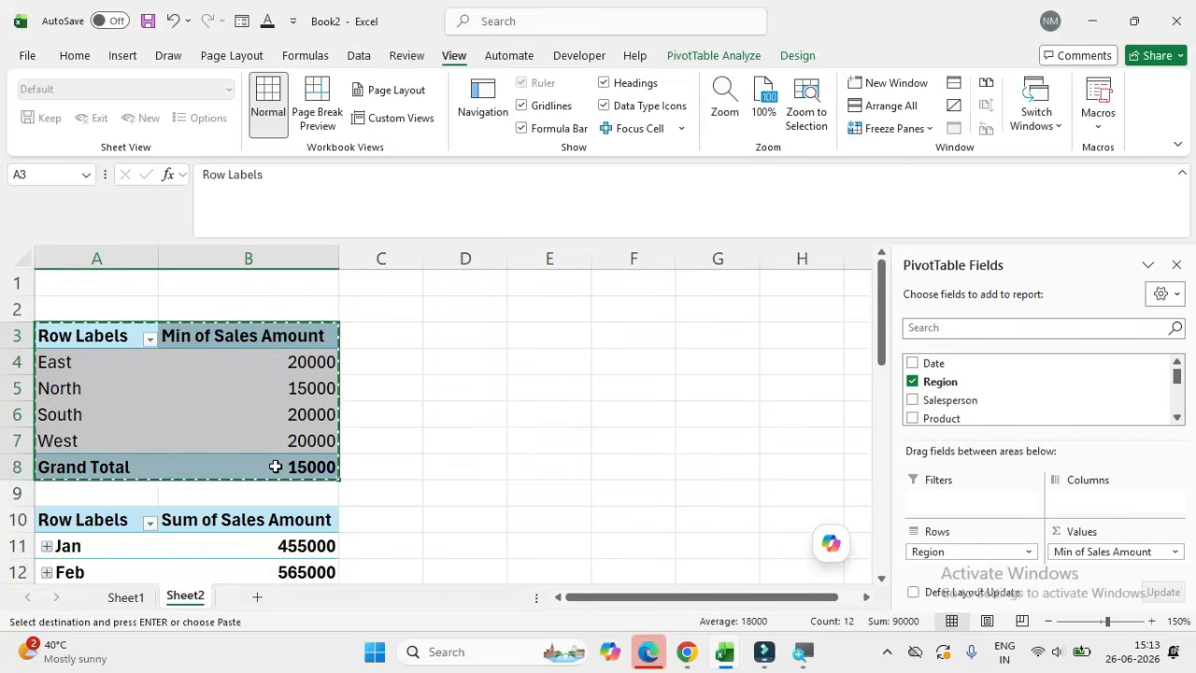
pyautogui.click(475, 336)
pyautogui.hotkey('ctrl', 'v')
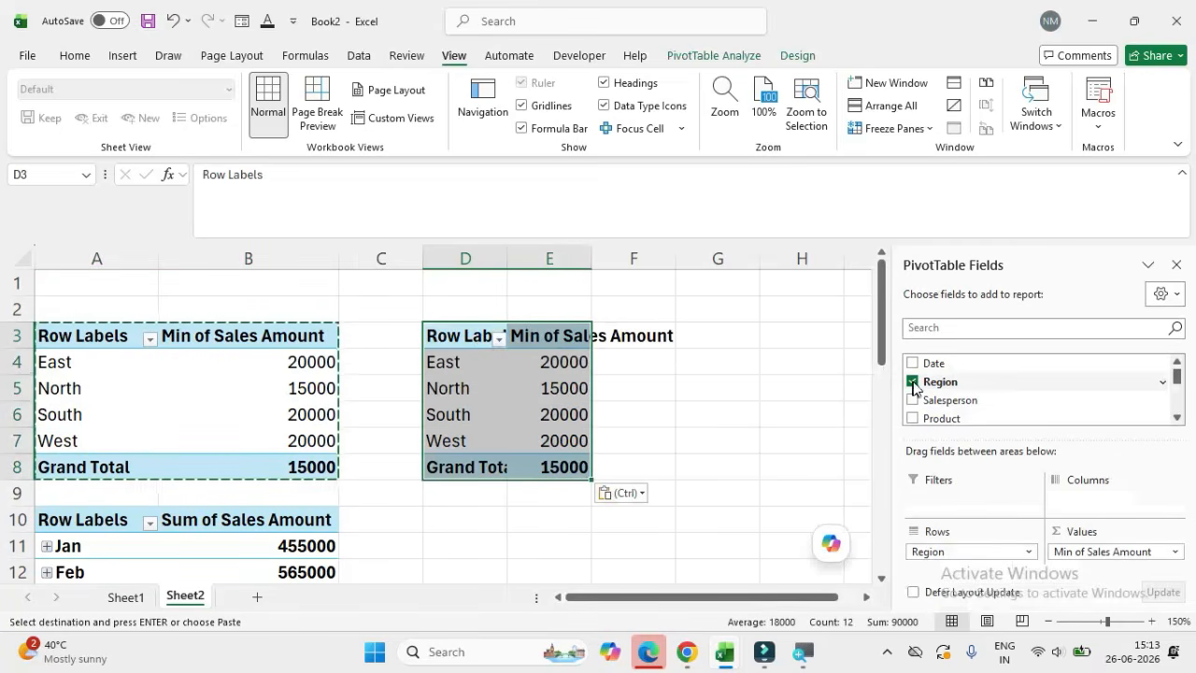
# Step: Remove the Region and Sales Amount fields from the duplicated pivot table at D3
pyautogui.click(913, 383)
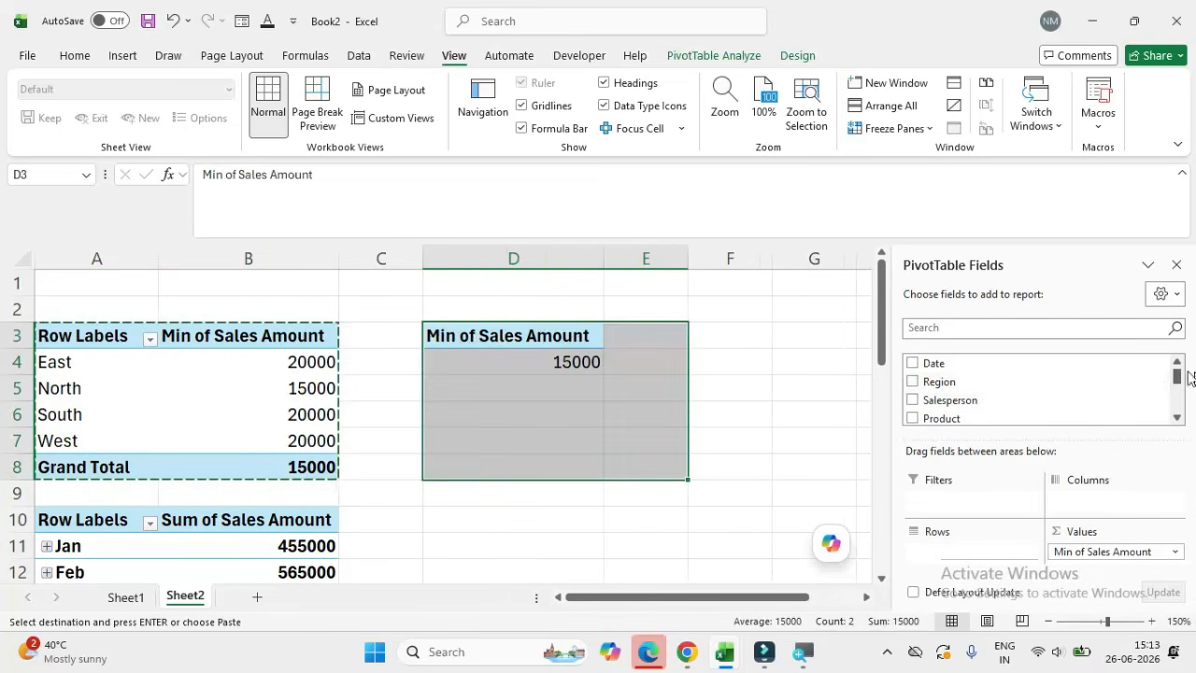
pyautogui.moveTo(1180, 379)
pyautogui.mouseDown()
pyautogui.moveTo(1179, 406)
pyautogui.moveTo(1178, 393)
pyautogui.mouseUp()
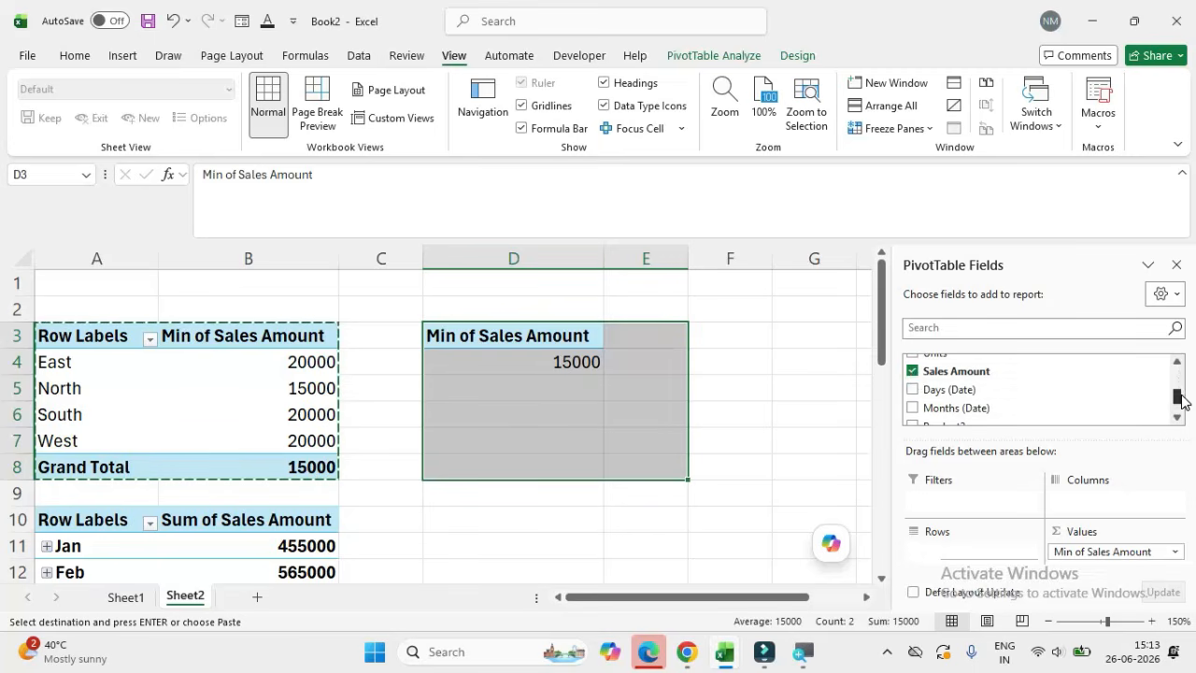
pyautogui.click(913, 371)
pyautogui.click(914, 372)
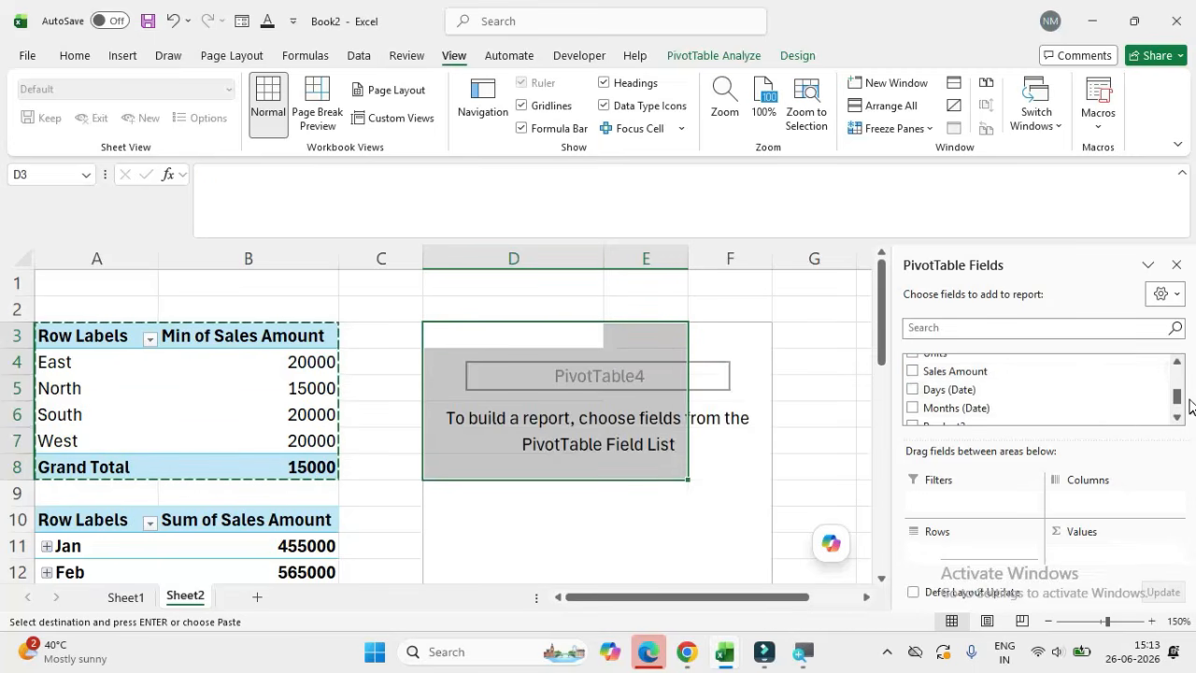
# Step: Build the pivot table at D3 with Product in the rows and the sum of Sales Amount as values
pyautogui.scroll(1, 1189, 394)
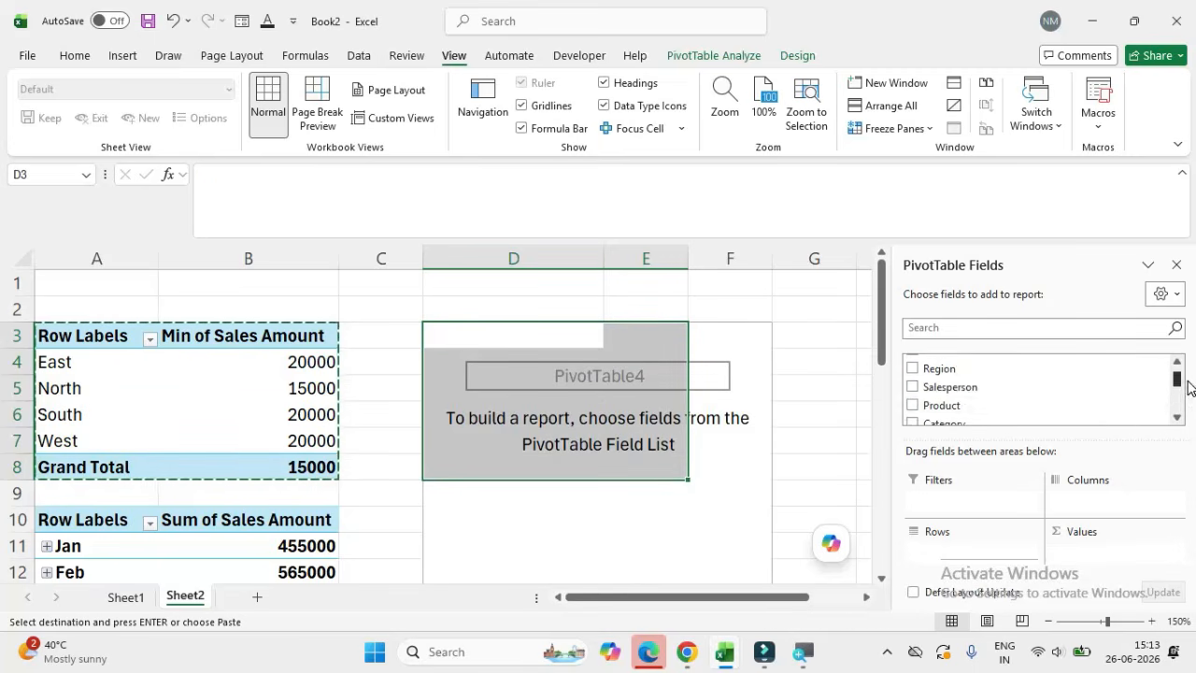
pyautogui.moveTo(940, 409); pyautogui.dragTo(944, 564)
pyautogui.moveTo(1176, 387); pyautogui.dragTo(1183, 400)
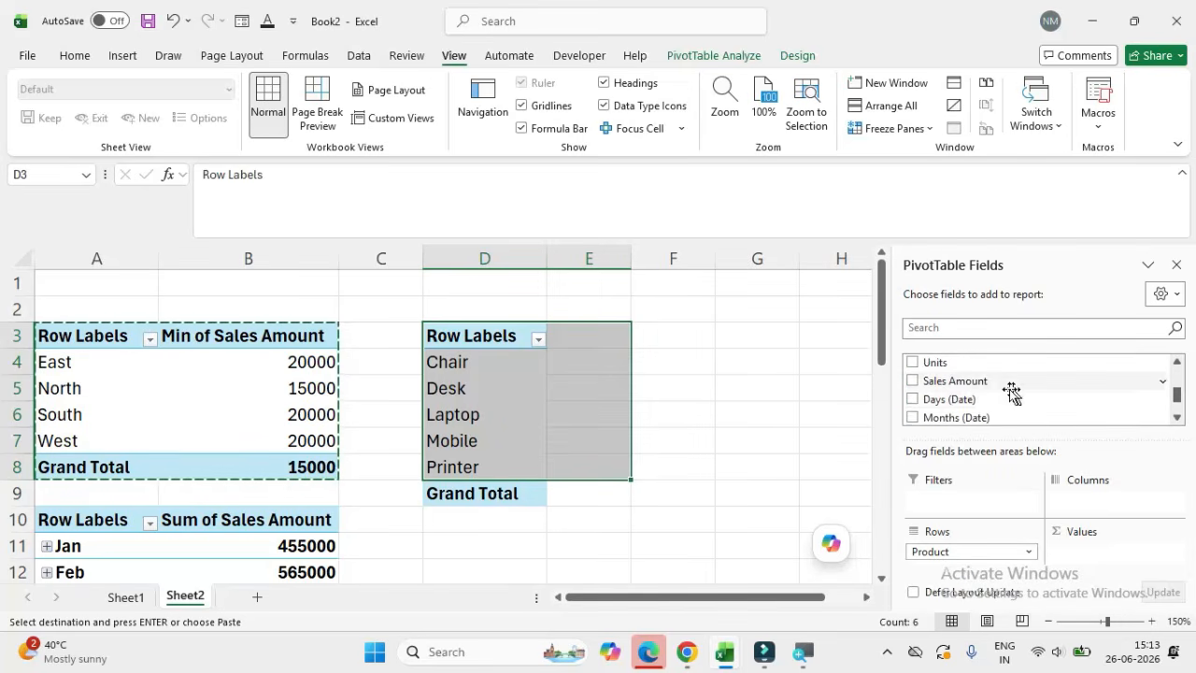
pyautogui.moveTo(981, 390); pyautogui.dragTo(1084, 559)
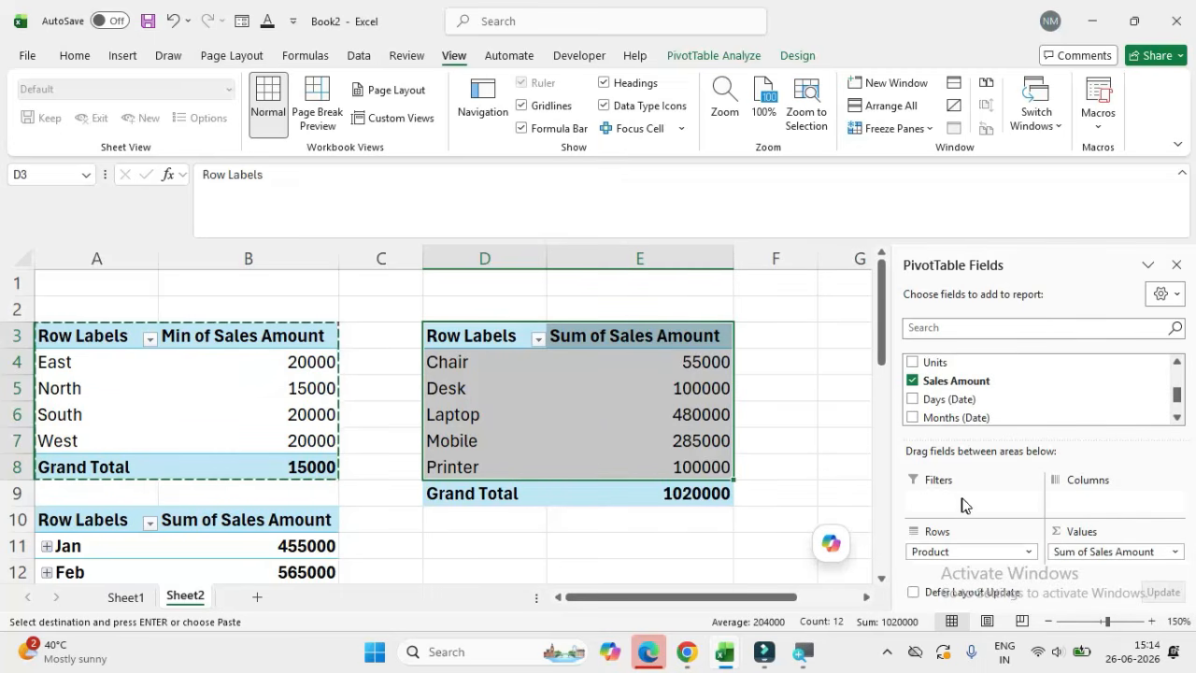
pyautogui.moveTo(1173, 400); pyautogui.dragTo(1176, 377)
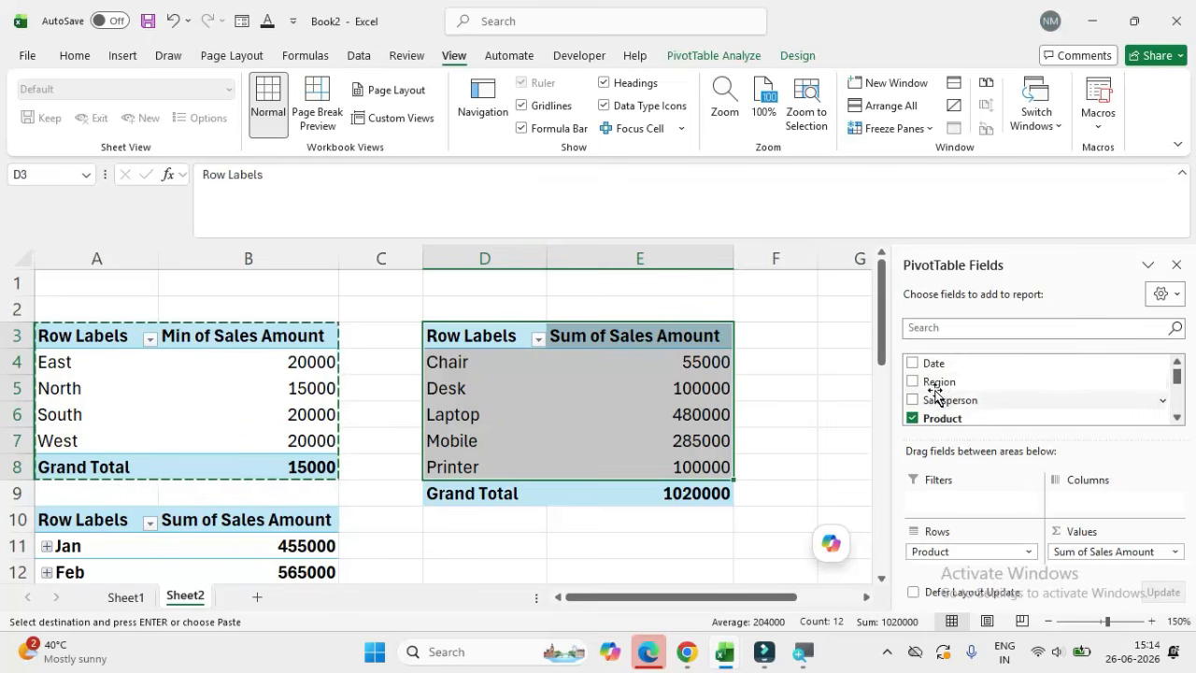
# Step: Add Region as a report filter to the product pivot table at D3 and view its filter choices
pyautogui.moveTo(935, 385); pyautogui.dragTo(934, 505)
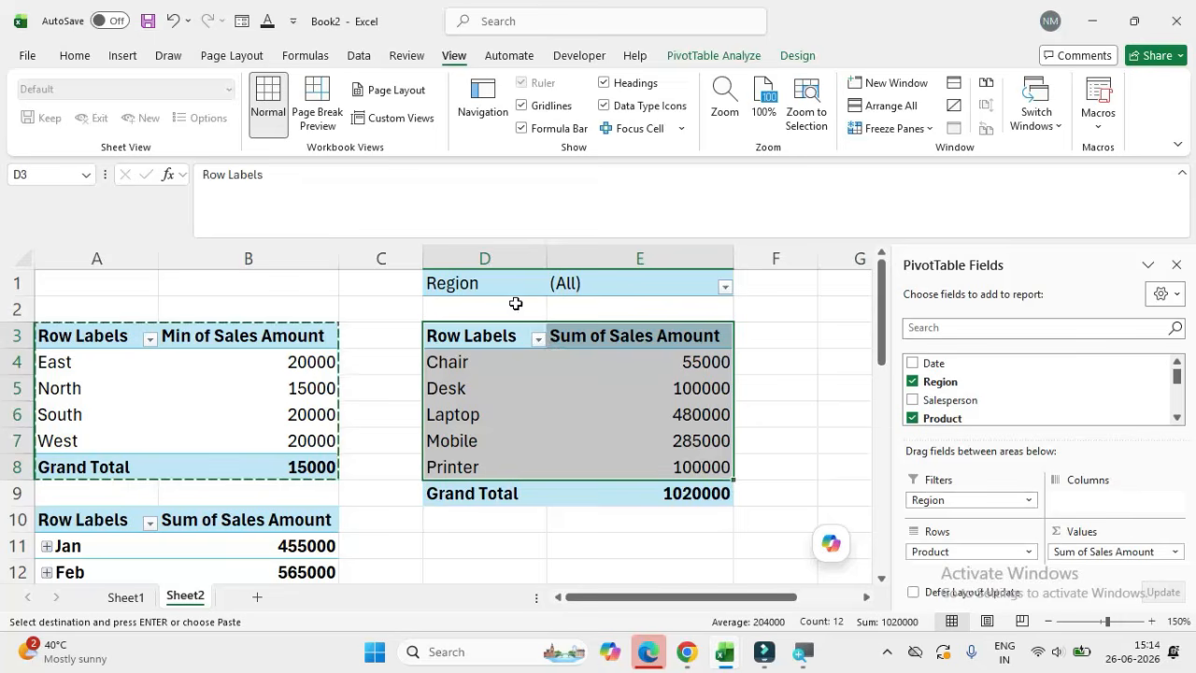
pyautogui.press('Escape')
pyautogui.click(513, 283)
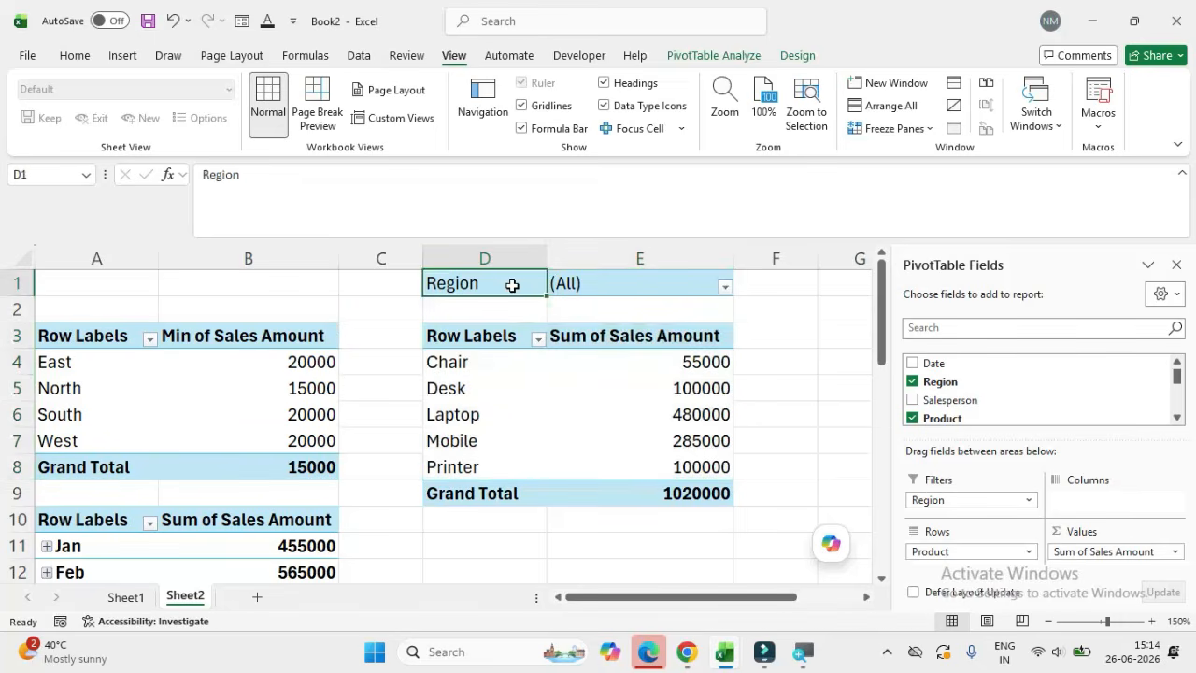
pyautogui.click(641, 285)
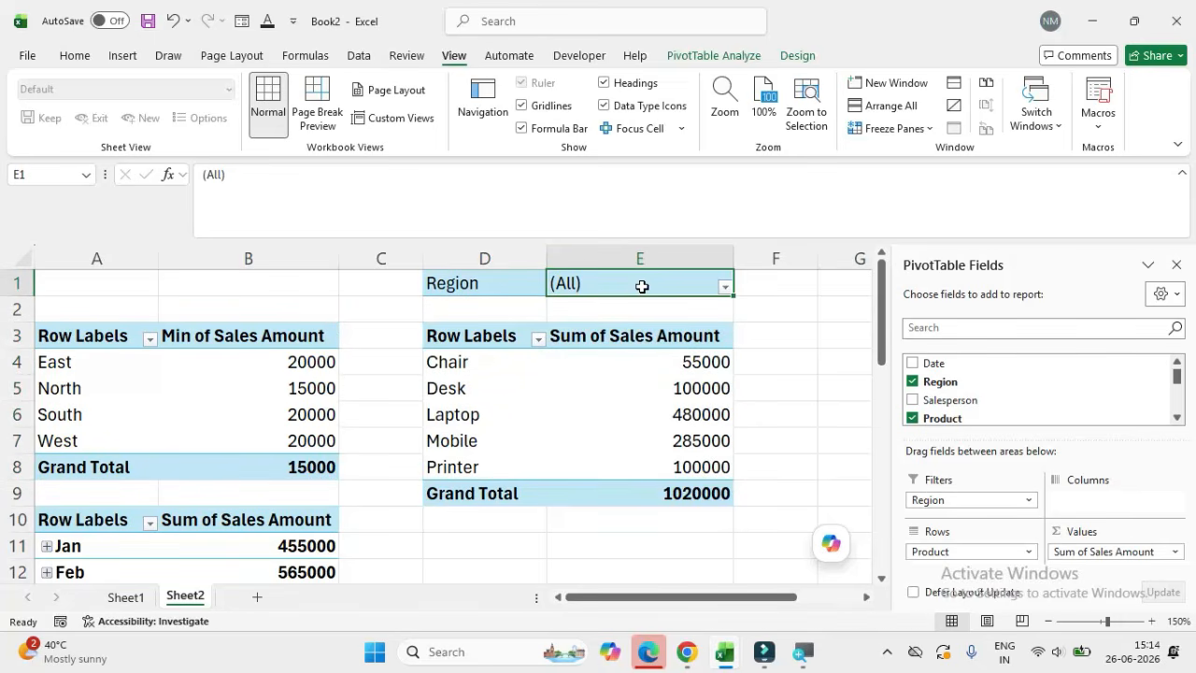
pyautogui.click(726, 289)
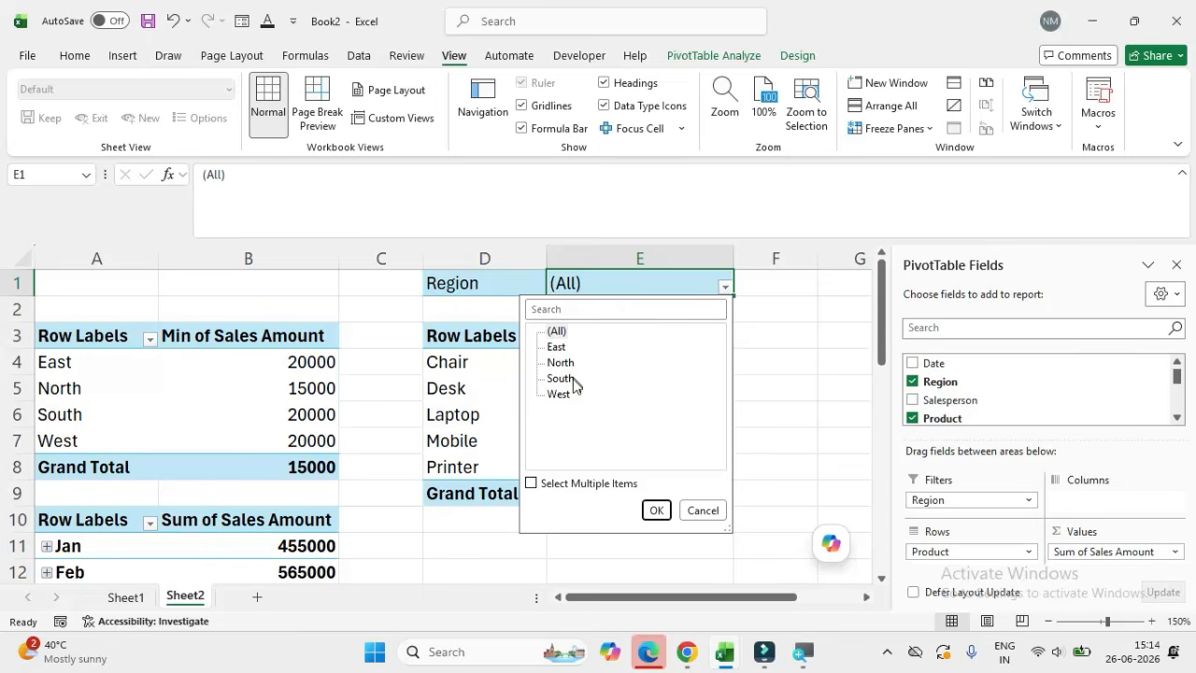
pyautogui.click(831, 398)
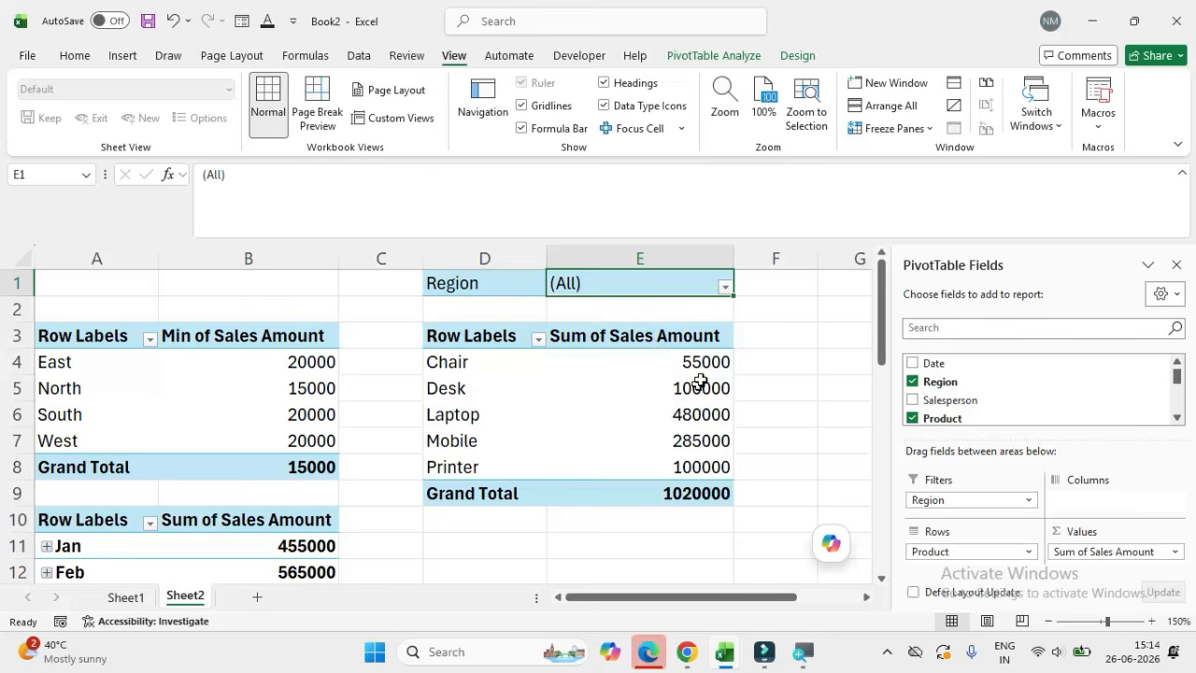
# Step: Filter the product pivot table at D3 to the North region and review the filtered products
pyautogui.click(725, 287)
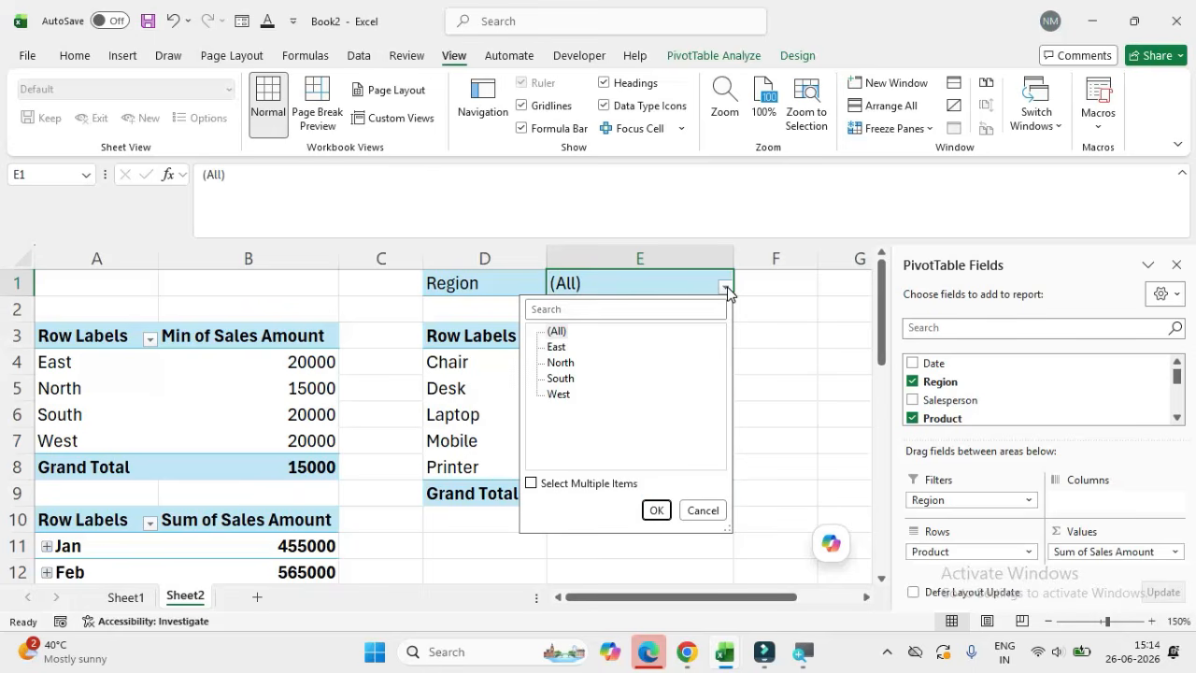
pyautogui.click(565, 366)
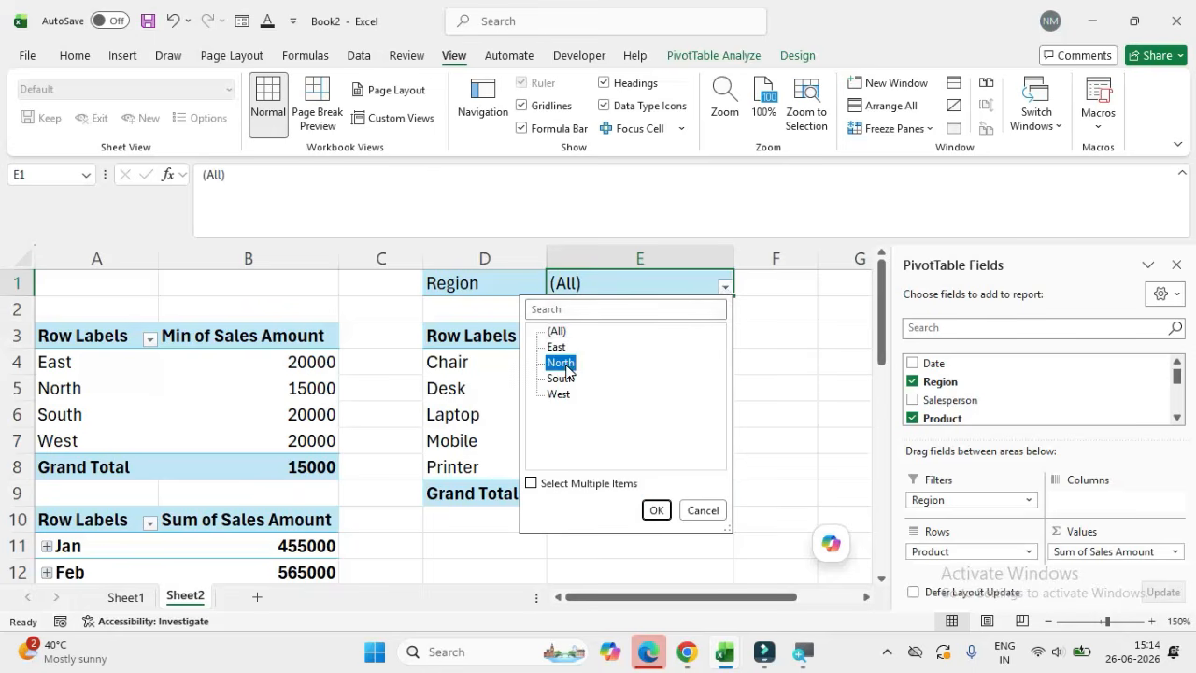
pyautogui.click(657, 510)
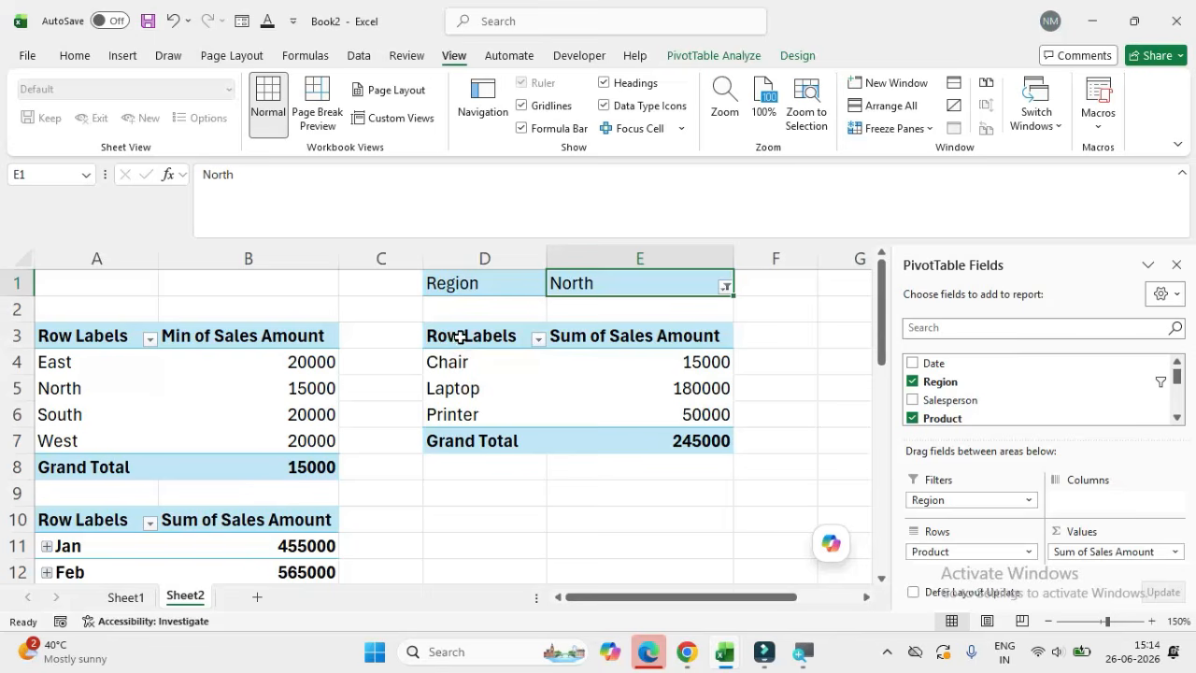
pyautogui.moveTo(461, 338); pyautogui.dragTo(669, 437)
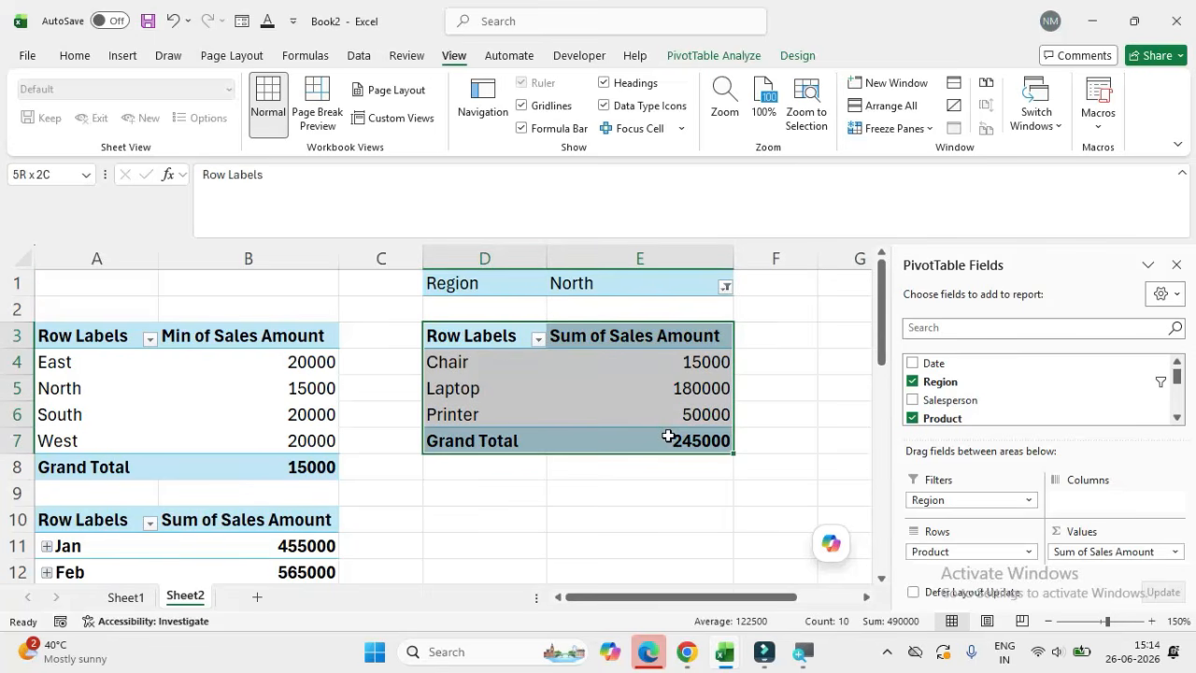
# Step: Switch the Region filter of the product pivot table at D3 to West
pyautogui.click(726, 287)
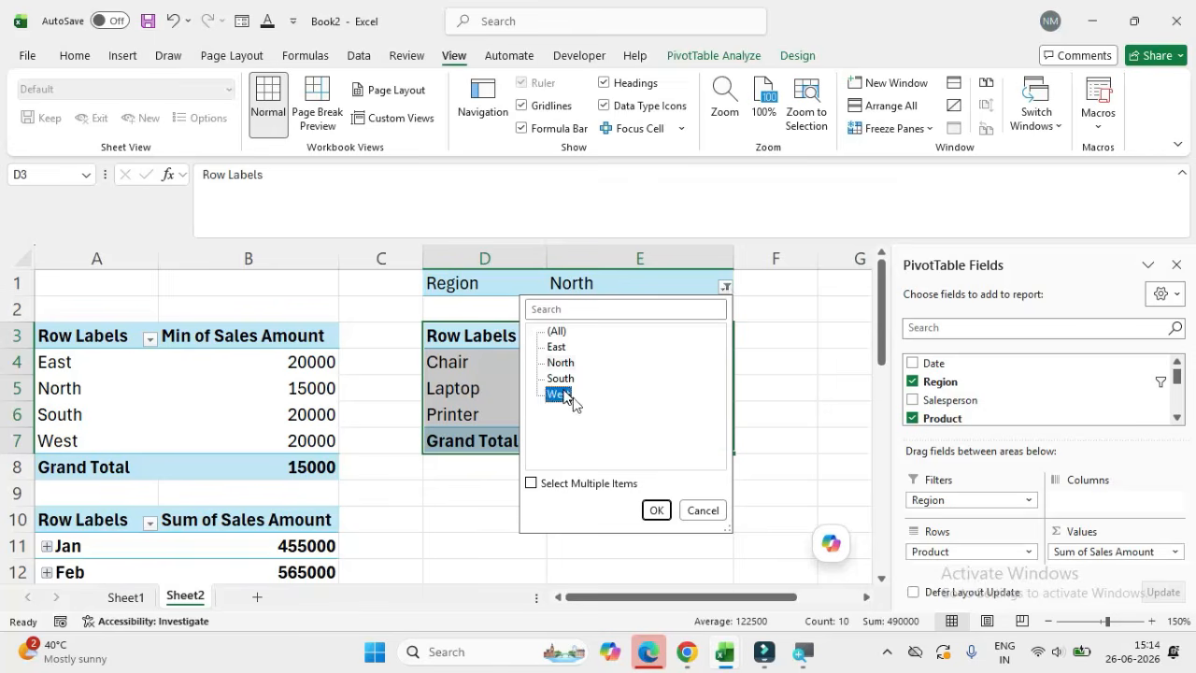
pyautogui.click(656, 510)
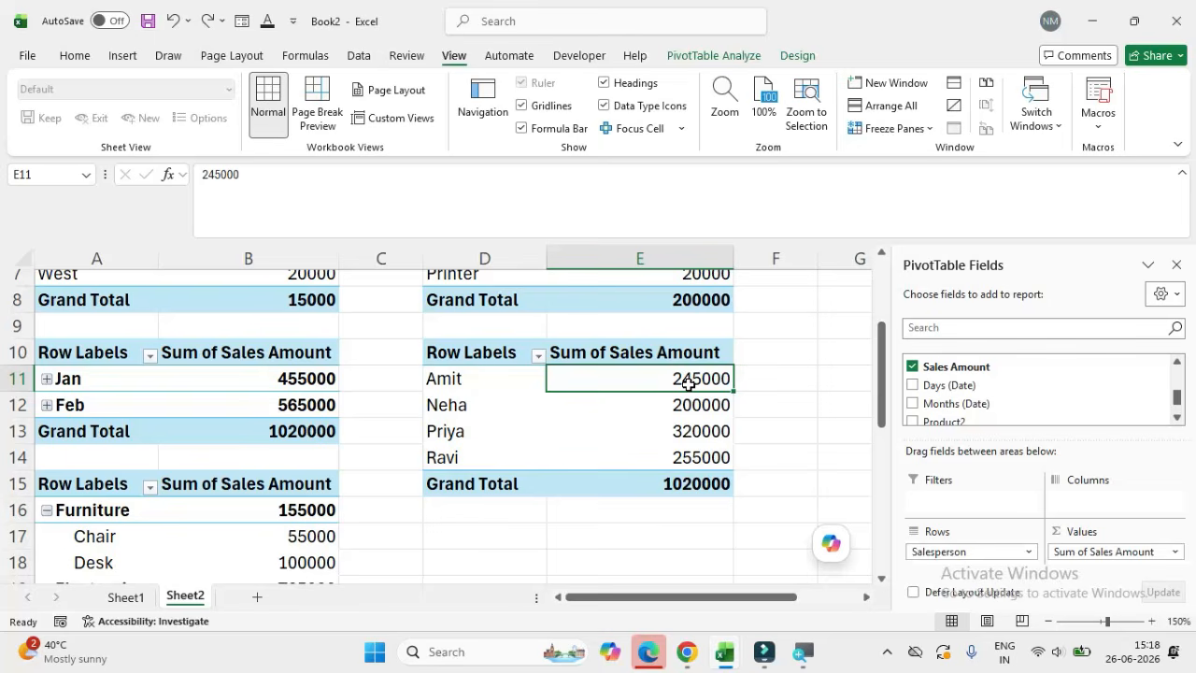
pyautogui.moveTo(688, 384)
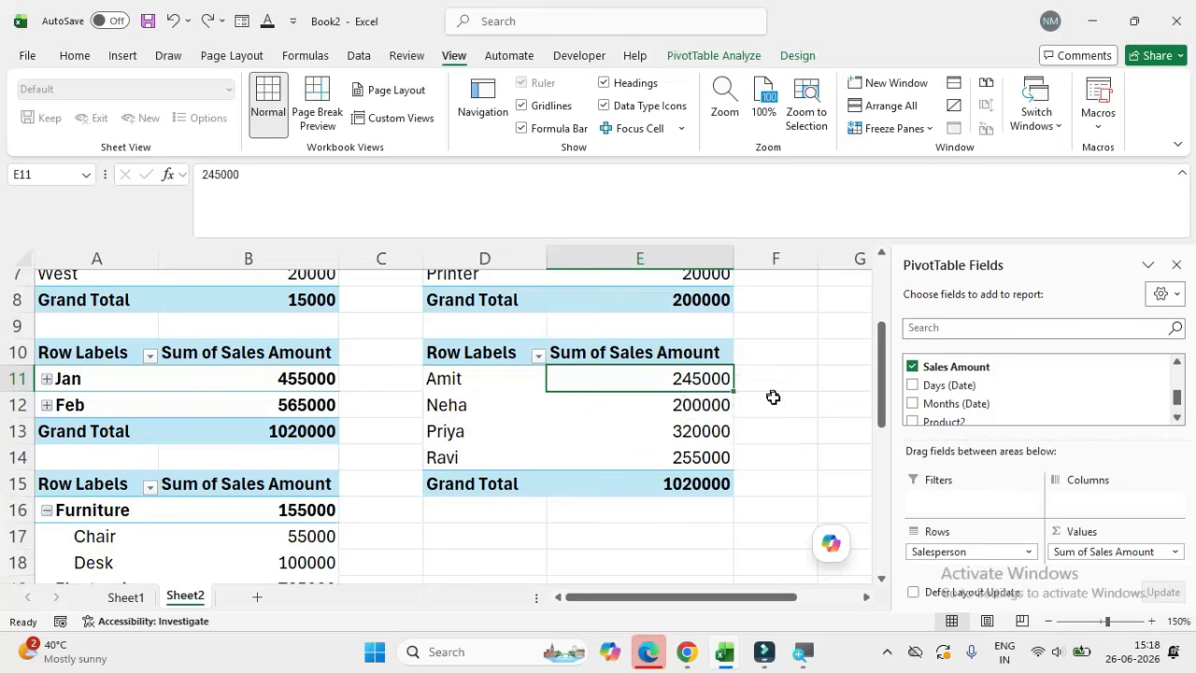
# Step: Summarize Sales Amount by Max in the salesperson pivot table at D10 and check the salesperson with the highest sale
pyautogui.rightClick(714, 378)
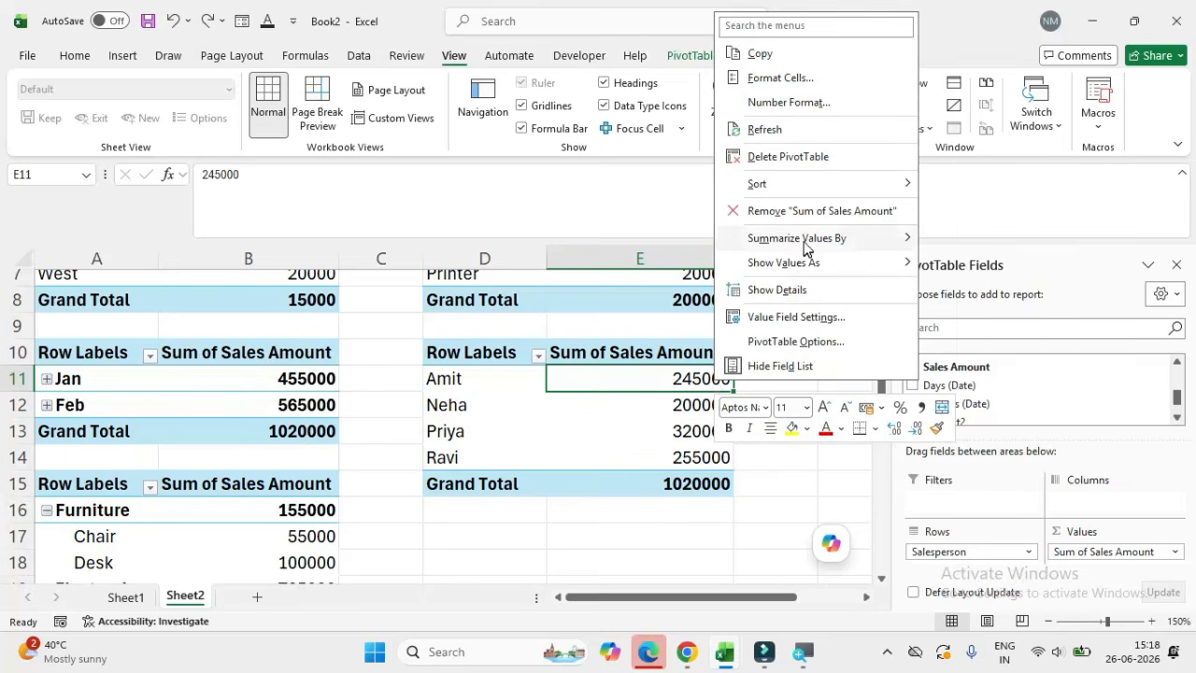
pyautogui.moveTo(806, 245)
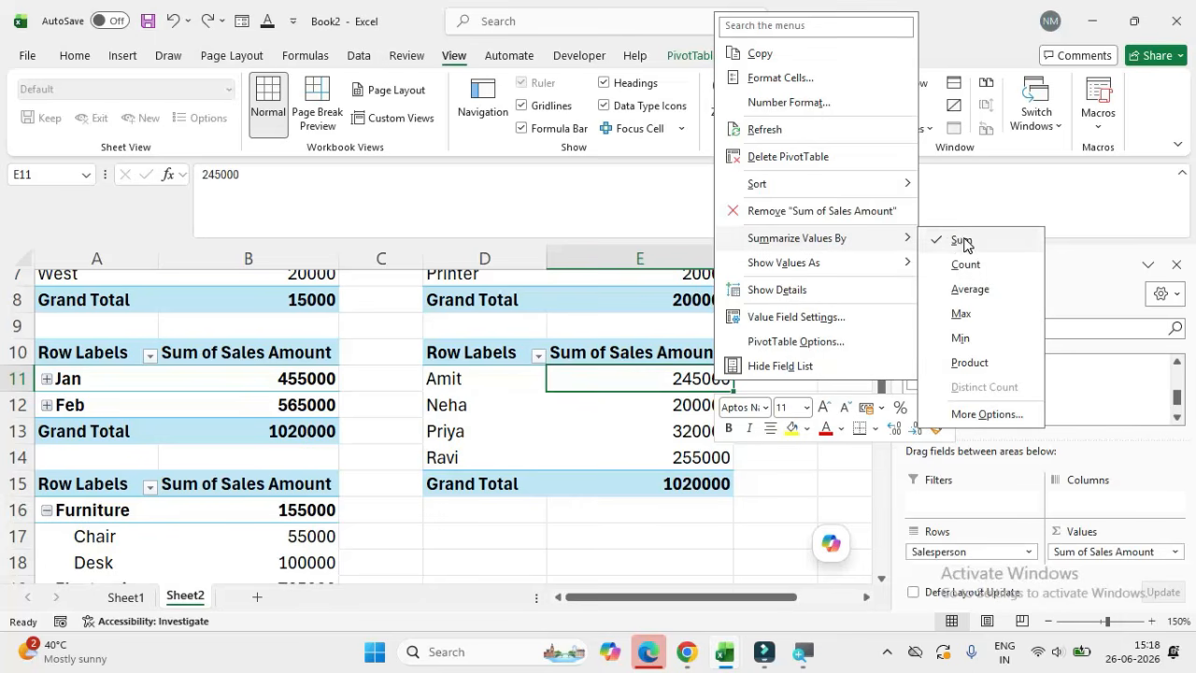
pyautogui.click(962, 314)
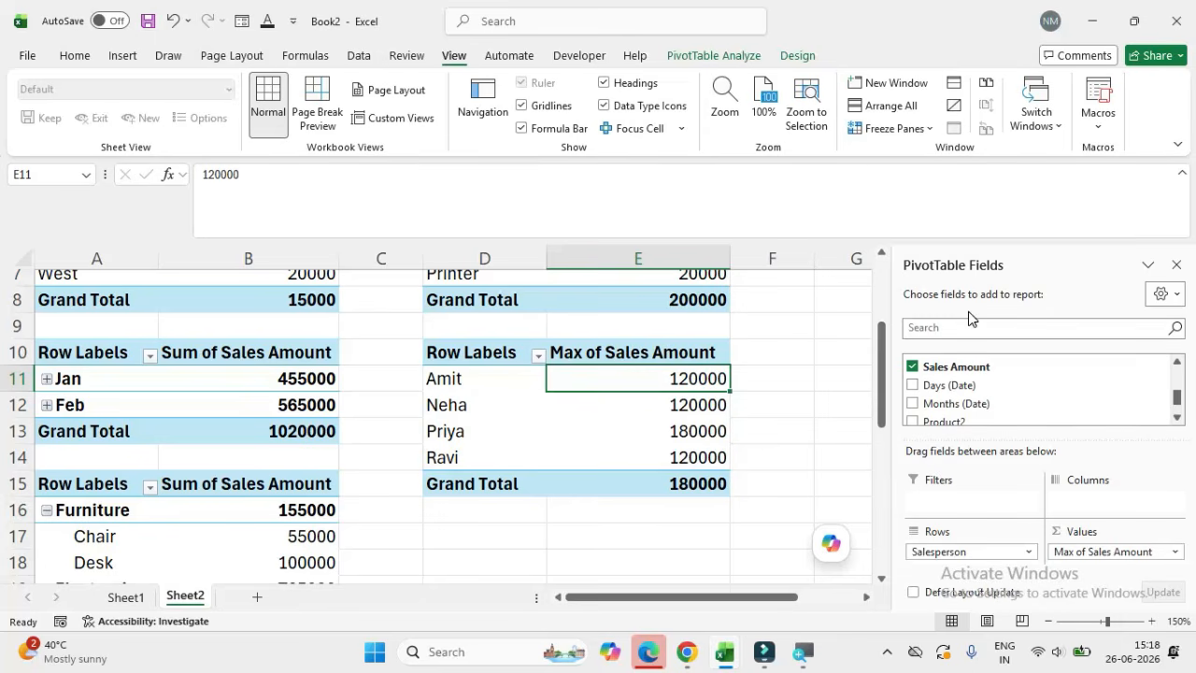
pyautogui.click(461, 436)
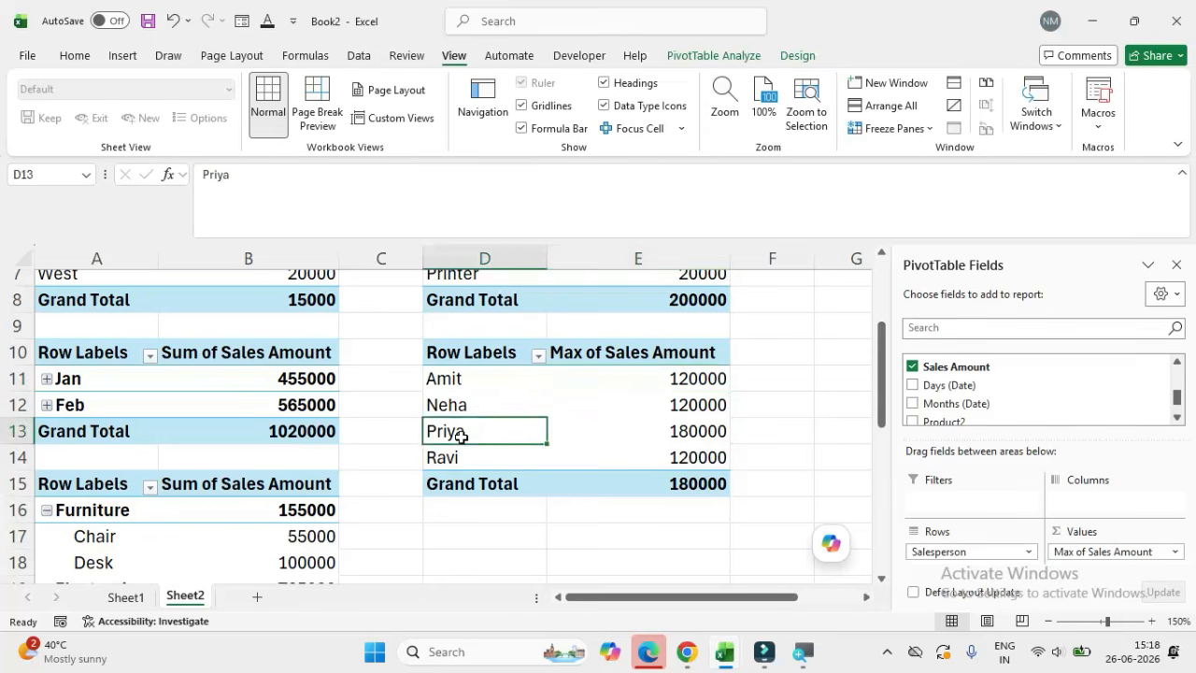
pyautogui.press('Right')
pyautogui.press('Left')
pyautogui.press('Left')
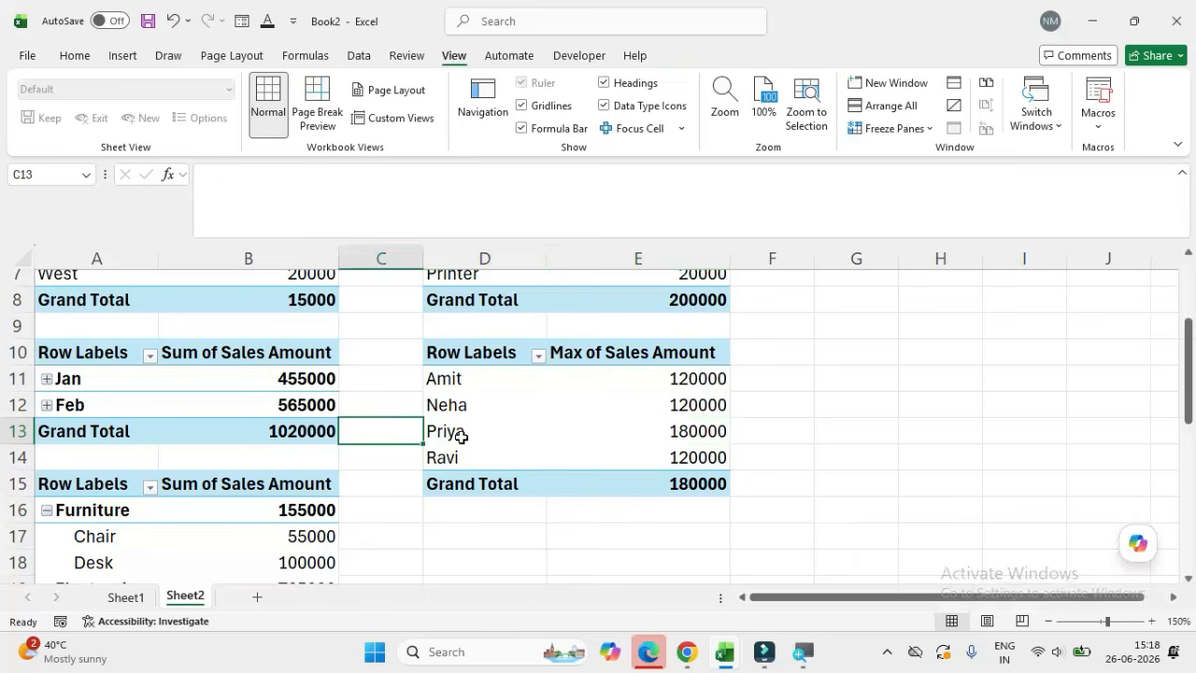
pyautogui.click(461, 436)
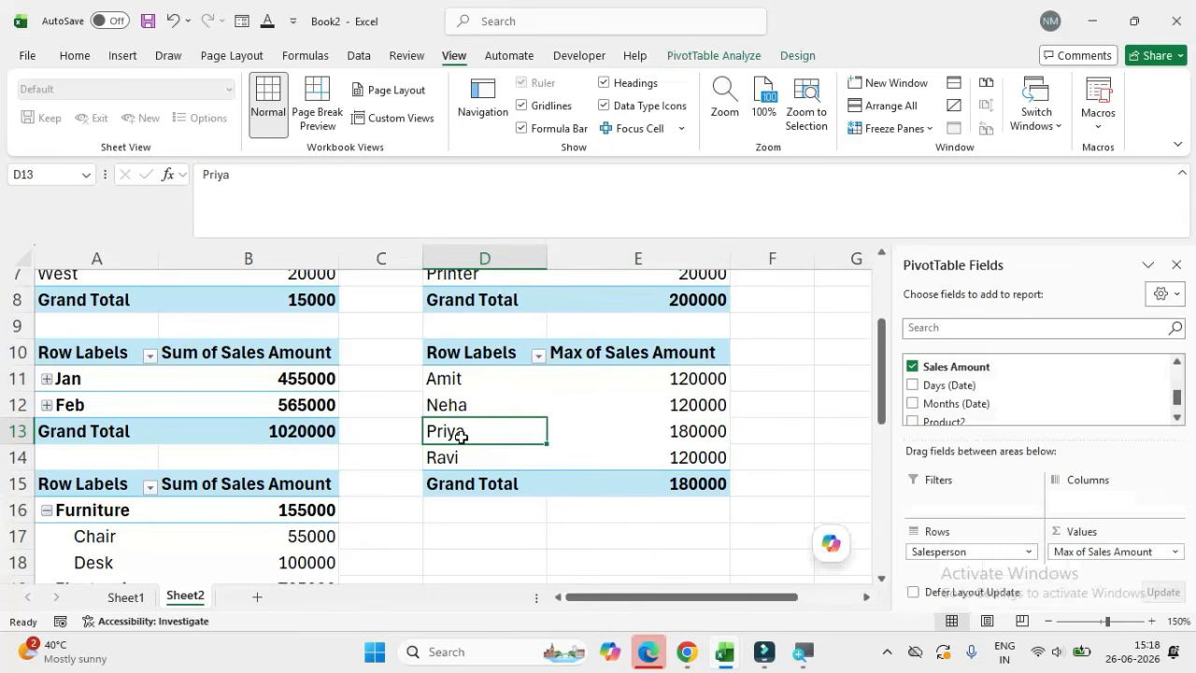
# Step: Summarize Sales Amount by Min in the salesperson pivot table at D10
pyautogui.click(701, 377)
pyautogui.rightClick(703, 378)
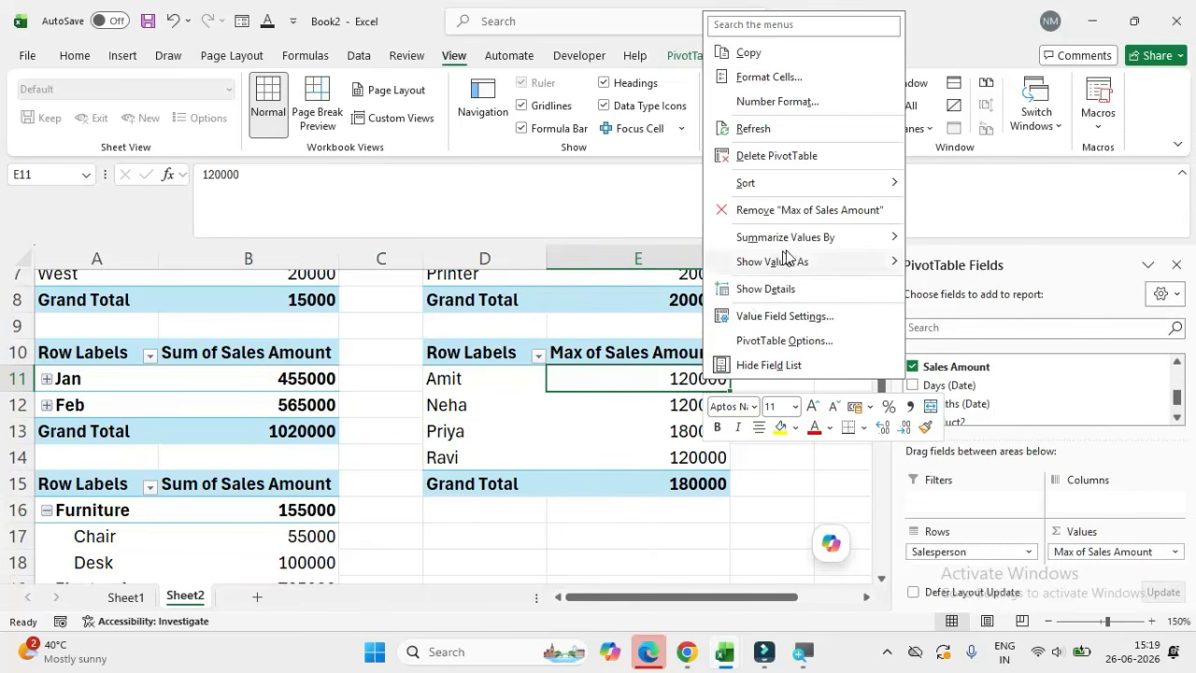
pyautogui.moveTo(790, 257)
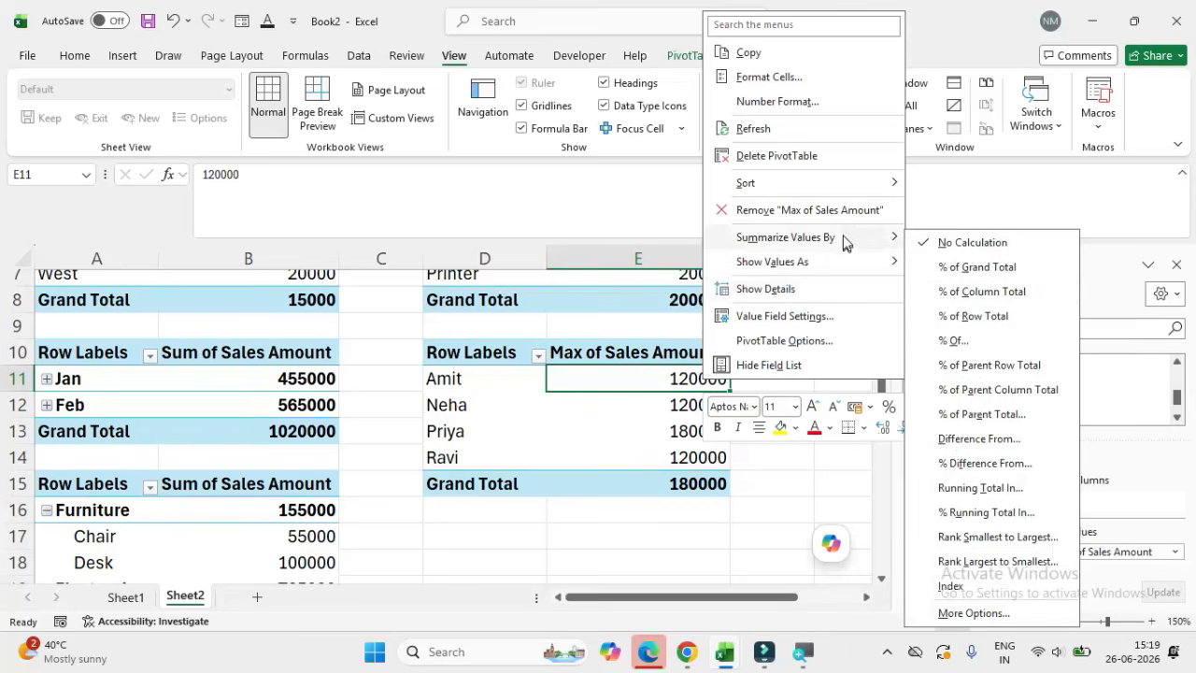
pyautogui.moveTo(844, 237)
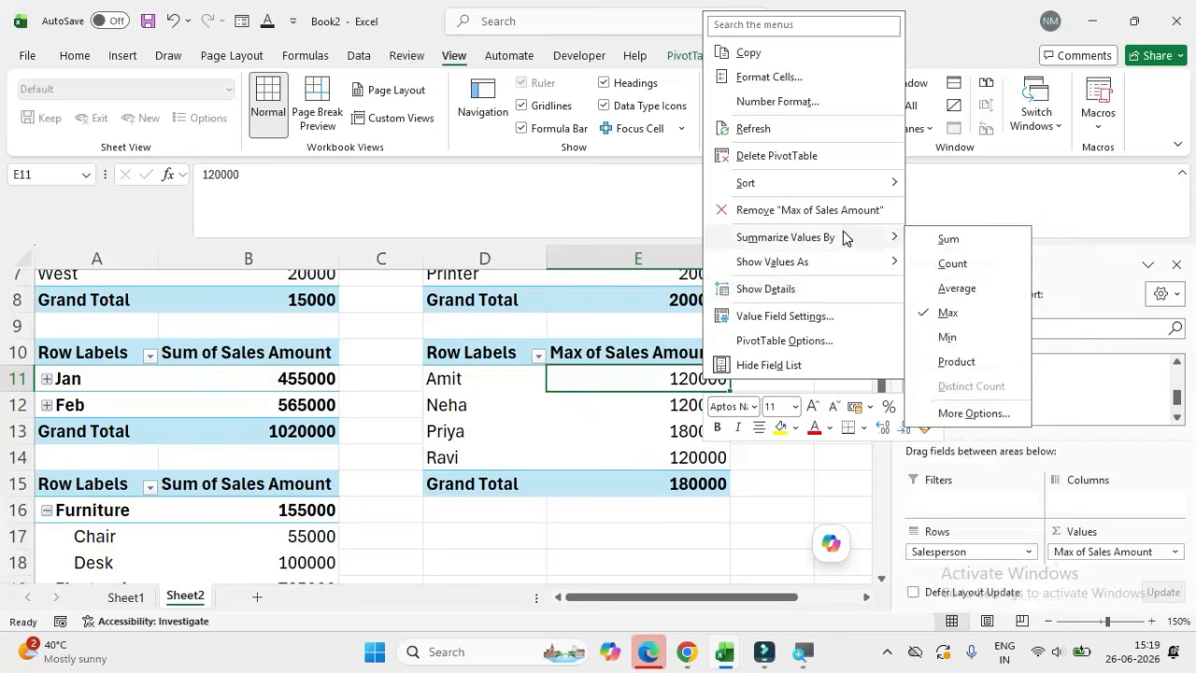
pyautogui.click(948, 338)
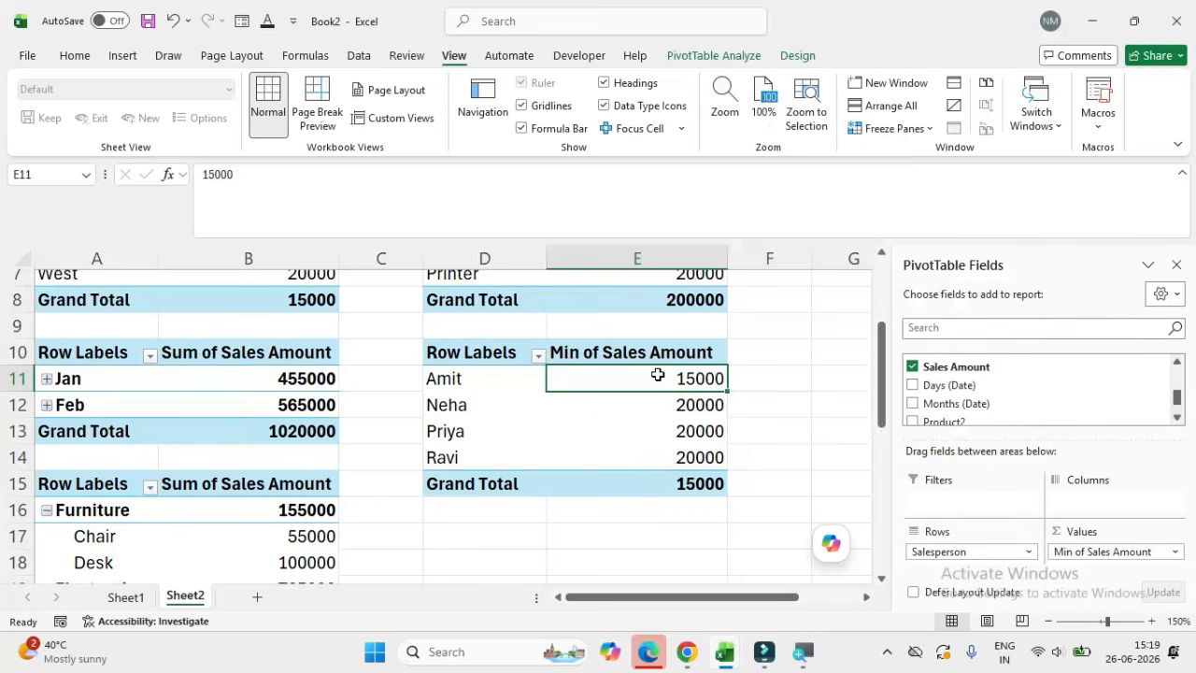
pyautogui.moveTo(658, 375)
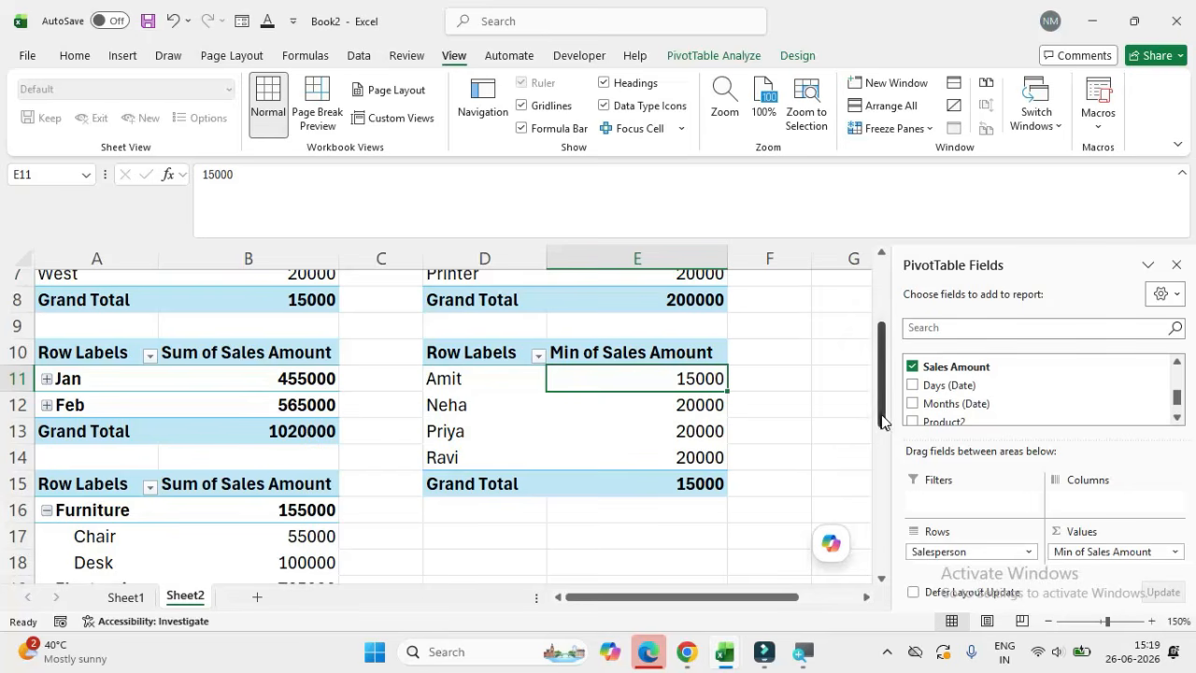
# Step: Copy the region pivot table, A3:B8, and paste the duplicate at cell D17
pyautogui.moveTo(884, 417); pyautogui.dragTo(884, 457)
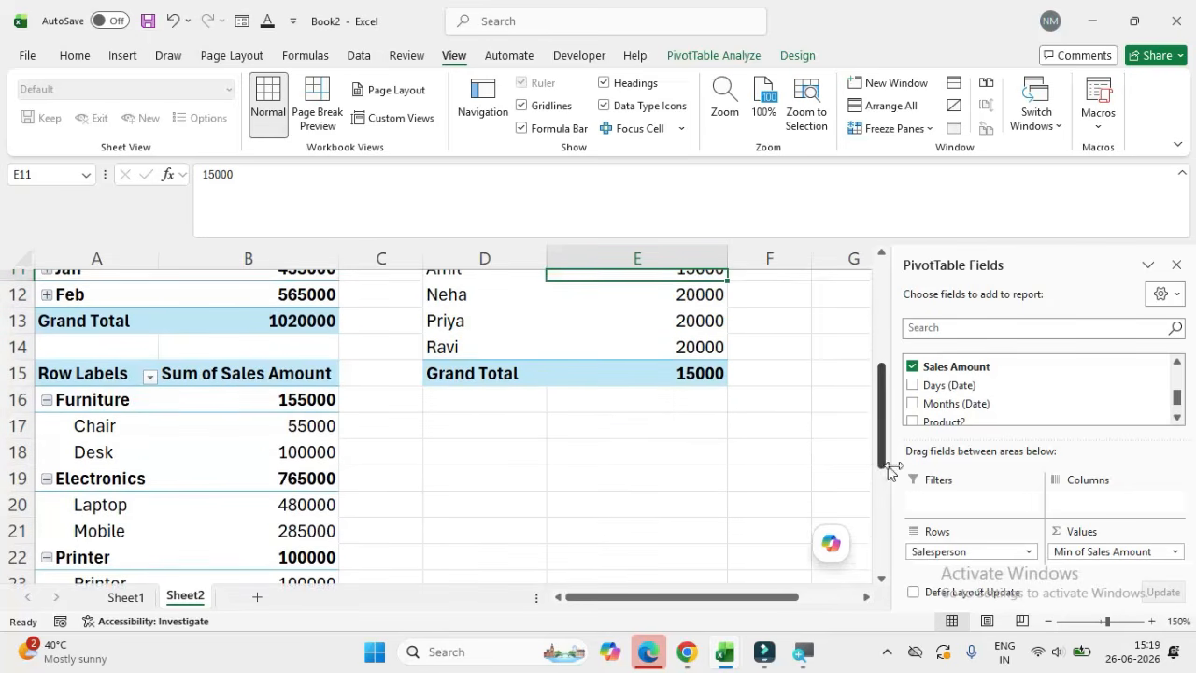
pyautogui.moveTo(886, 457); pyautogui.dragTo(929, 383)
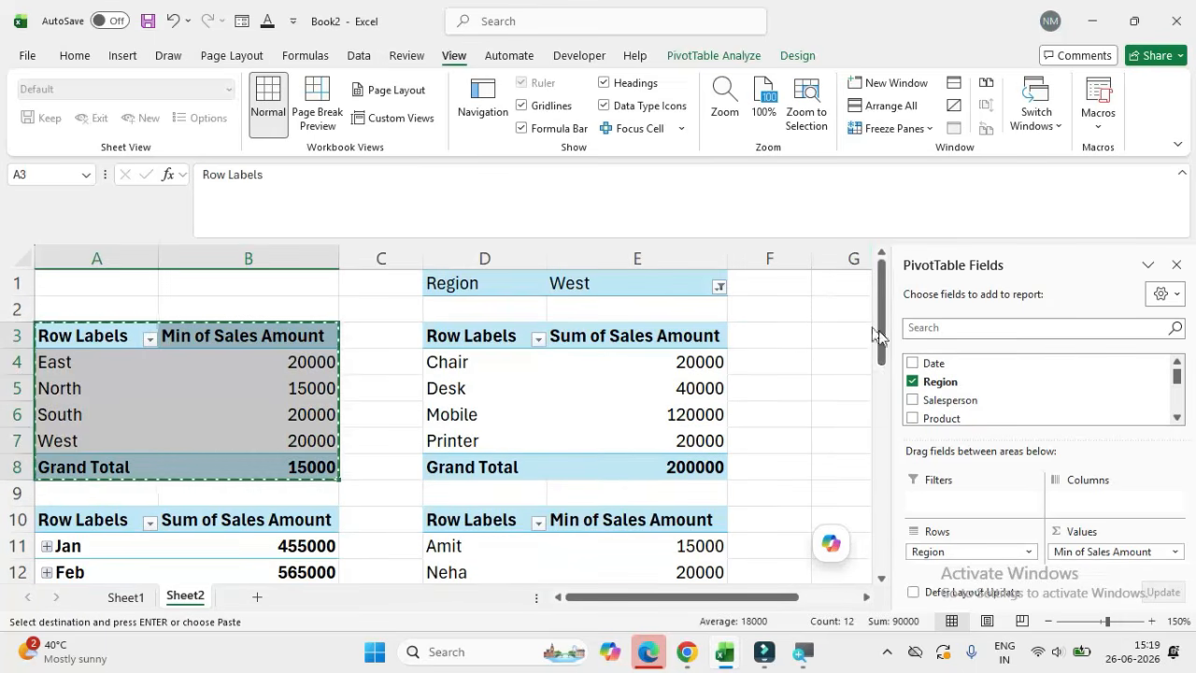
pyautogui.moveTo(886, 333); pyautogui.dragTo(889, 458)
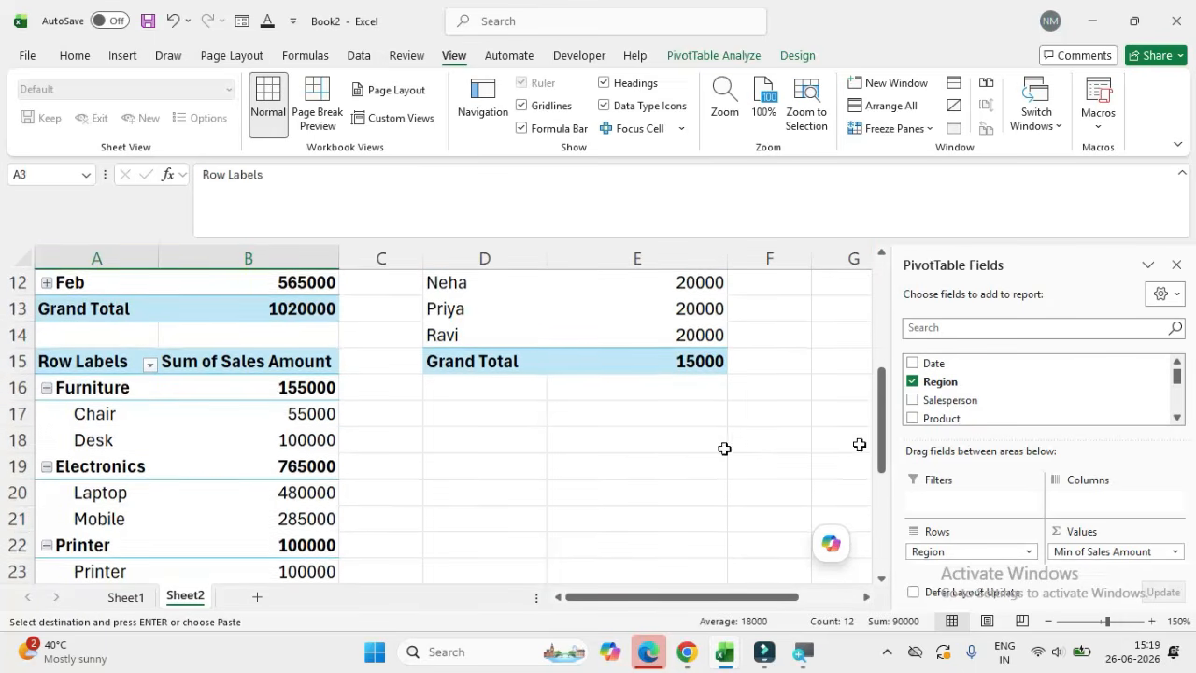
pyautogui.click(524, 414)
pyautogui.hotkey('ctrl', 'v')
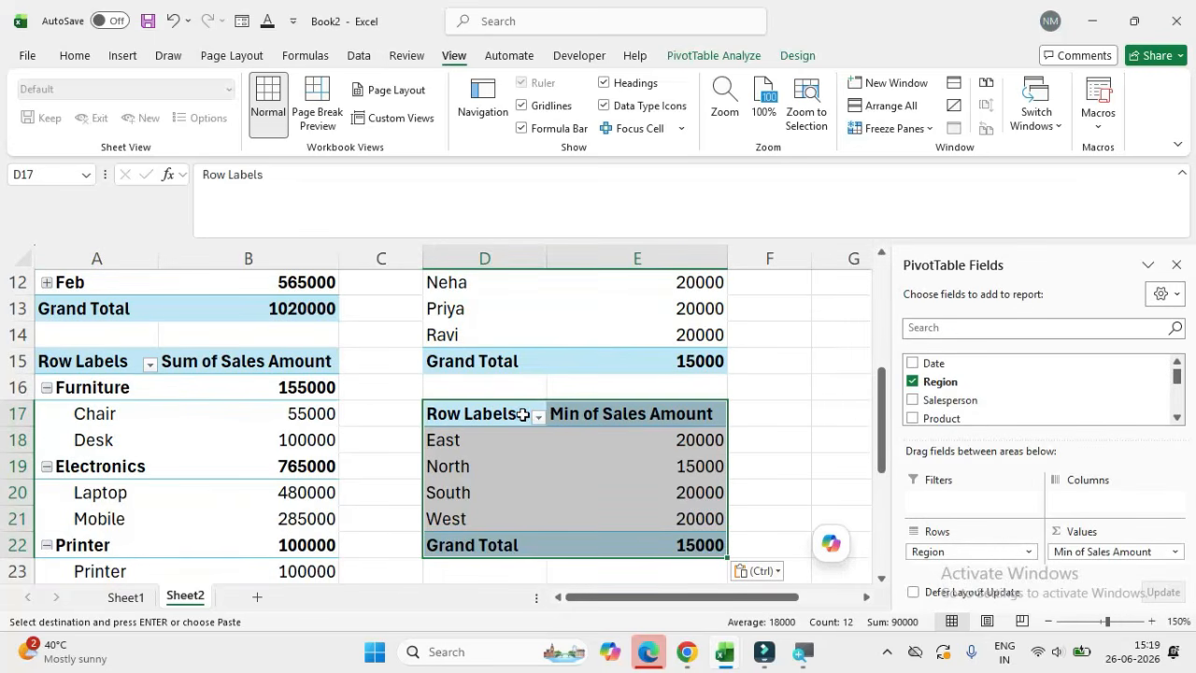
# Step: Remove Region from the pivot table at D17 and lay it out with Sales Amount in the rows and the sum of Sales Amount as values
pyautogui.click(912, 383)
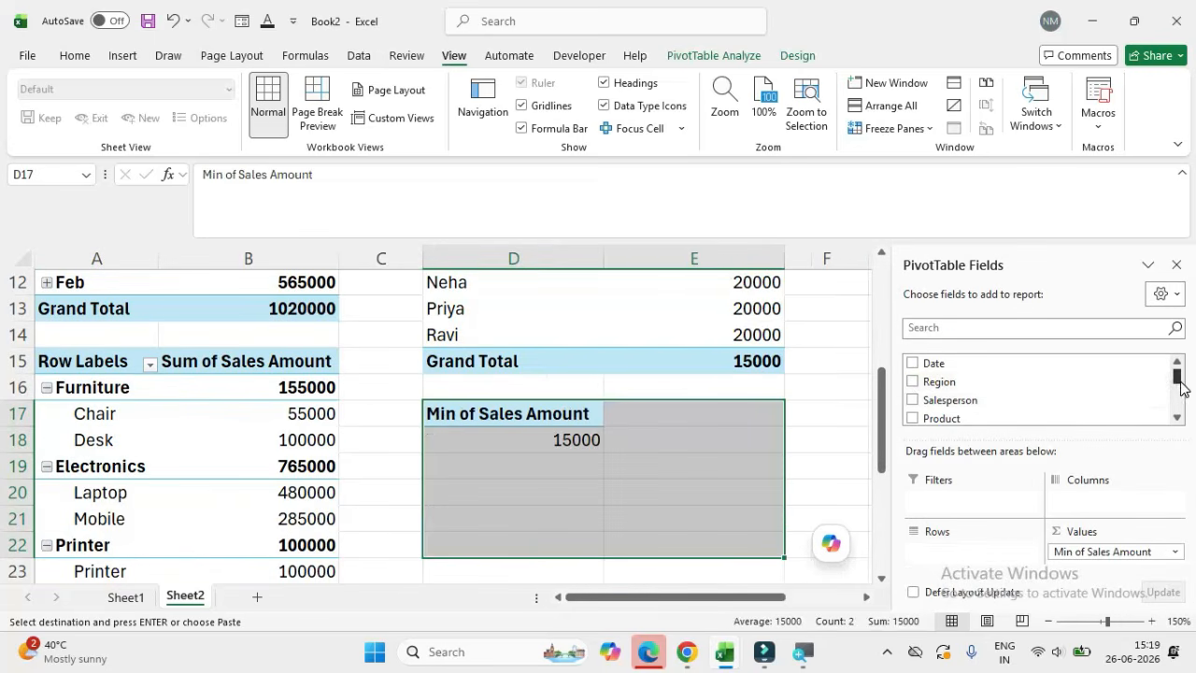
pyautogui.moveTo(1181, 383); pyautogui.dragTo(1183, 401)
pyautogui.click(912, 390)
pyautogui.moveTo(1183, 399)
pyautogui.mouseDown()
pyautogui.moveTo(1185, 379)
pyautogui.moveTo(1180, 399)
pyautogui.mouseUp()
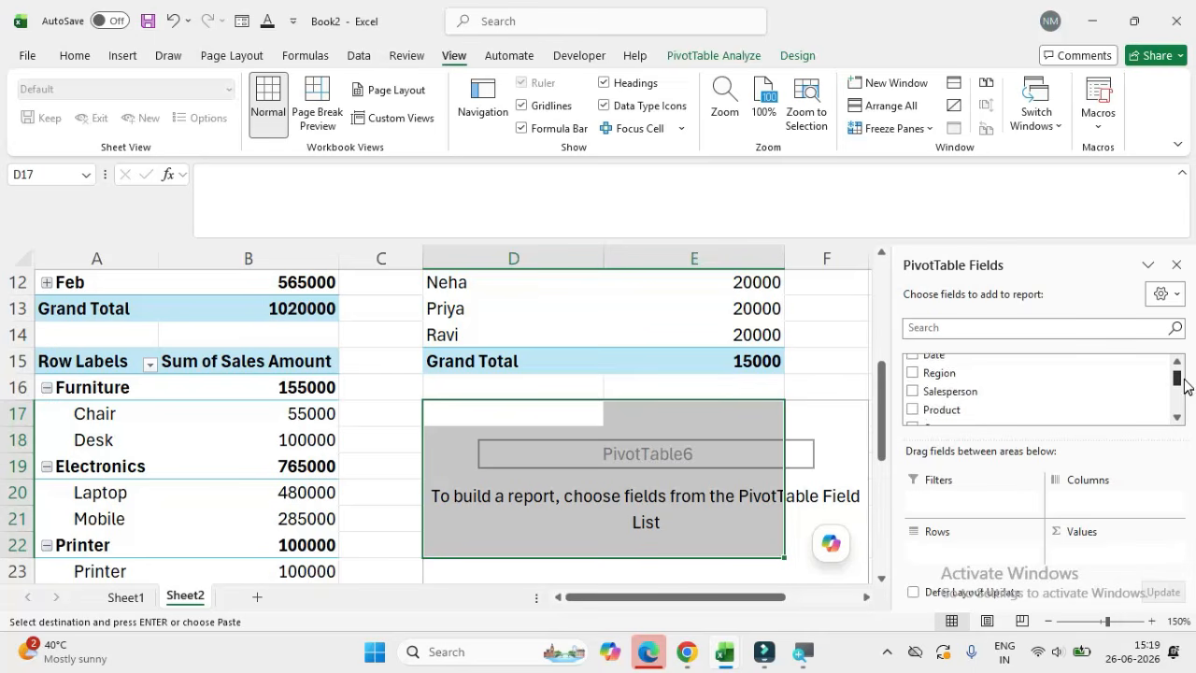
pyautogui.moveTo(944, 408); pyautogui.dragTo(946, 555)
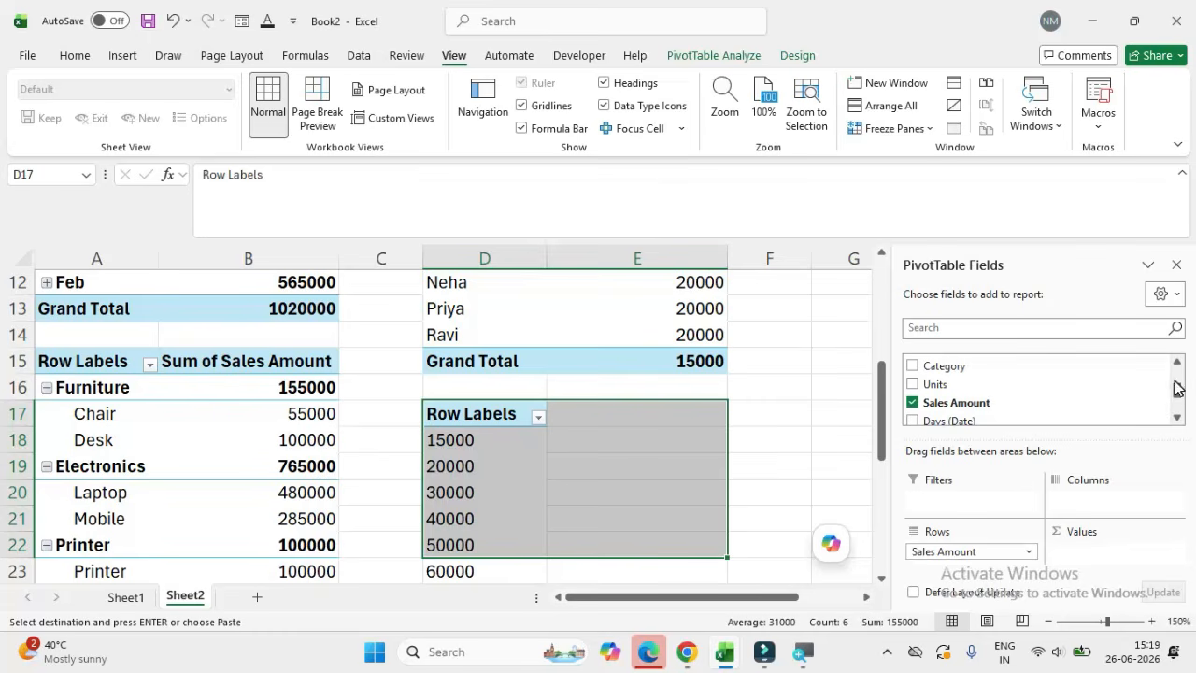
pyautogui.moveTo(941, 405); pyautogui.dragTo(1079, 554)
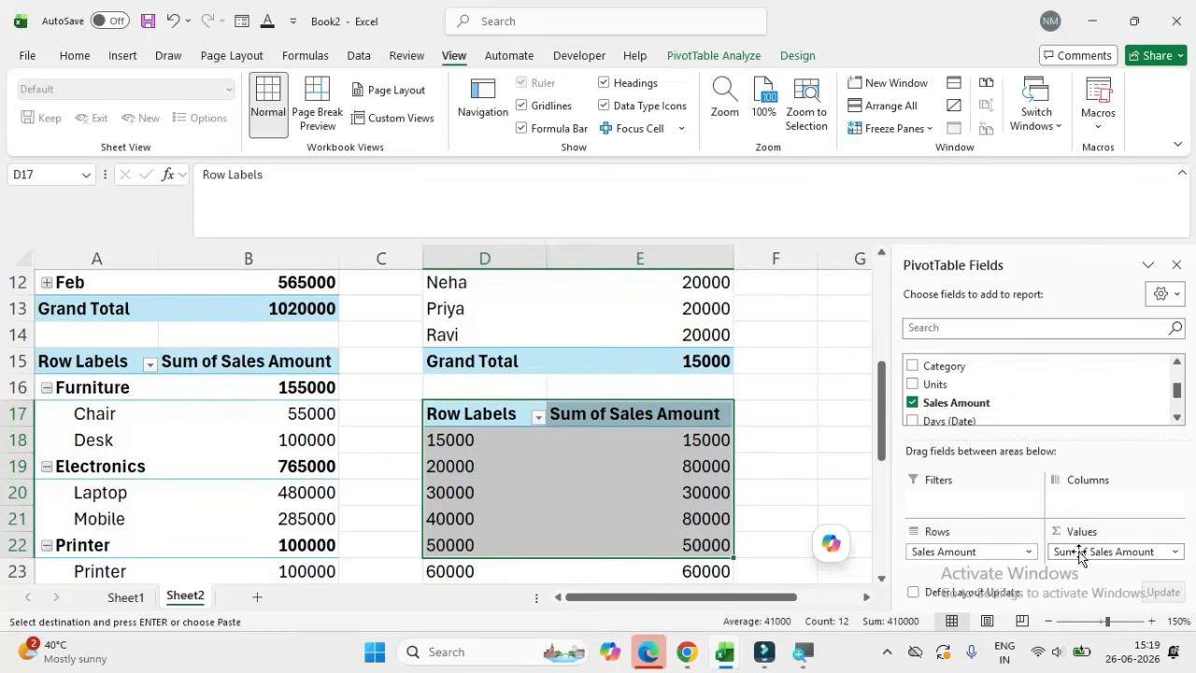
# Step: Summarize Sales Amount by Count in the pivot table at D17 and review the count for each amount
pyautogui.click(822, 490)
pyautogui.click(680, 438)
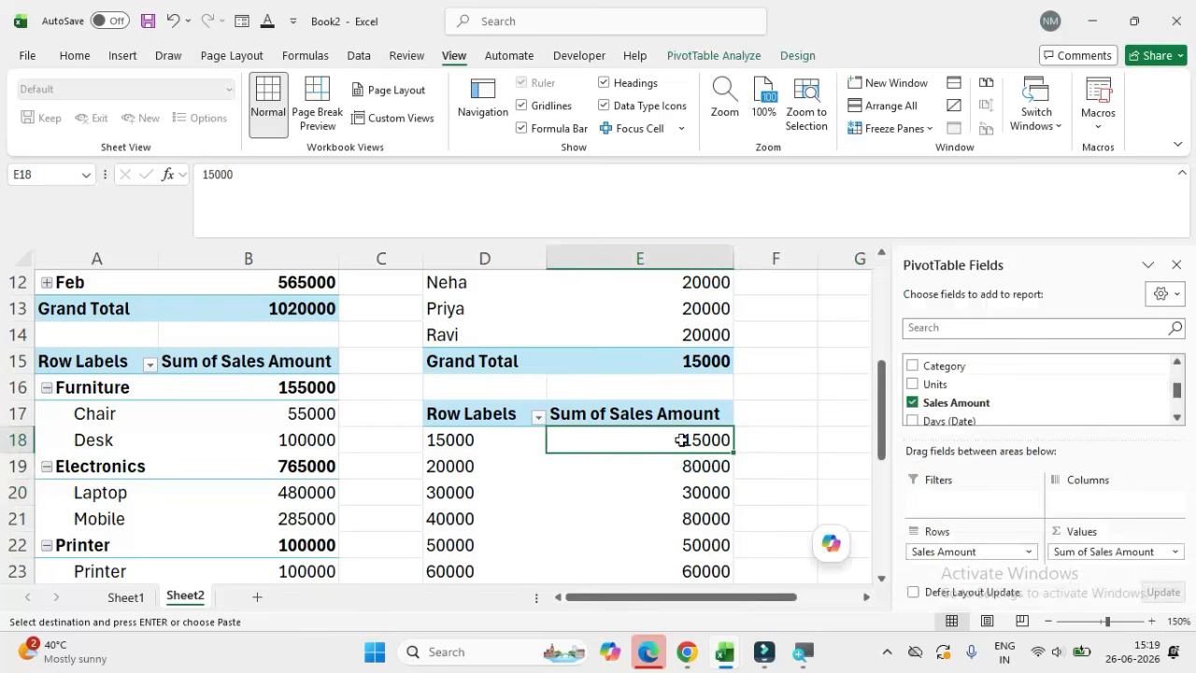
pyautogui.rightClick(682, 443)
pyautogui.moveTo(773, 324)
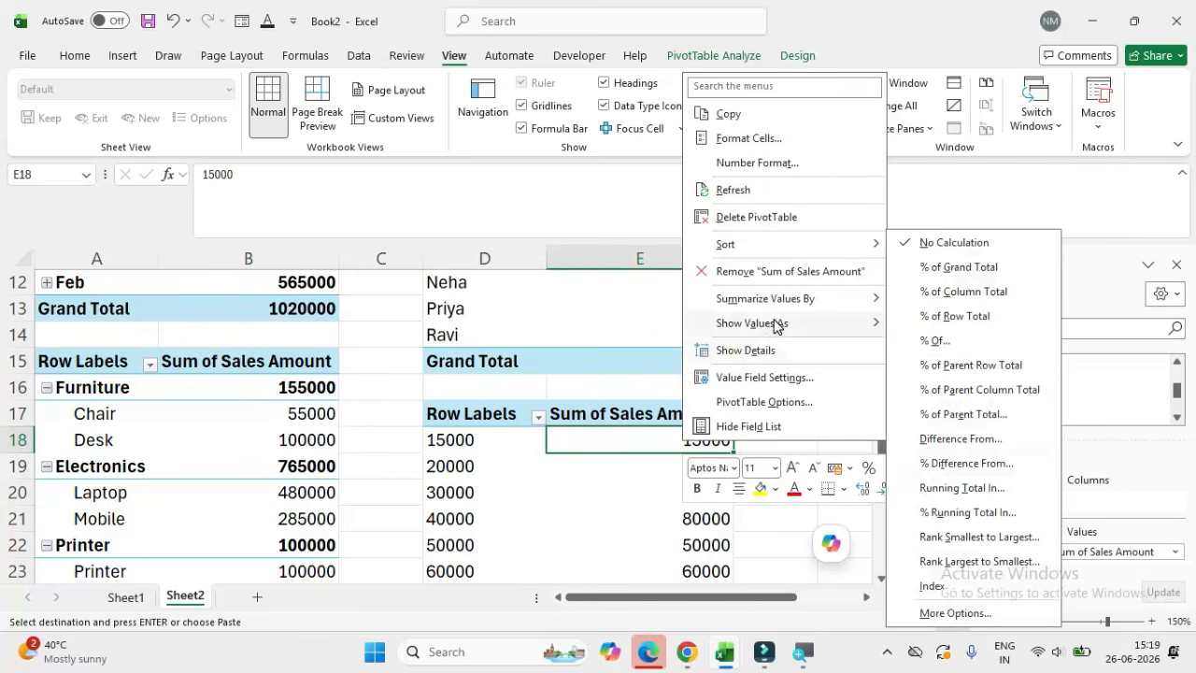
pyautogui.moveTo(824, 299)
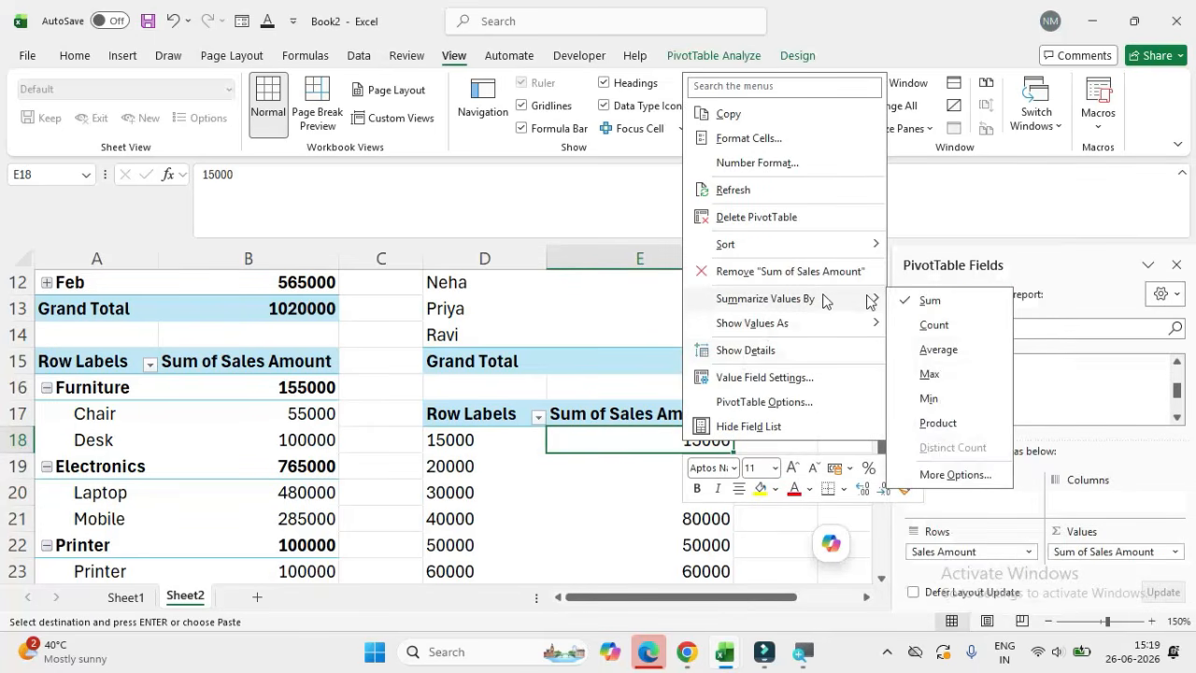
pyautogui.click(931, 325)
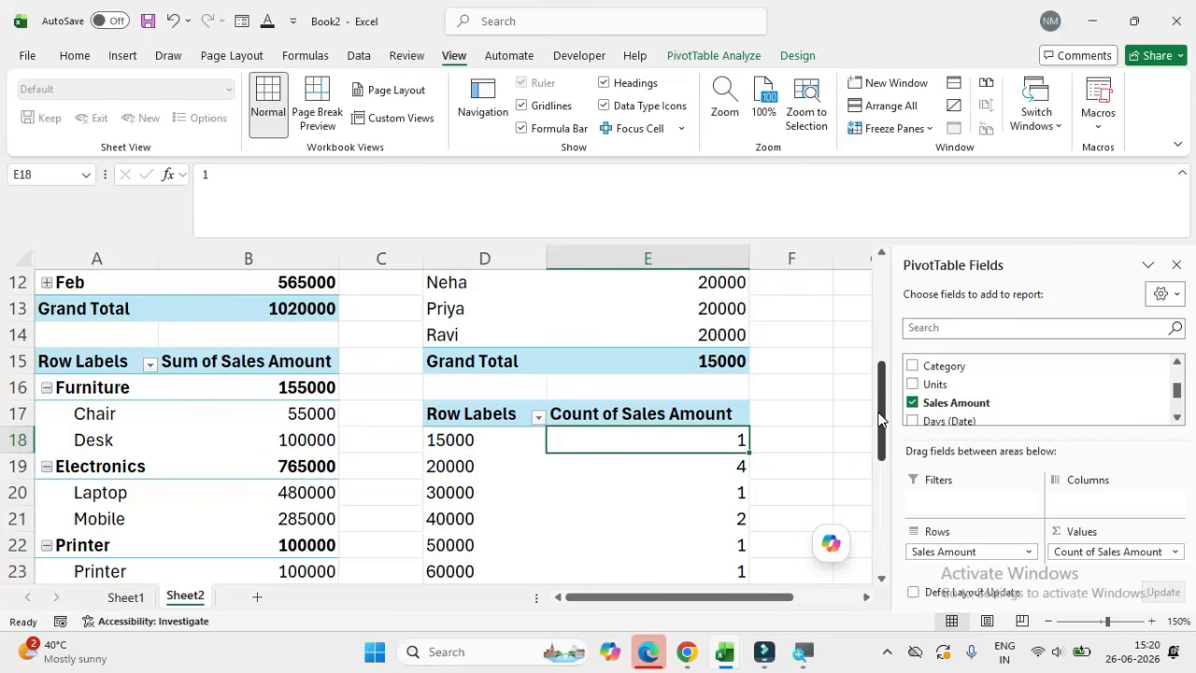
pyautogui.moveTo(879, 418); pyautogui.dragTo(880, 453)
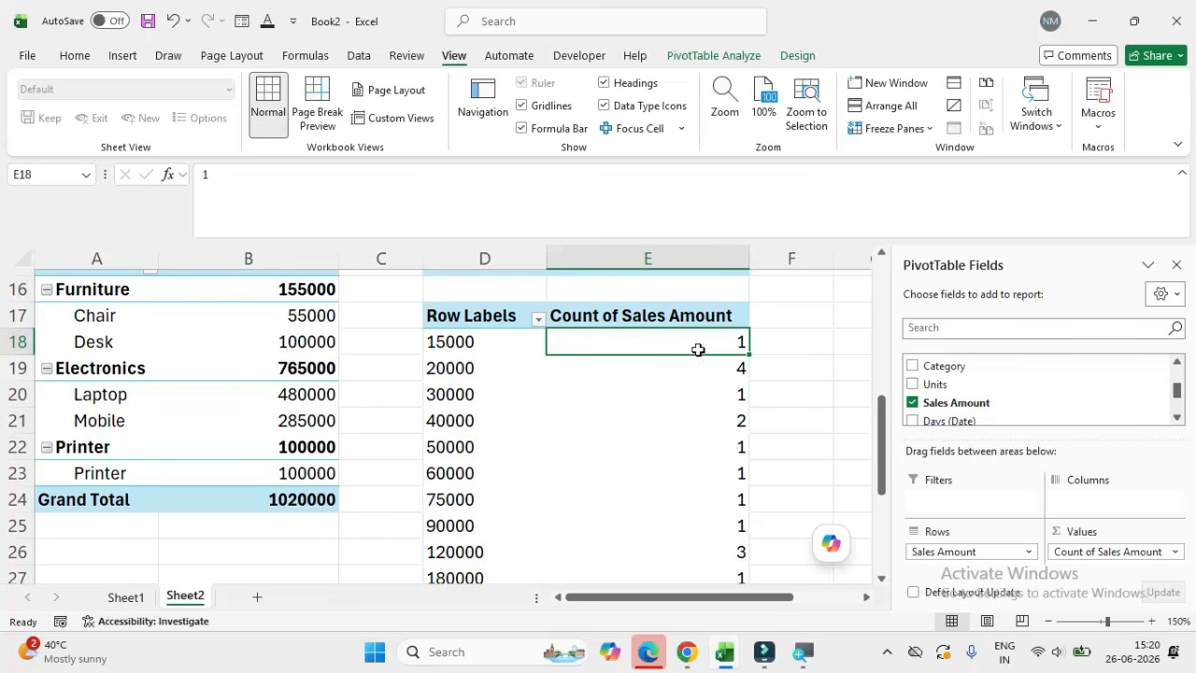
pyautogui.moveTo(698, 349)
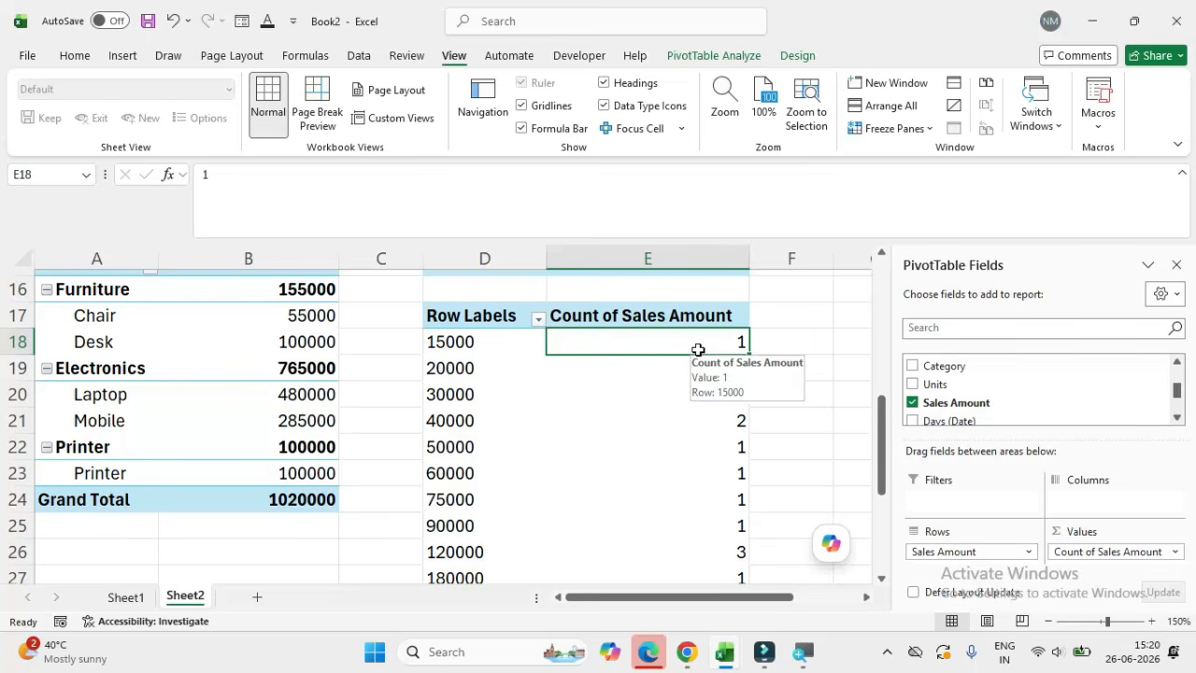
# Step: Group the Sales Amount row labels of the pivot table at D17 into ranges of 50000
pyautogui.click(439, 352)
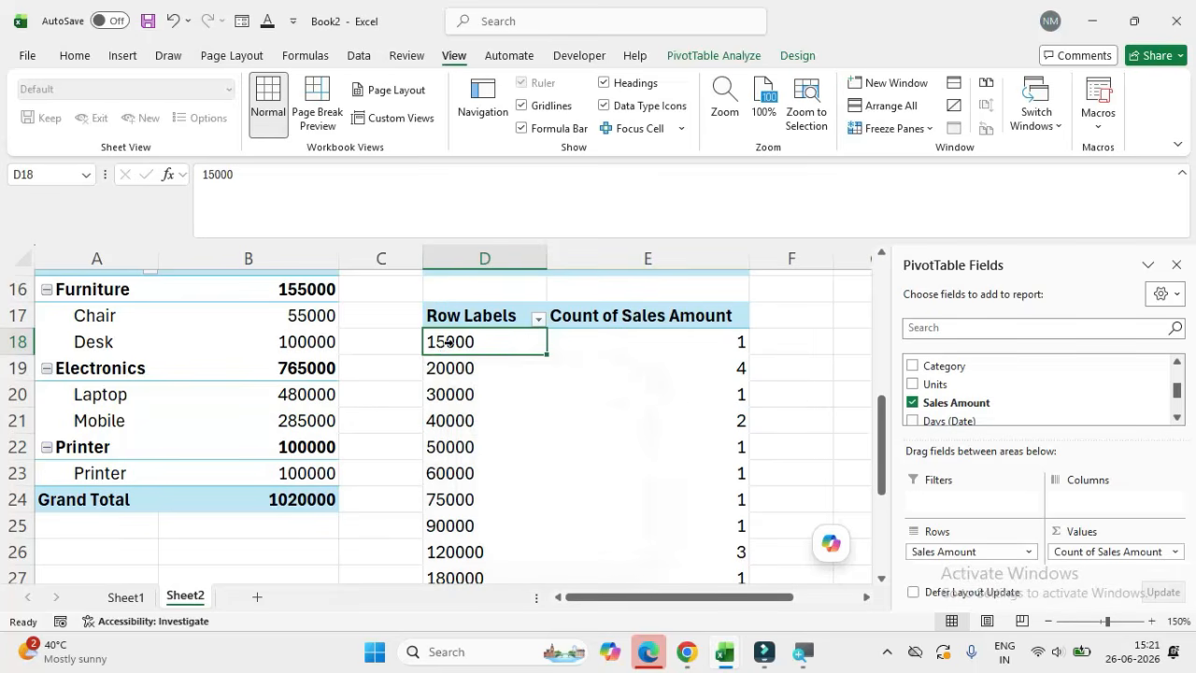
pyautogui.moveTo(448, 342); pyautogui.dragTo(439, 446)
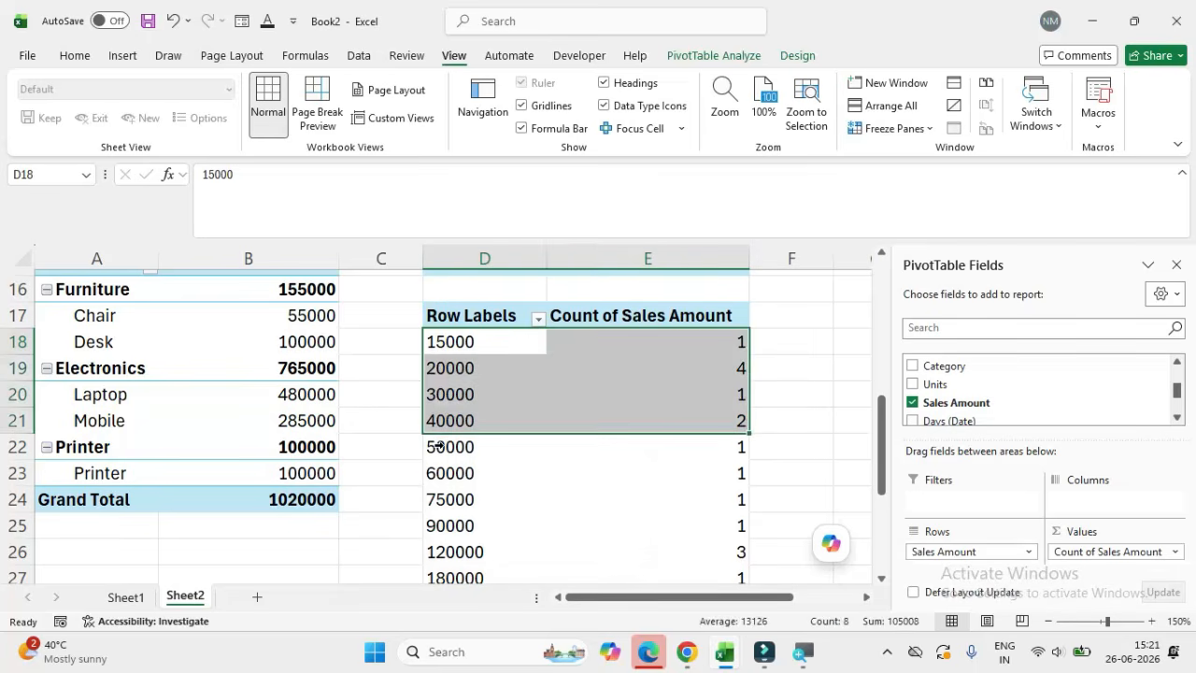
pyautogui.click(451, 346)
pyautogui.click(472, 338)
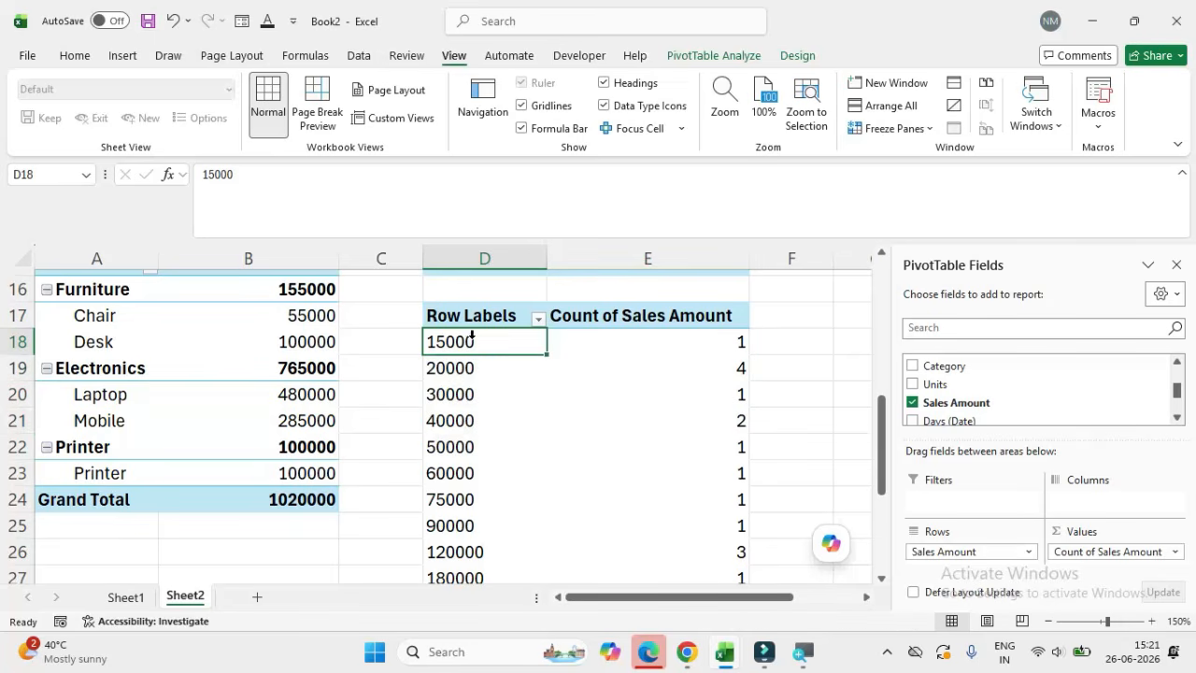
pyautogui.rightClick(472, 338)
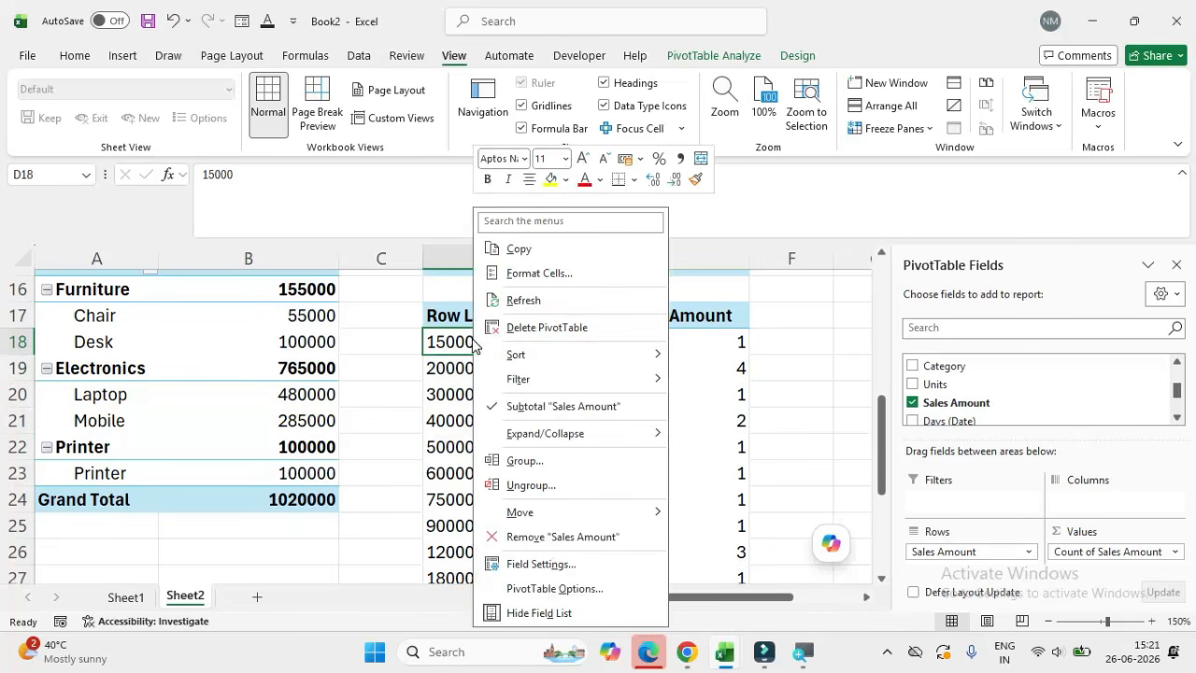
pyautogui.click(524, 461)
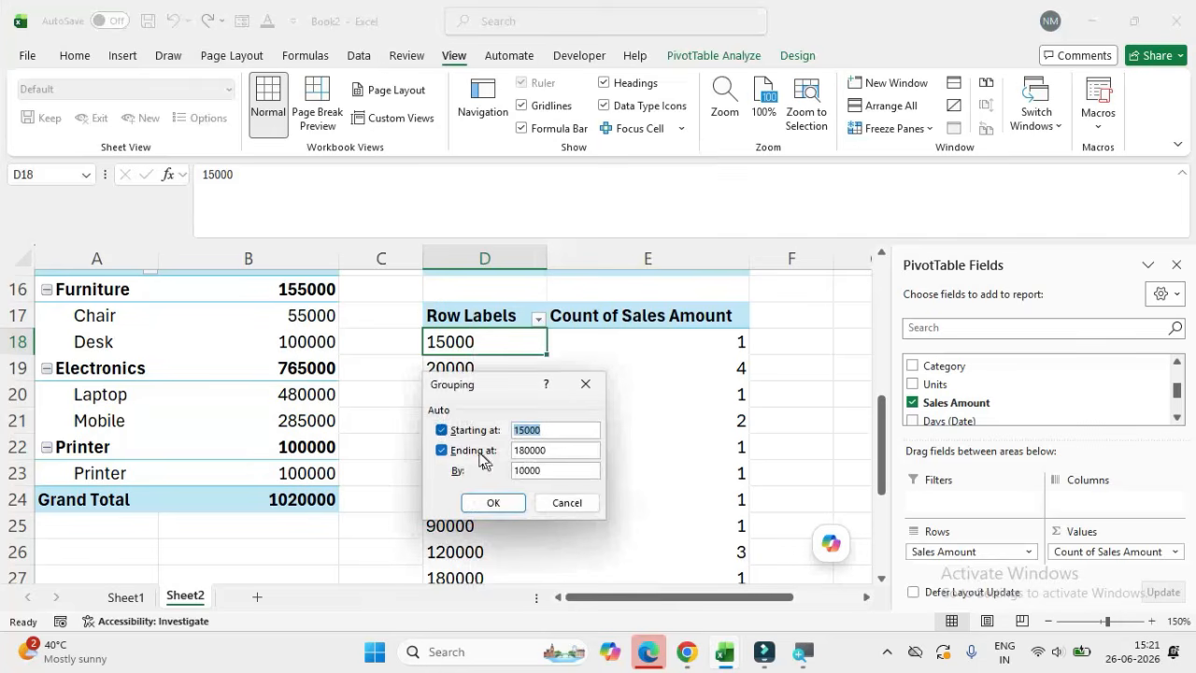
pyautogui.click(557, 430)
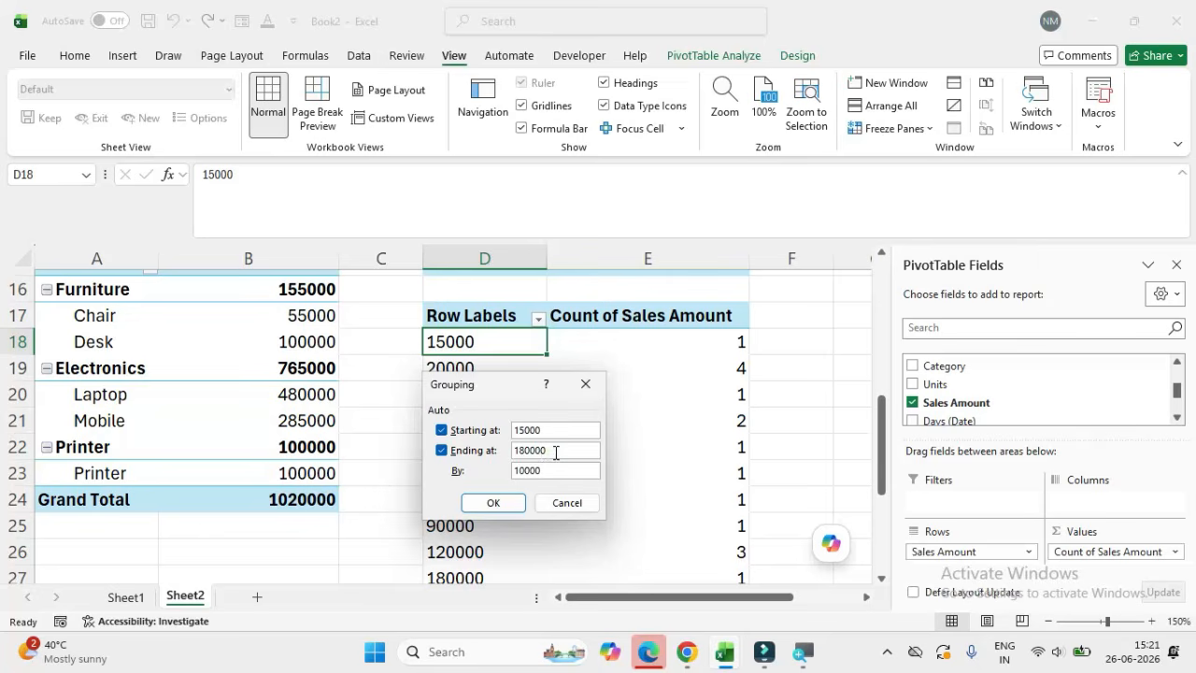
pyautogui.doubleClick(537, 470)
pyautogui.write('50000')
pyautogui.click(496, 502)
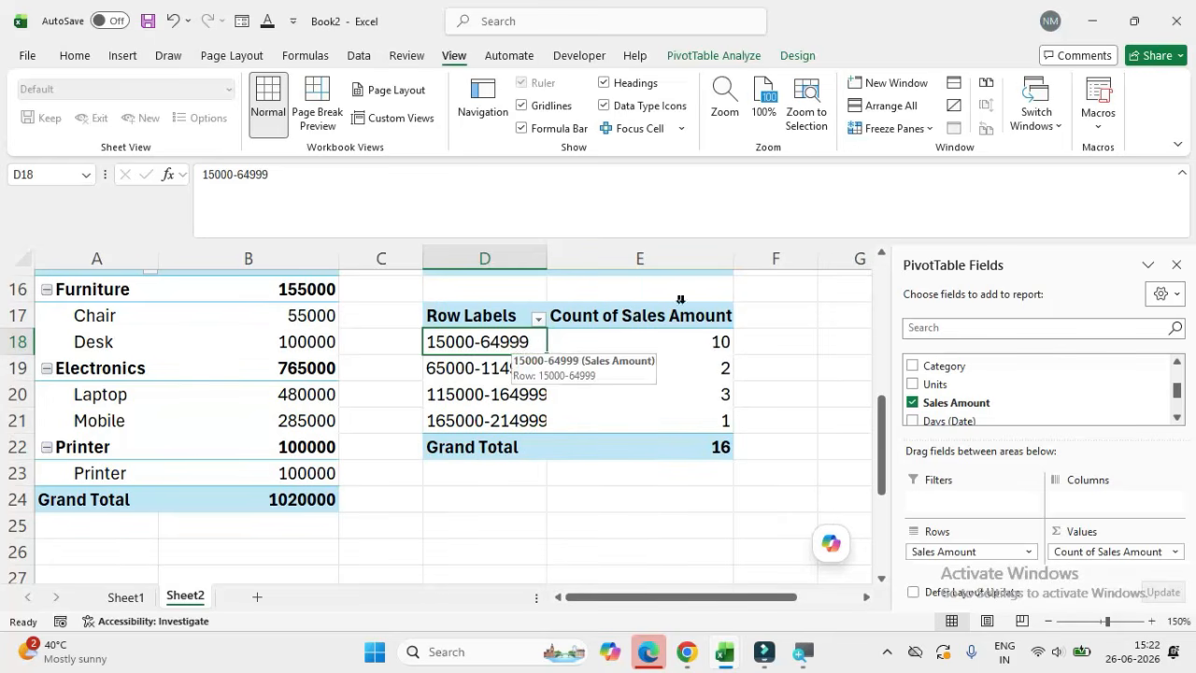
# Step: Examine the grouped Sales Amount ranges and their counts in the pivot table at D17, focusing on the first range
pyautogui.click(651, 335)
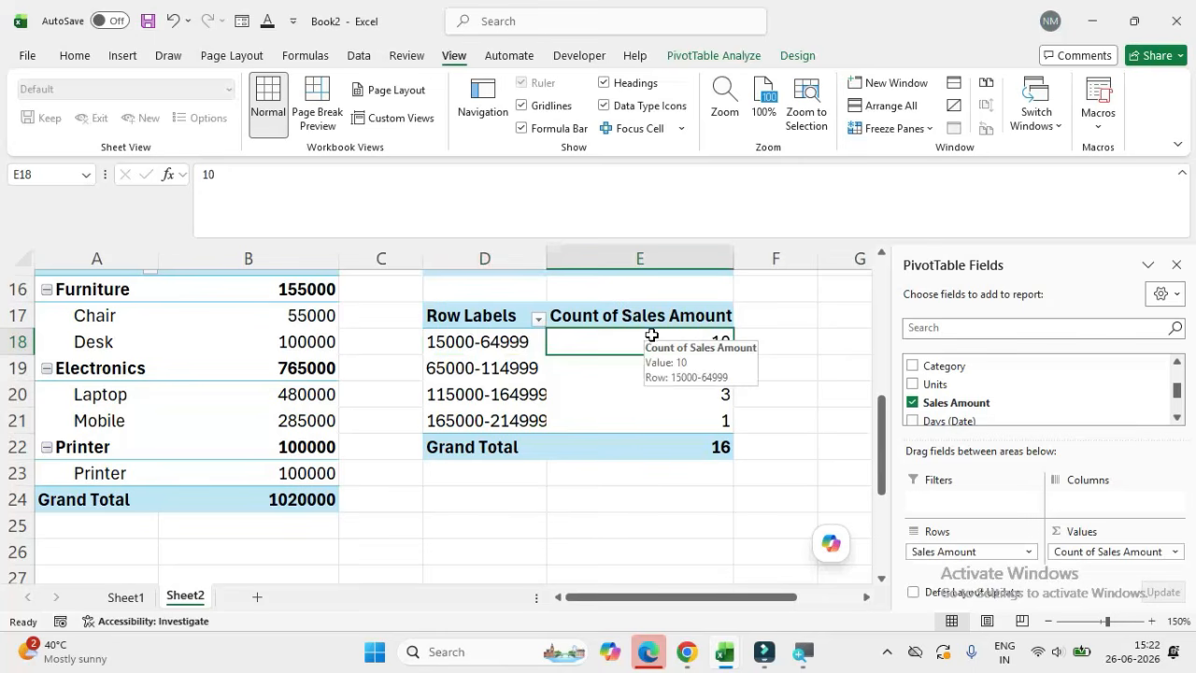
pyautogui.keyDown('shift'); pyautogui.click(431, 370); pyautogui.keyUp('shift')
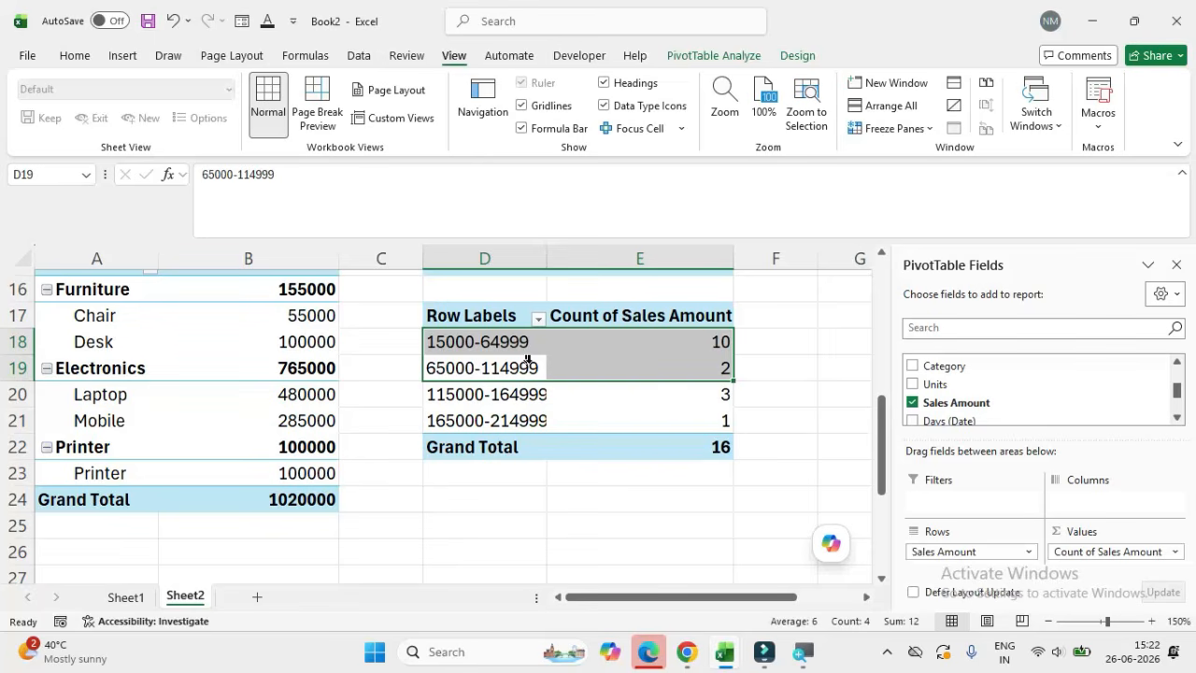
pyautogui.click(734, 378)
pyautogui.click(460, 343)
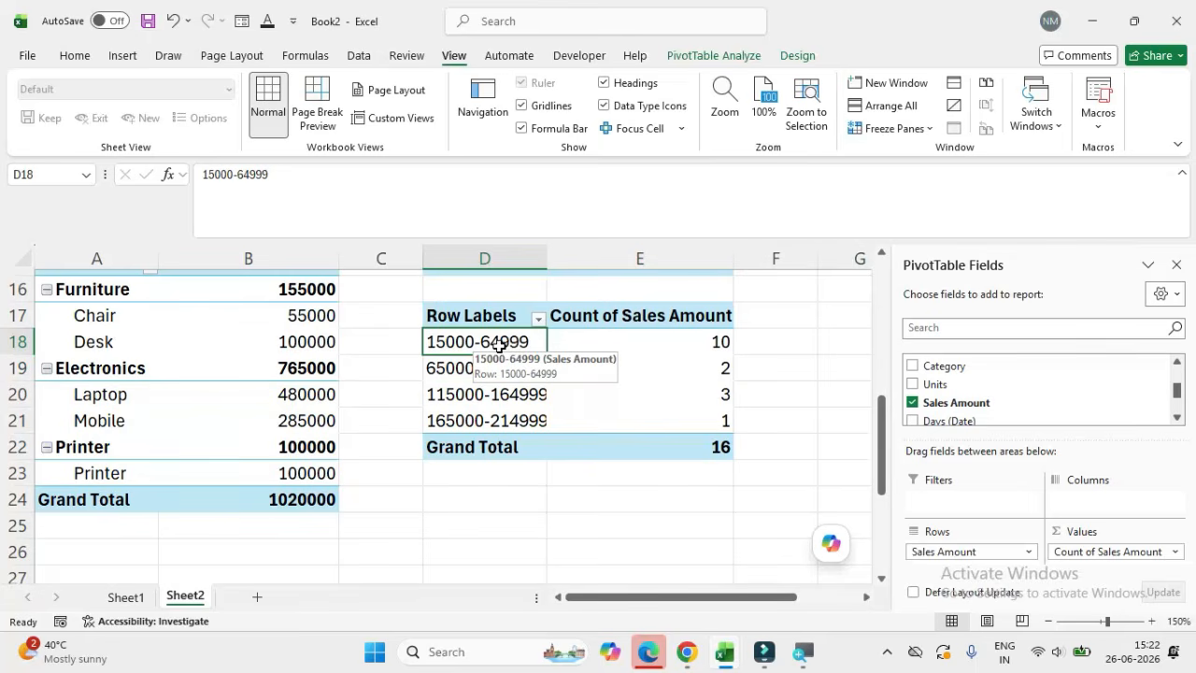
pyautogui.click(682, 338)
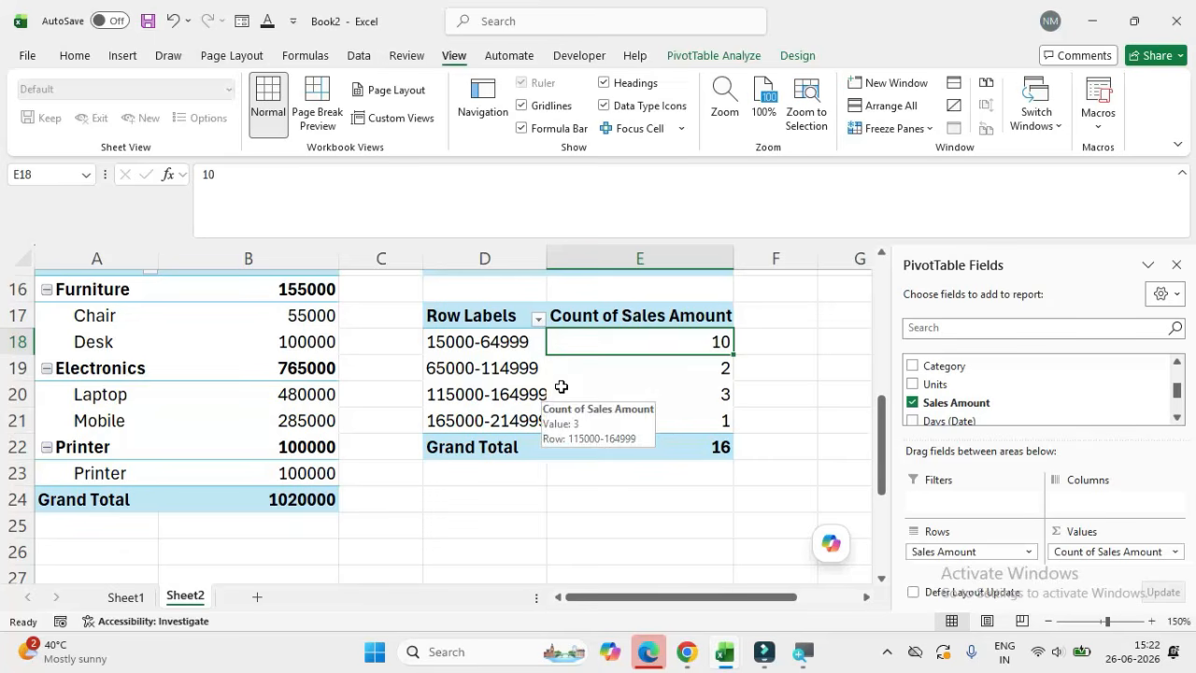
pyautogui.click(477, 343)
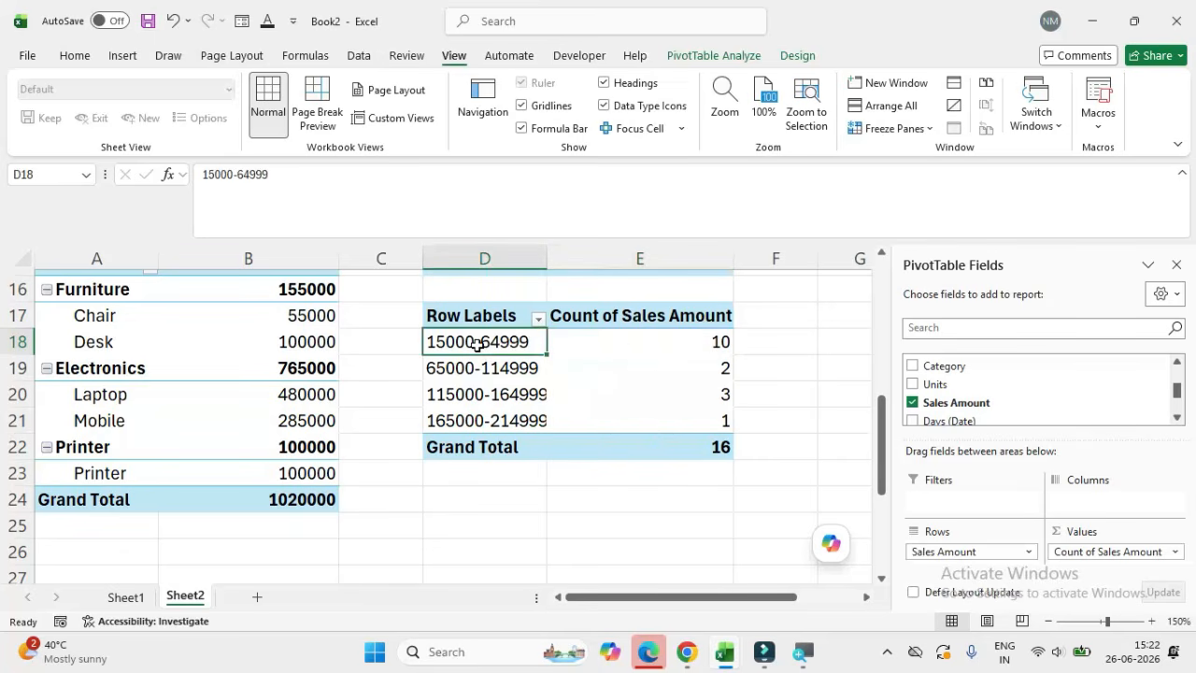
pyautogui.click(593, 342)
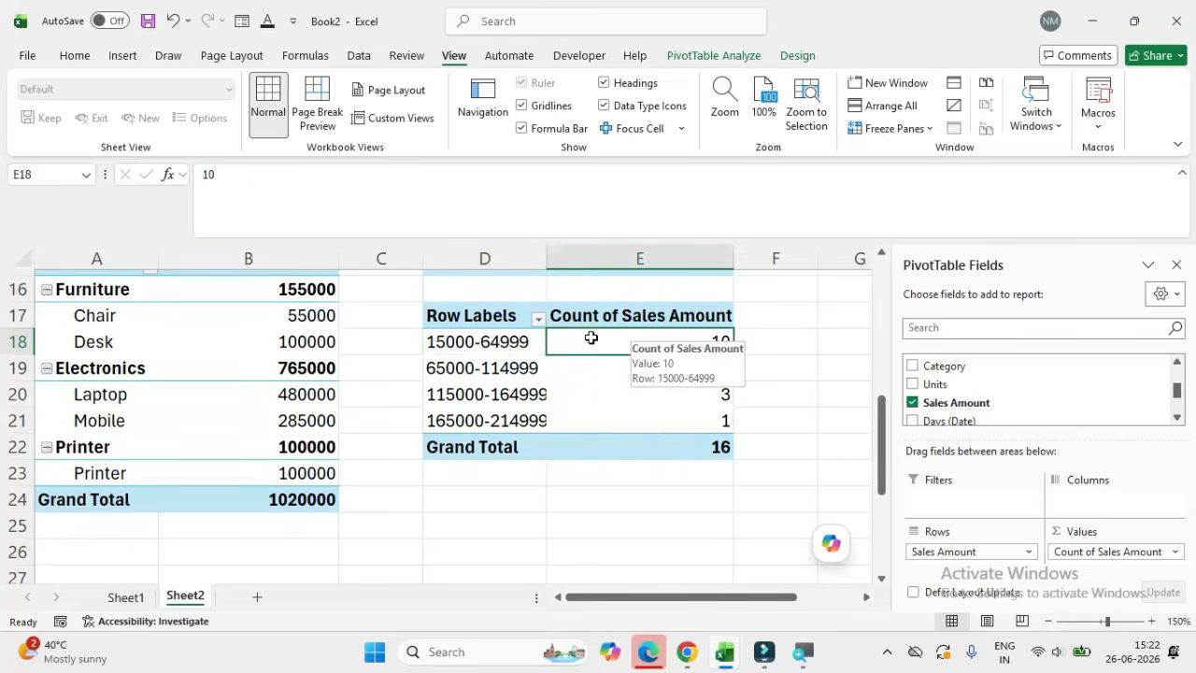
pyautogui.click(504, 342)
pyautogui.press('Right')
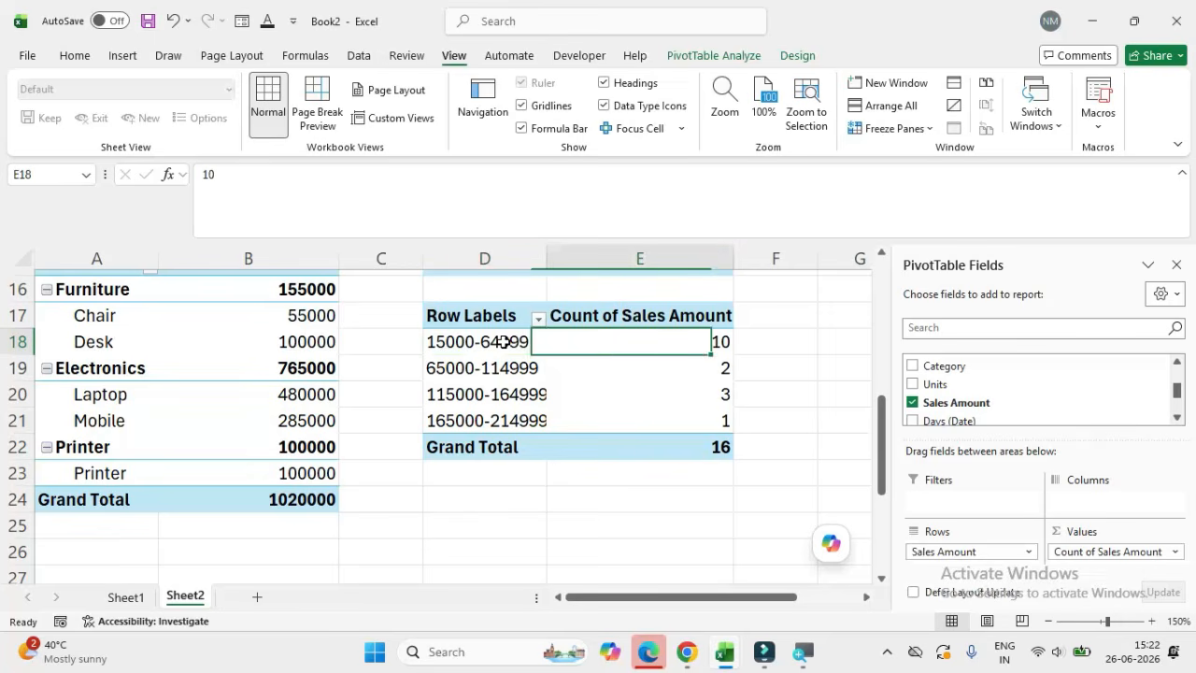
pyautogui.click(505, 342)
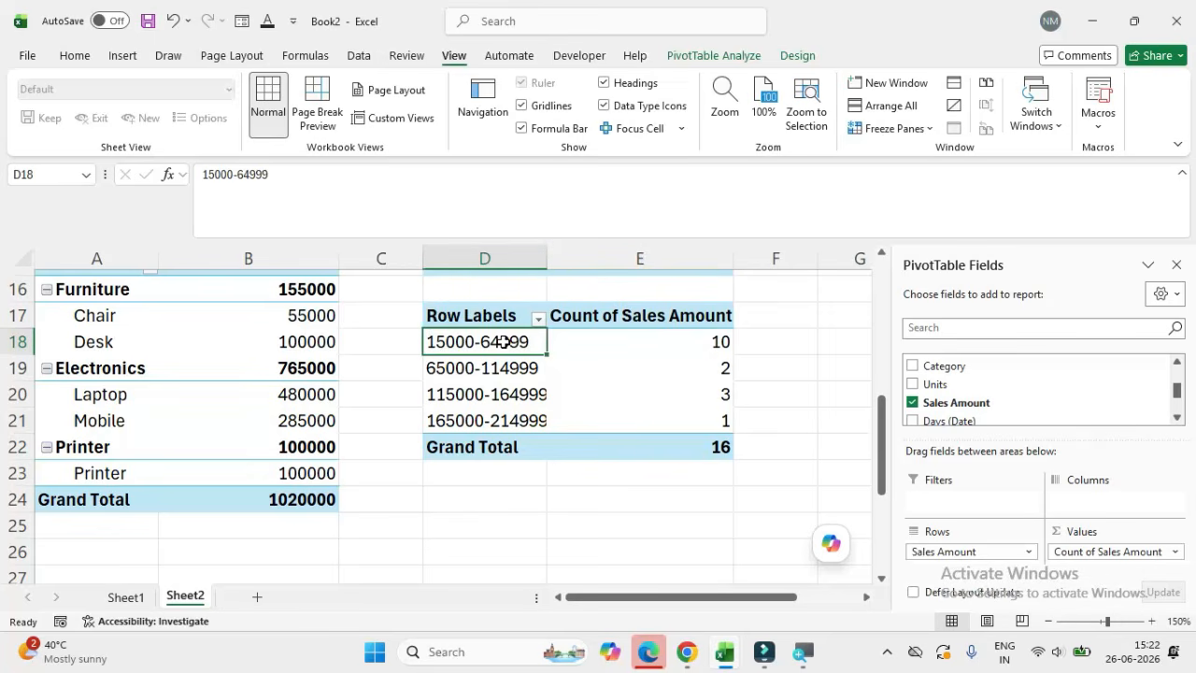
pyautogui.press('Right')
pyautogui.click(505, 342)
# Step: Compare the products and sales amounts in the Sheet1 source data with the grouped ranges in the Sheet2 pivot table at D17
pyautogui.click(127, 596)
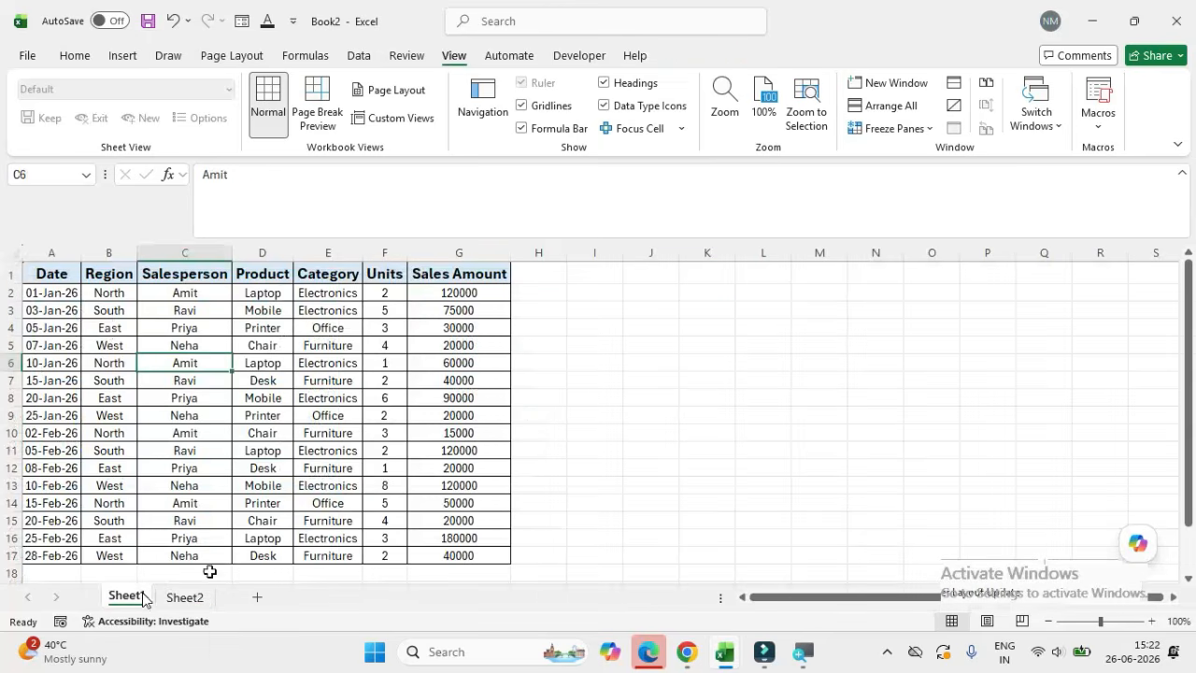
pyautogui.click(444, 469)
pyautogui.click(243, 470)
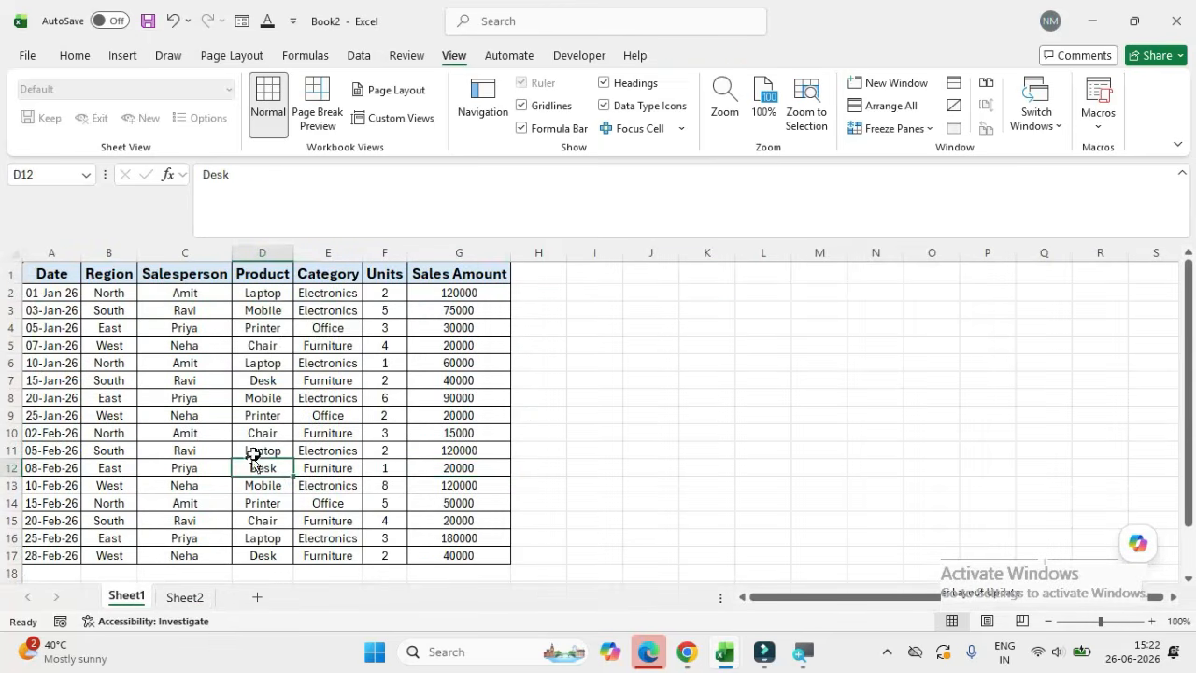
pyautogui.click(259, 435)
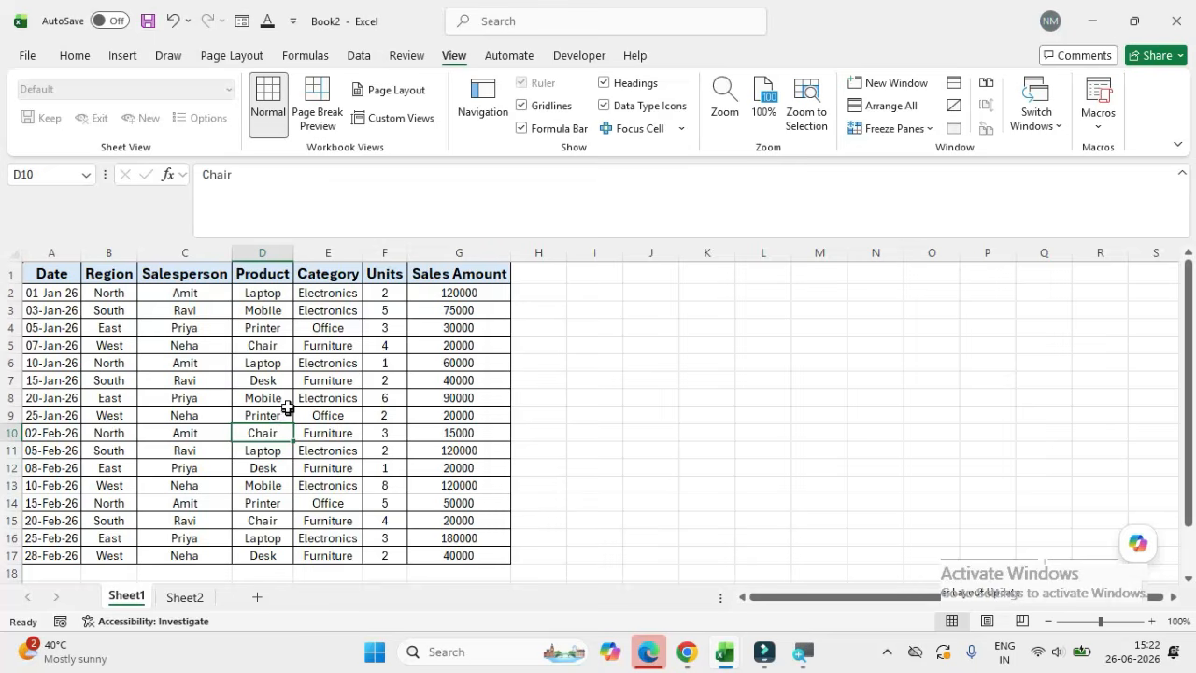
pyautogui.click(276, 382)
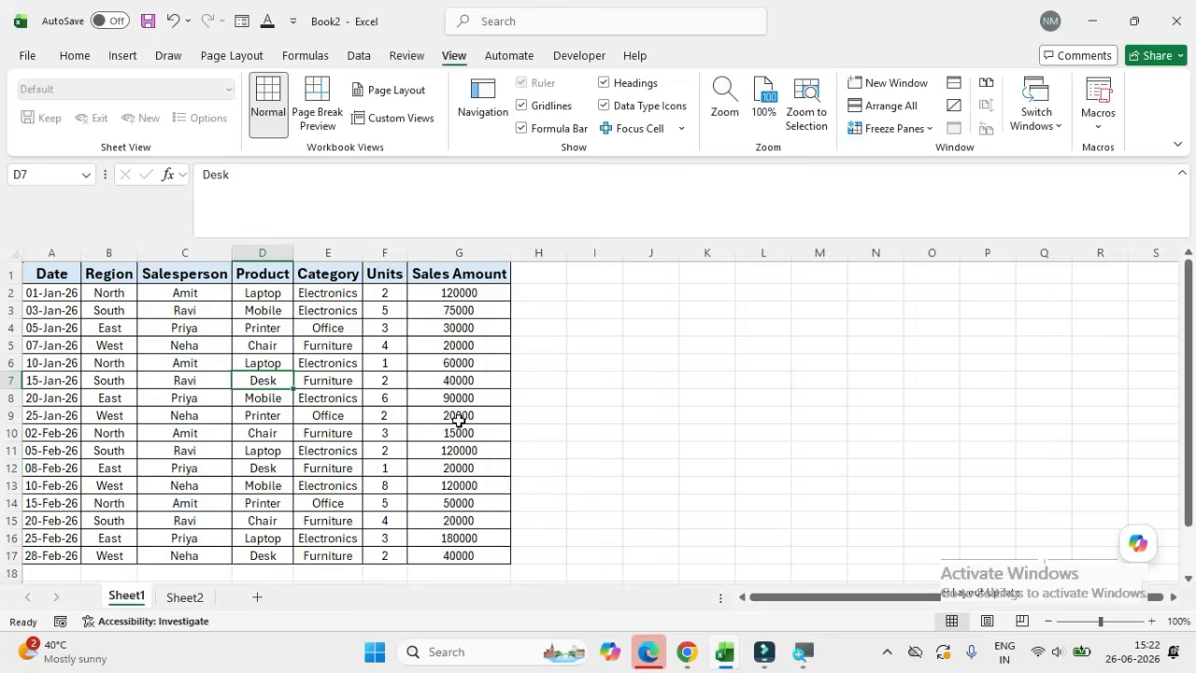
pyautogui.click(462, 363)
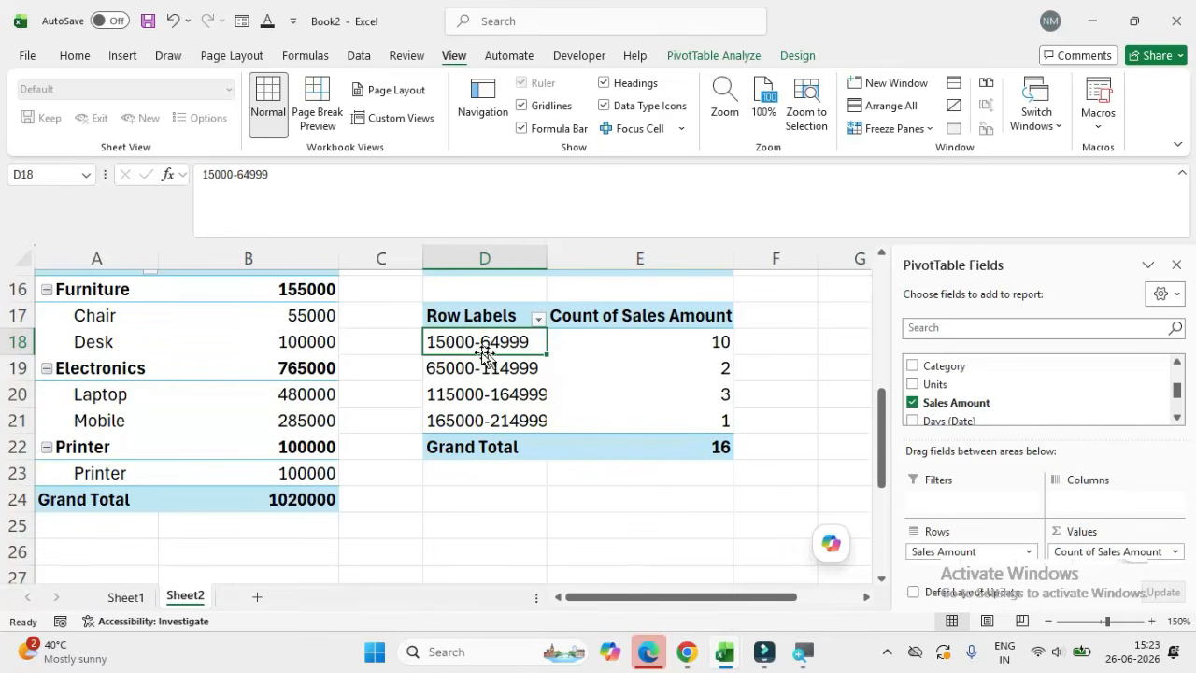
pyautogui.click(138, 599)
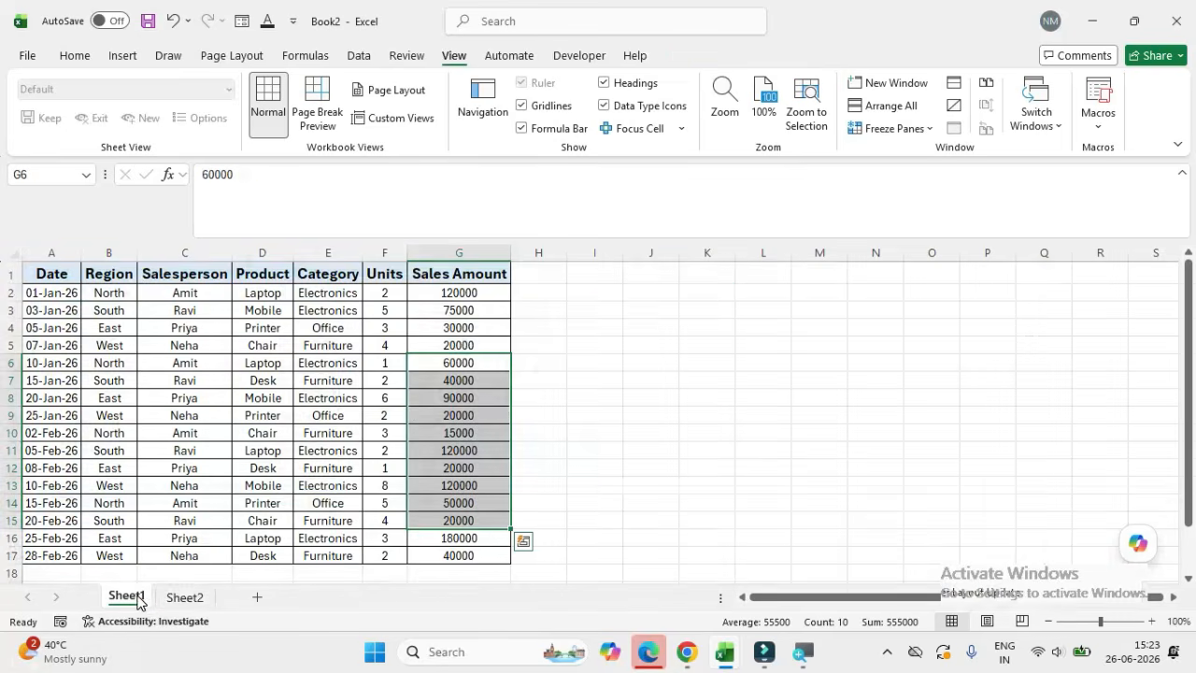
pyautogui.click(277, 367)
pyautogui.click(265, 307)
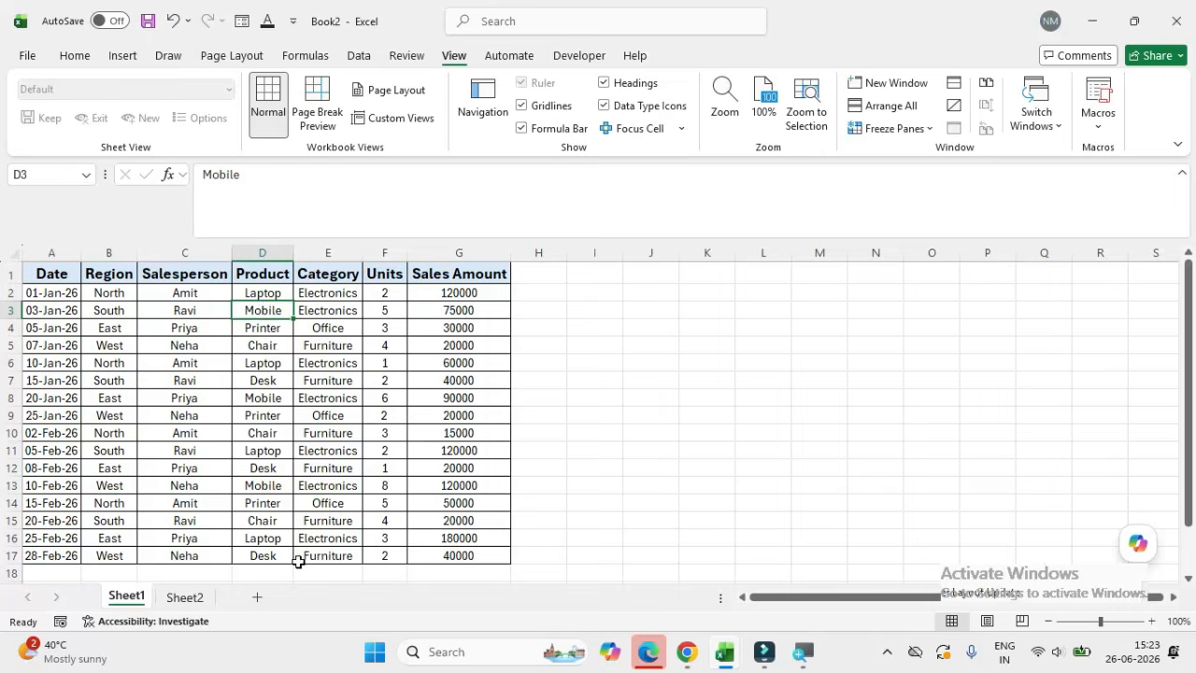
pyautogui.click(186, 598)
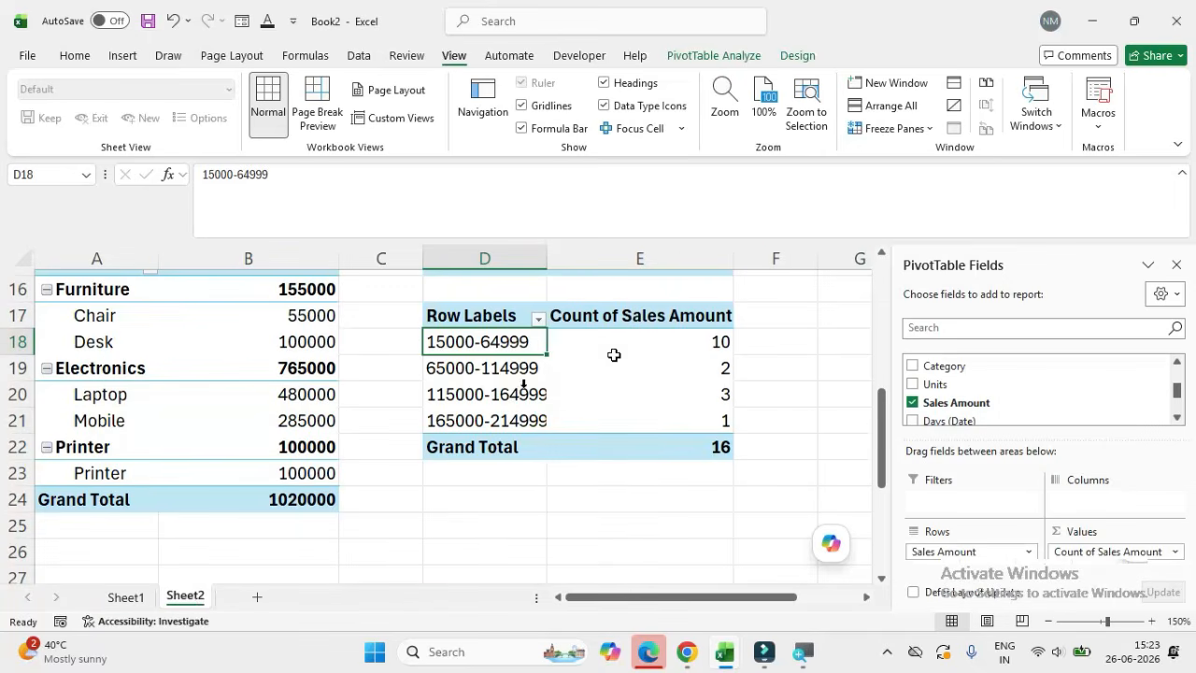
pyautogui.moveTo(489, 329); pyautogui.dragTo(589, 422)
# Step: Filter the salesperson pivot table at D10 to the top 3 items by Min of Sales Amount
pyautogui.moveTo(454, 400); pyautogui.dragTo(462, 525)
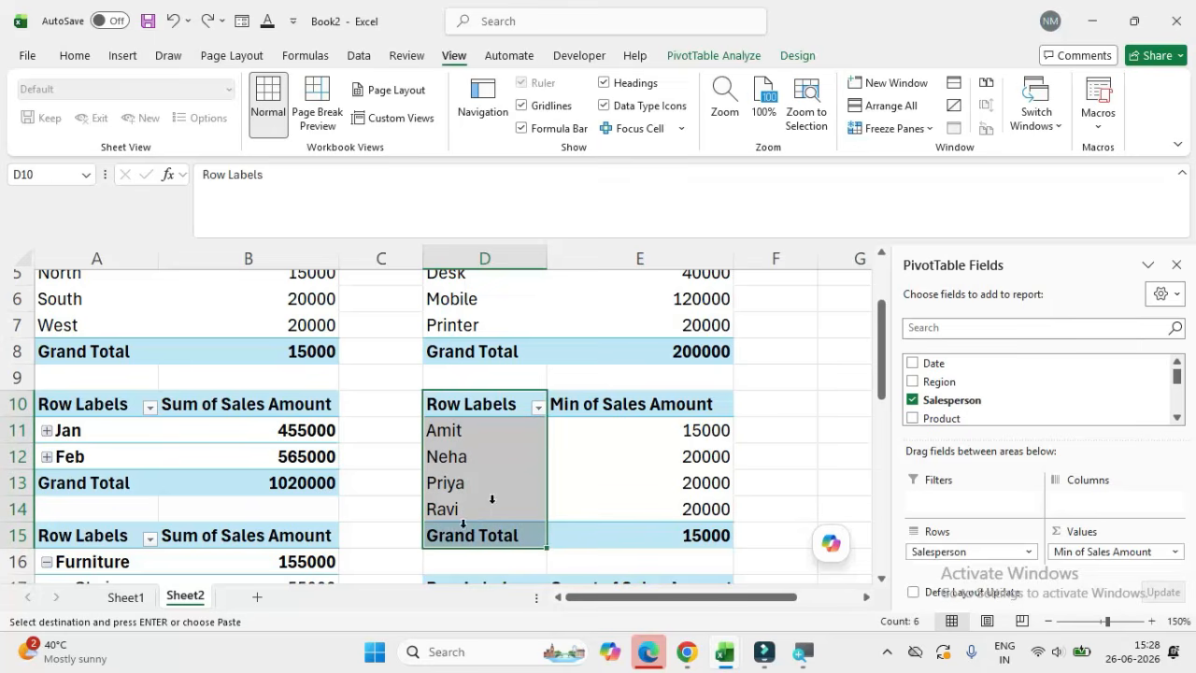
pyautogui.click(538, 408)
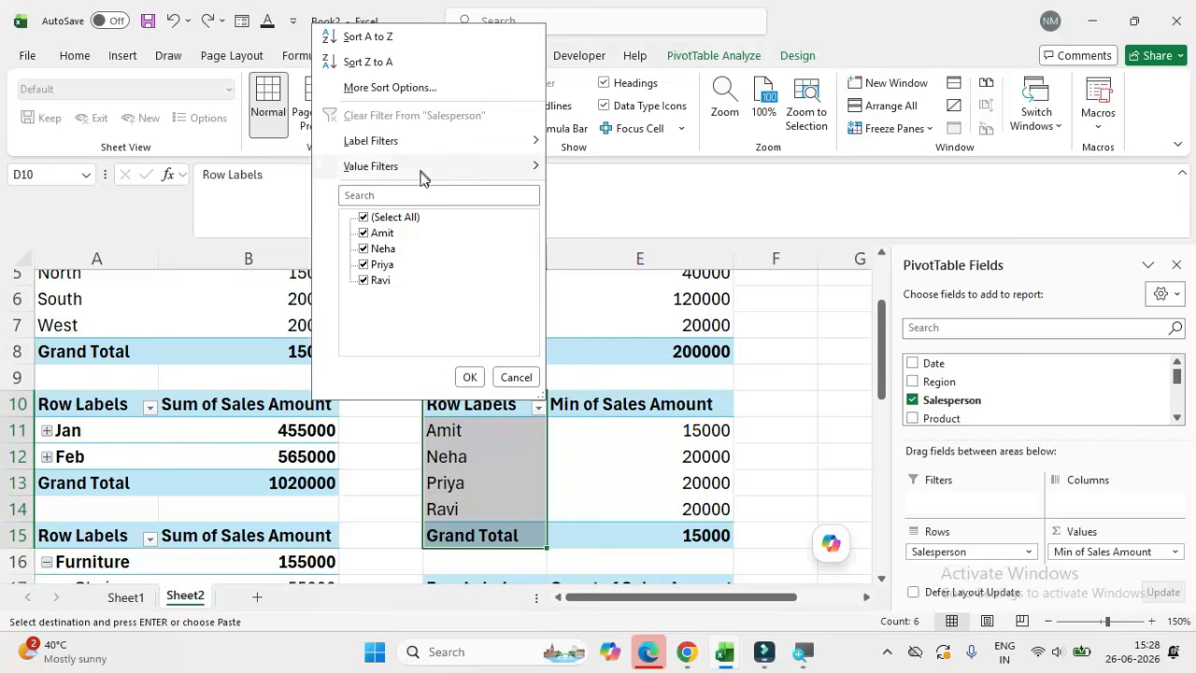
pyautogui.moveTo(421, 178)
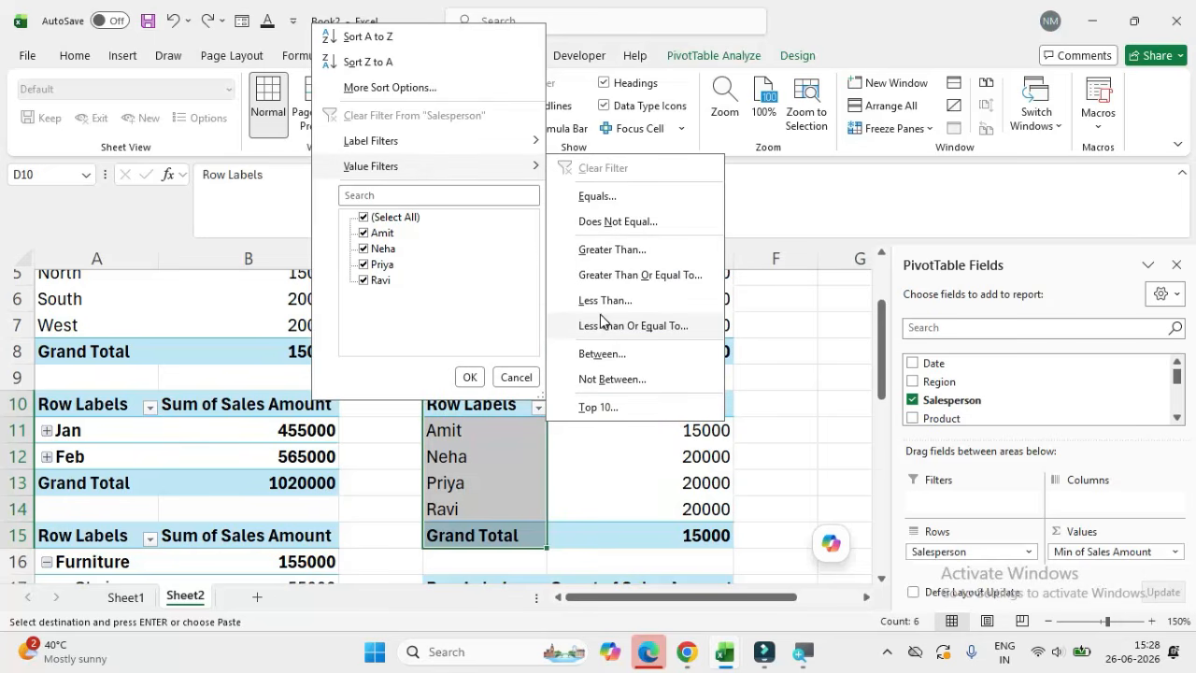
pyautogui.click(598, 406)
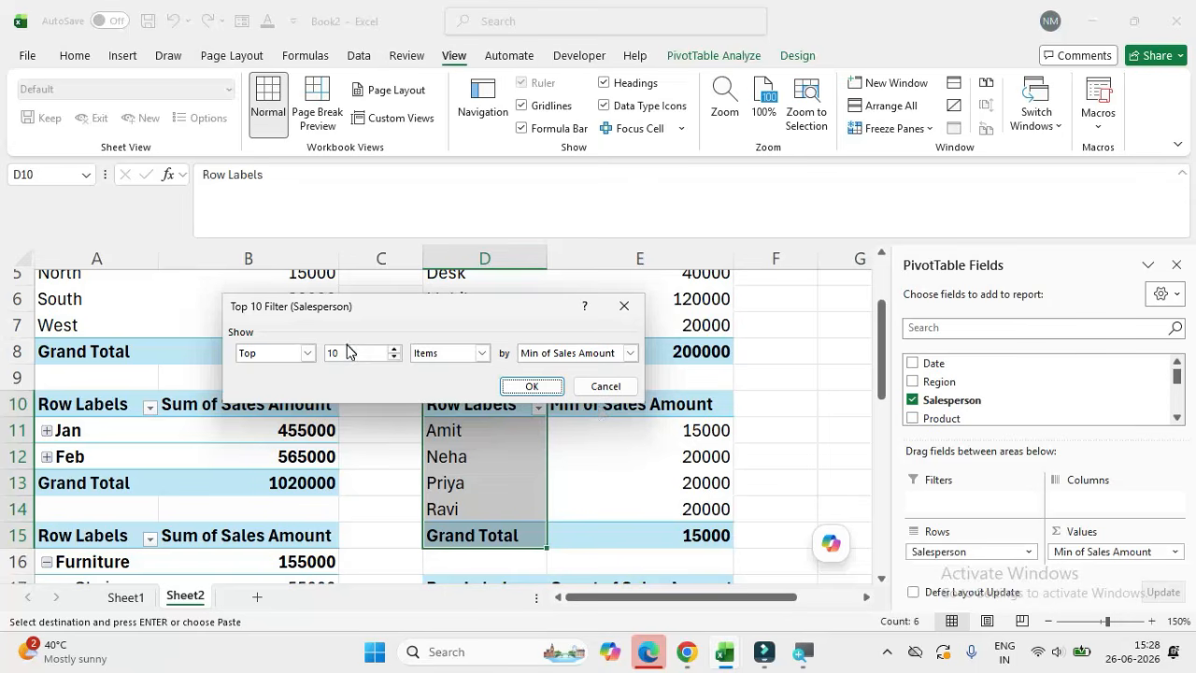
pyautogui.click(532, 386)
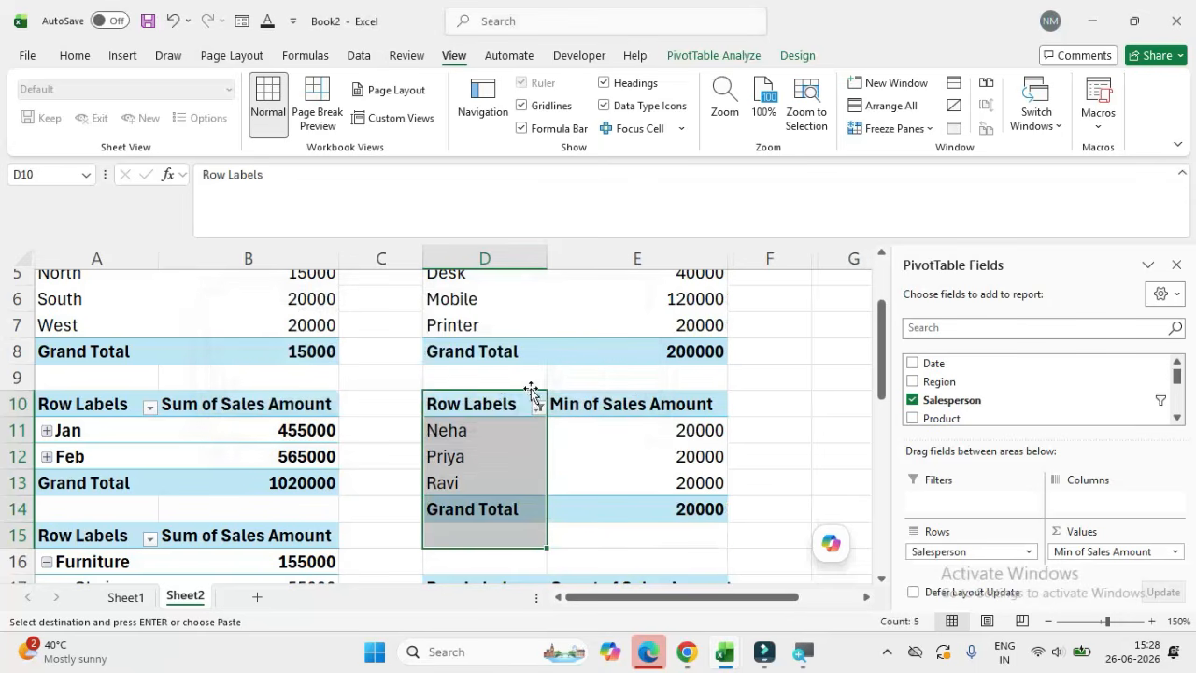
pyautogui.click(481, 435)
pyautogui.moveTo(477, 433); pyautogui.dragTo(465, 489)
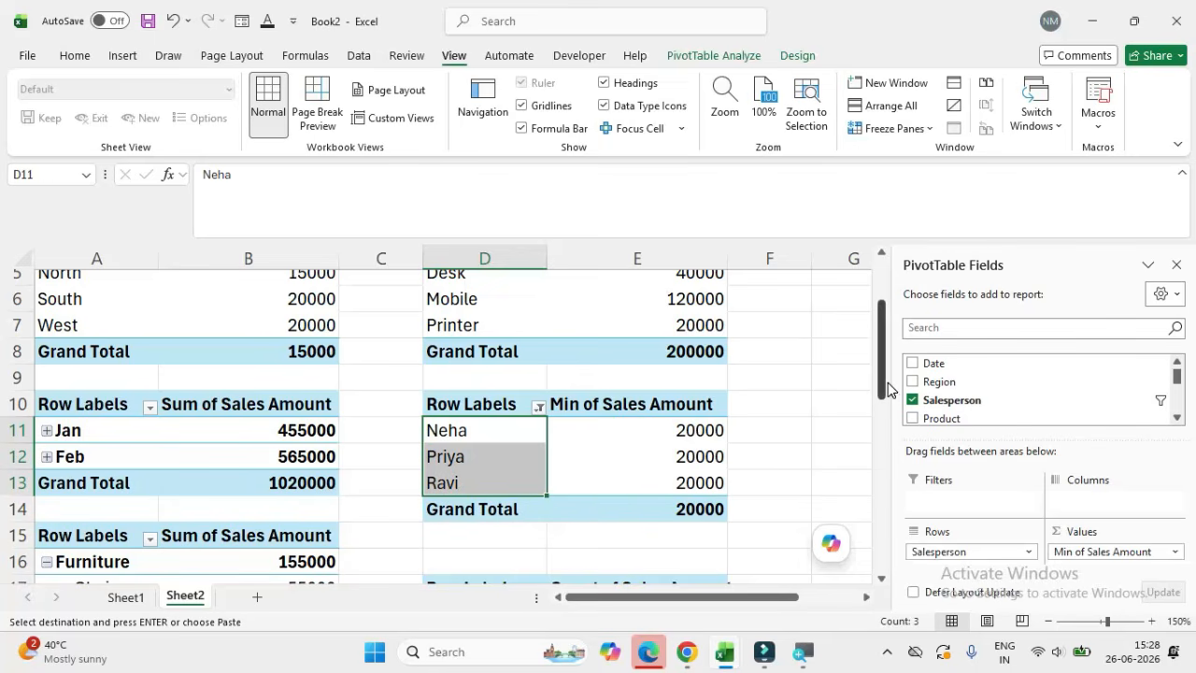
# Step: Insert Region and Category slicers for the pivot table at A3
pyautogui.moveTo(888, 389)
pyautogui.mouseDown()
pyautogui.moveTo(881, 481)
pyautogui.moveTo(878, 393)
pyautogui.mouseUp()
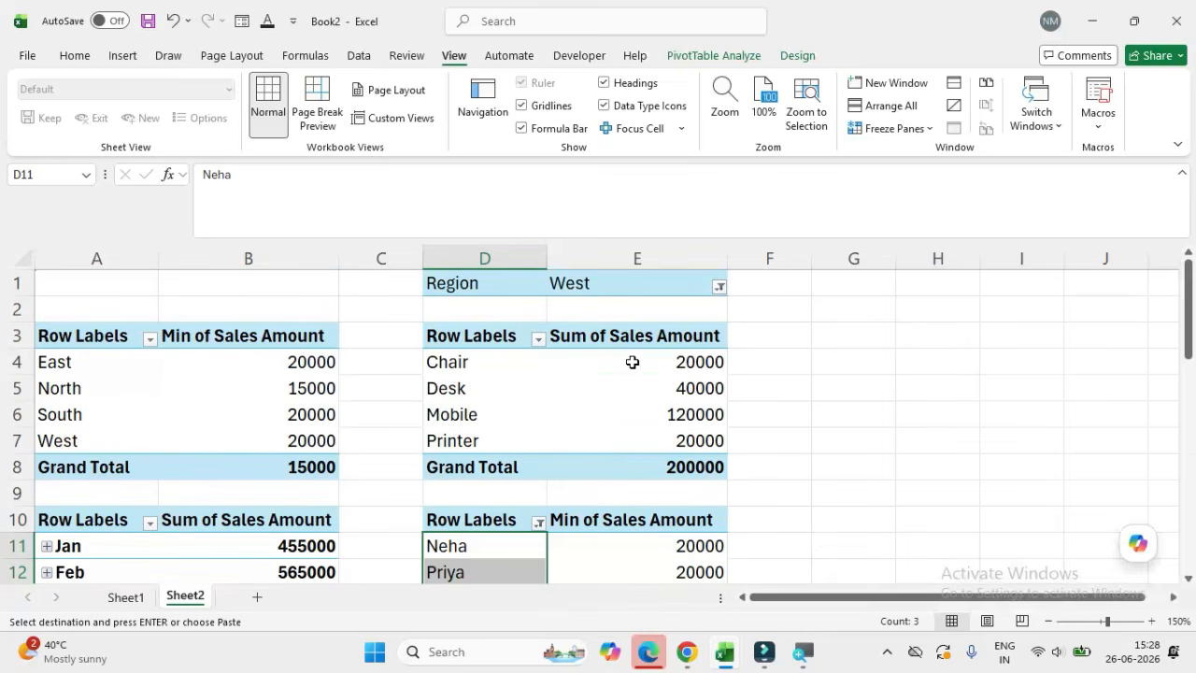
pyautogui.click(632, 362)
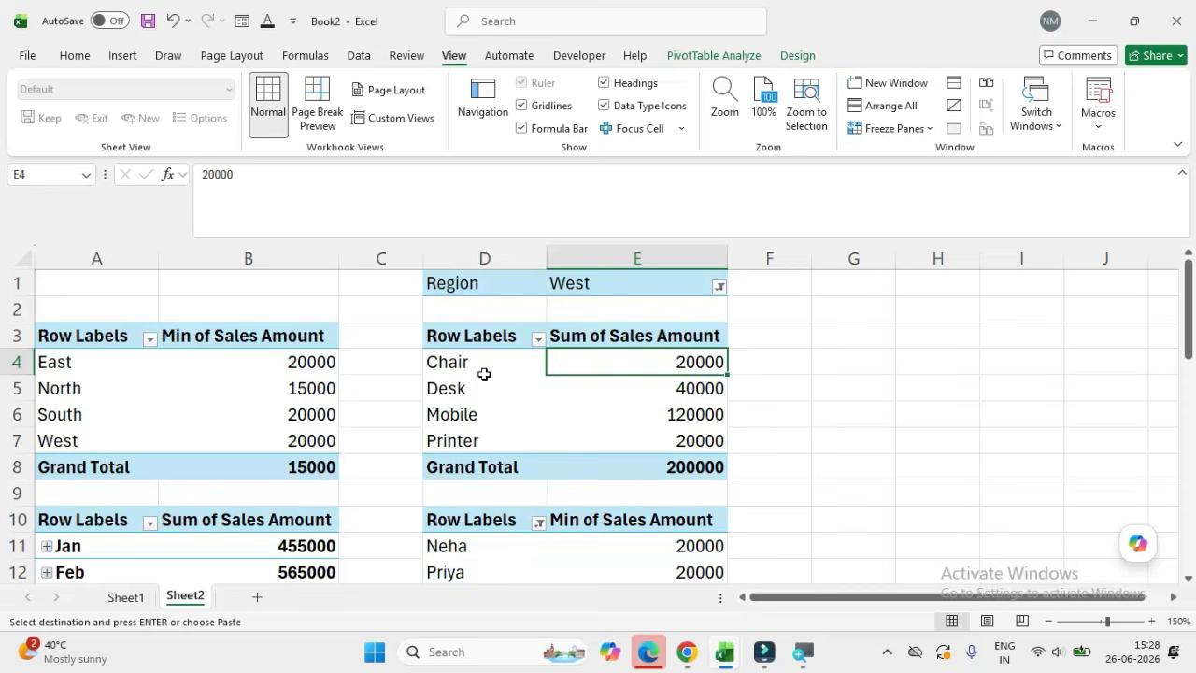
pyautogui.click(489, 337)
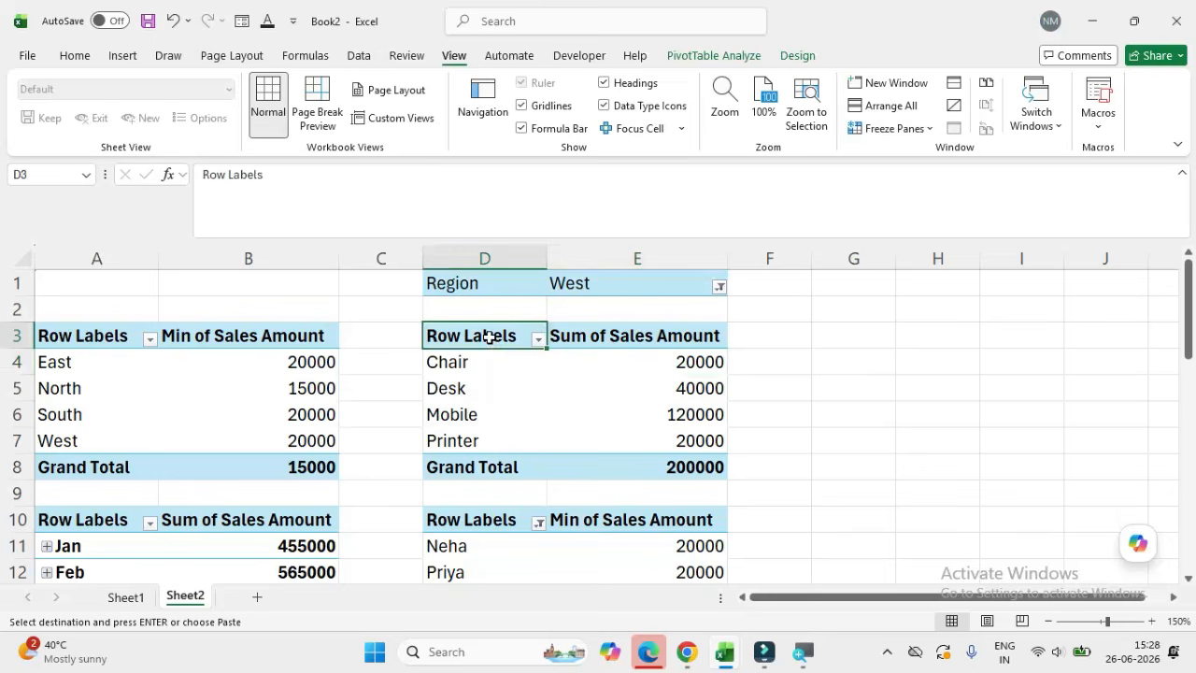
pyautogui.click(134, 333)
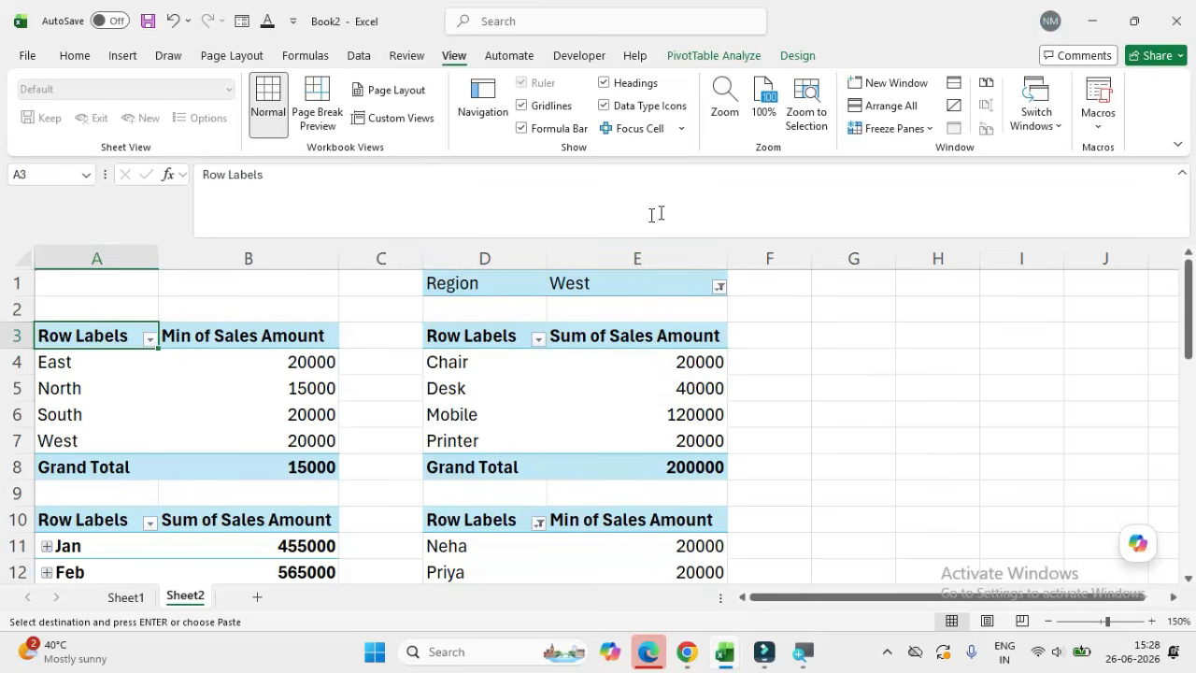
pyautogui.click(122, 56)
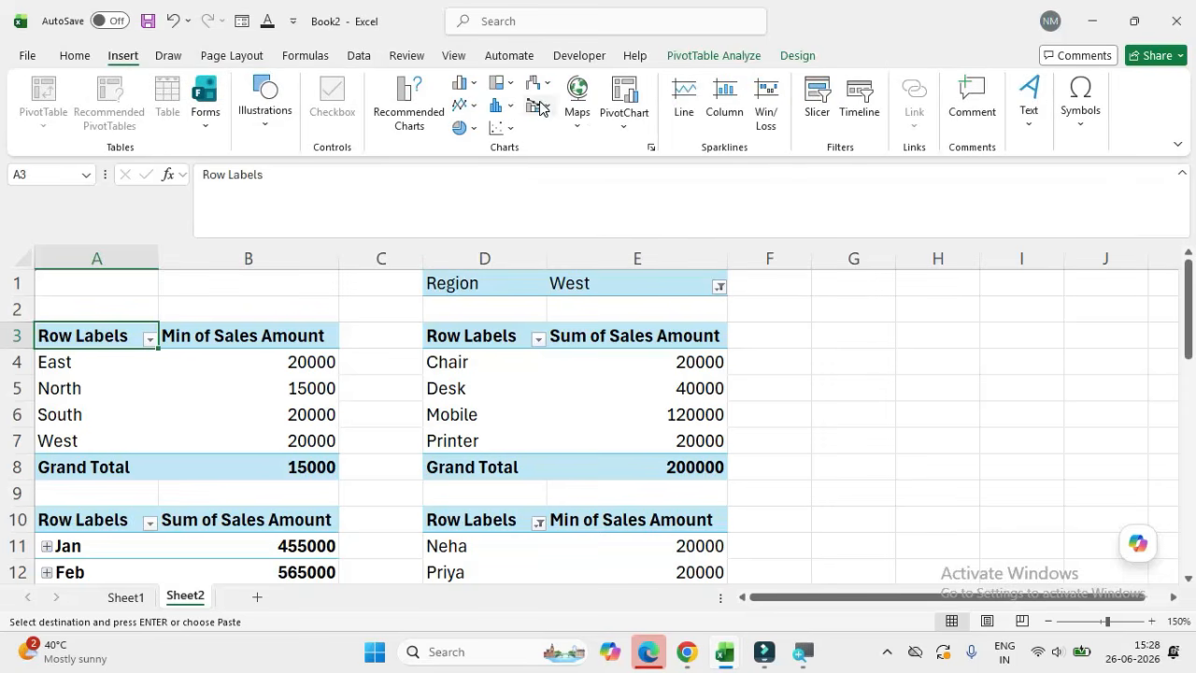
pyautogui.click(814, 108)
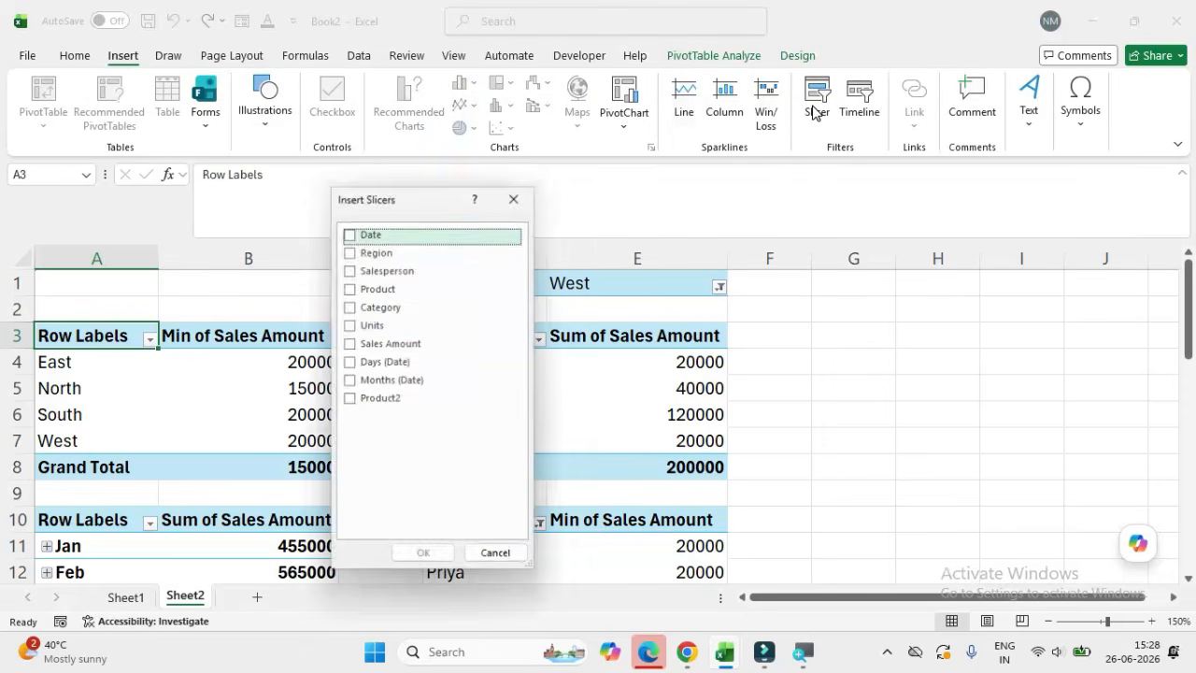
pyautogui.click(352, 252)
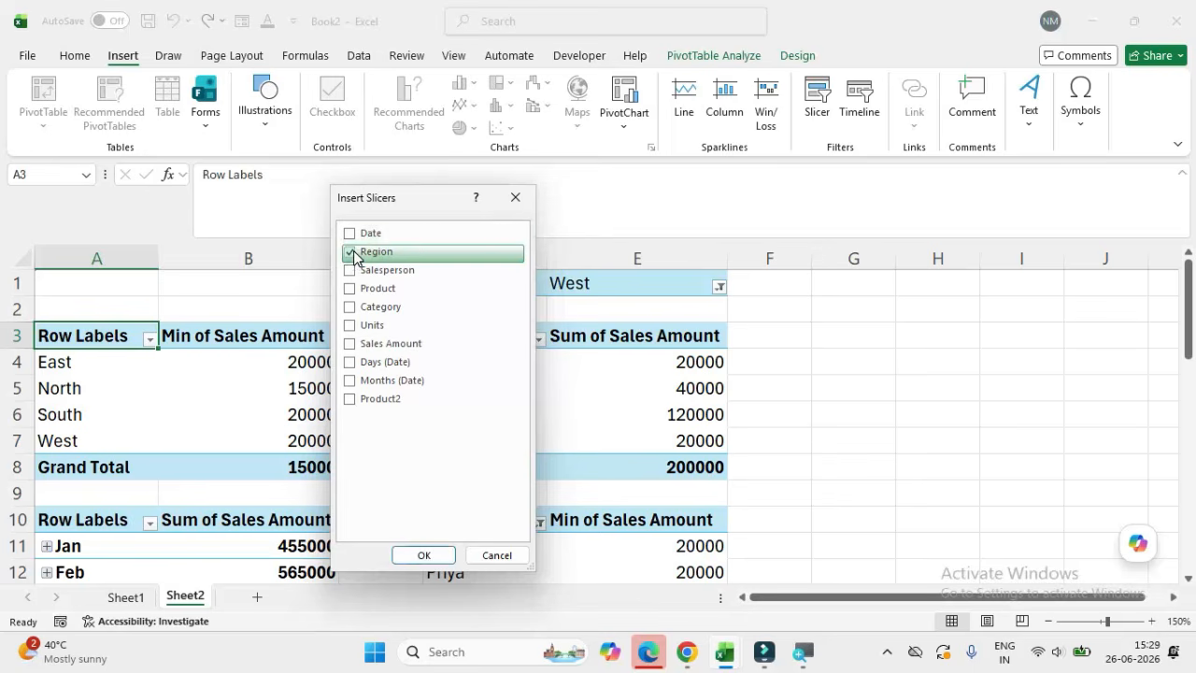
pyautogui.click(350, 311)
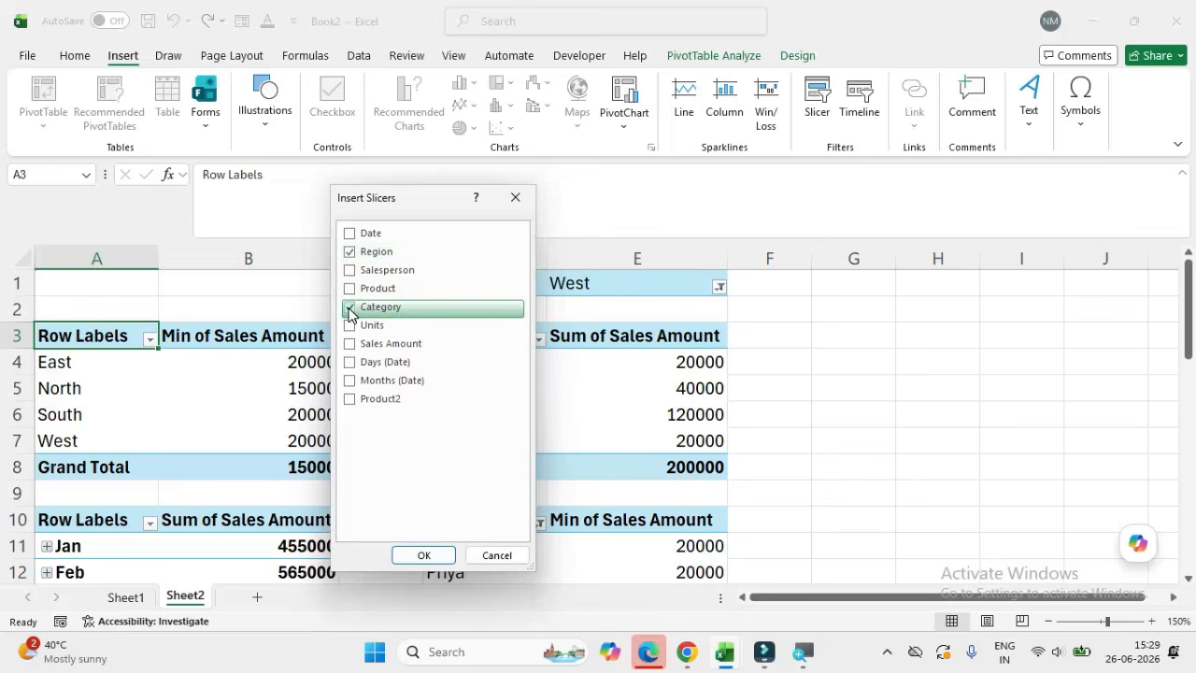
pyautogui.click(434, 553)
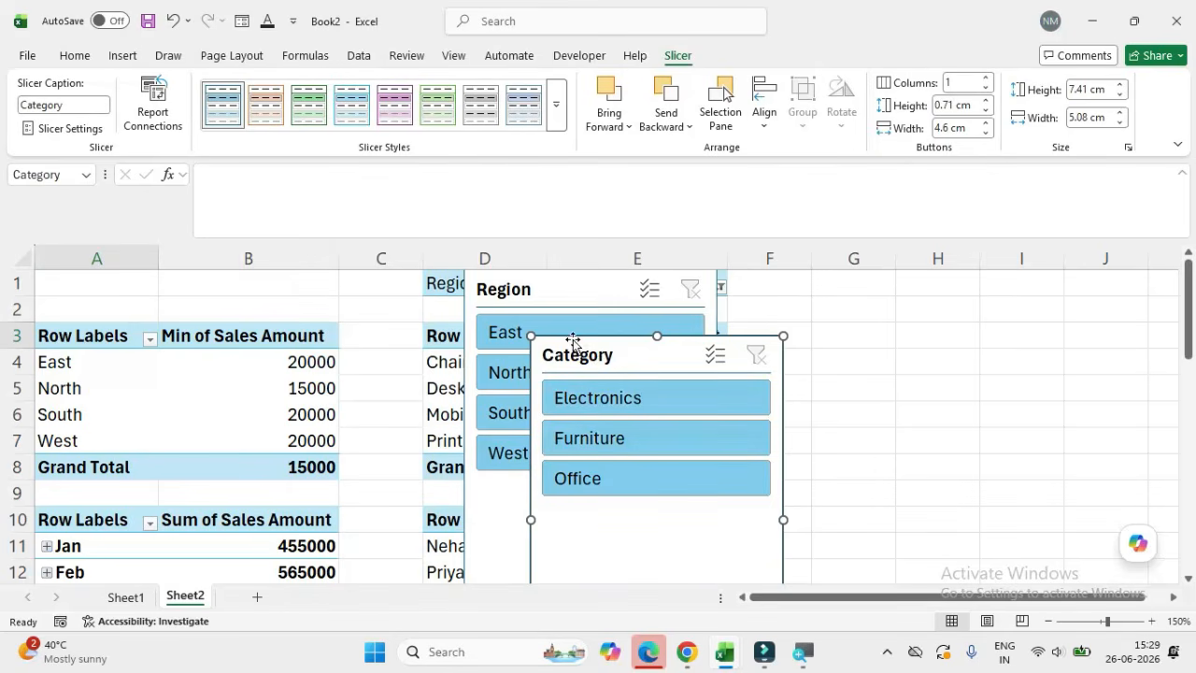
# Step: Move the Region and Category slicers off the pivot tables into the empty area from column F onwards
pyautogui.moveTo(578, 355); pyautogui.dragTo(793, 357)
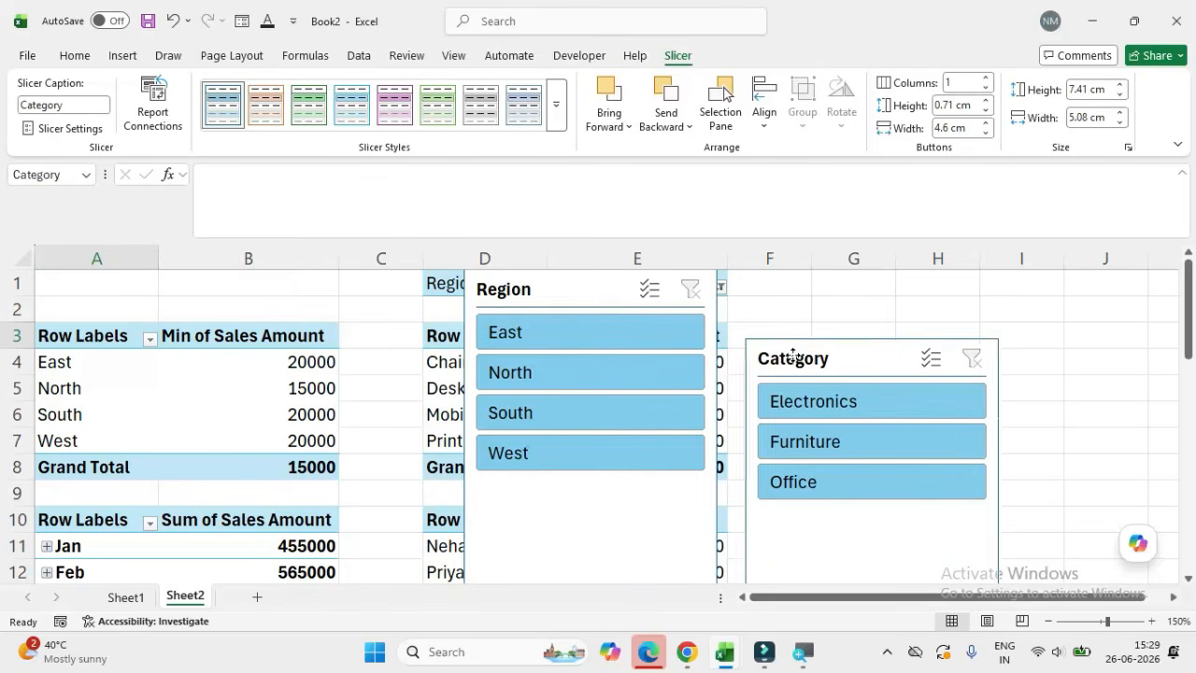
pyautogui.moveTo(592, 293); pyautogui.dragTo(857, 290)
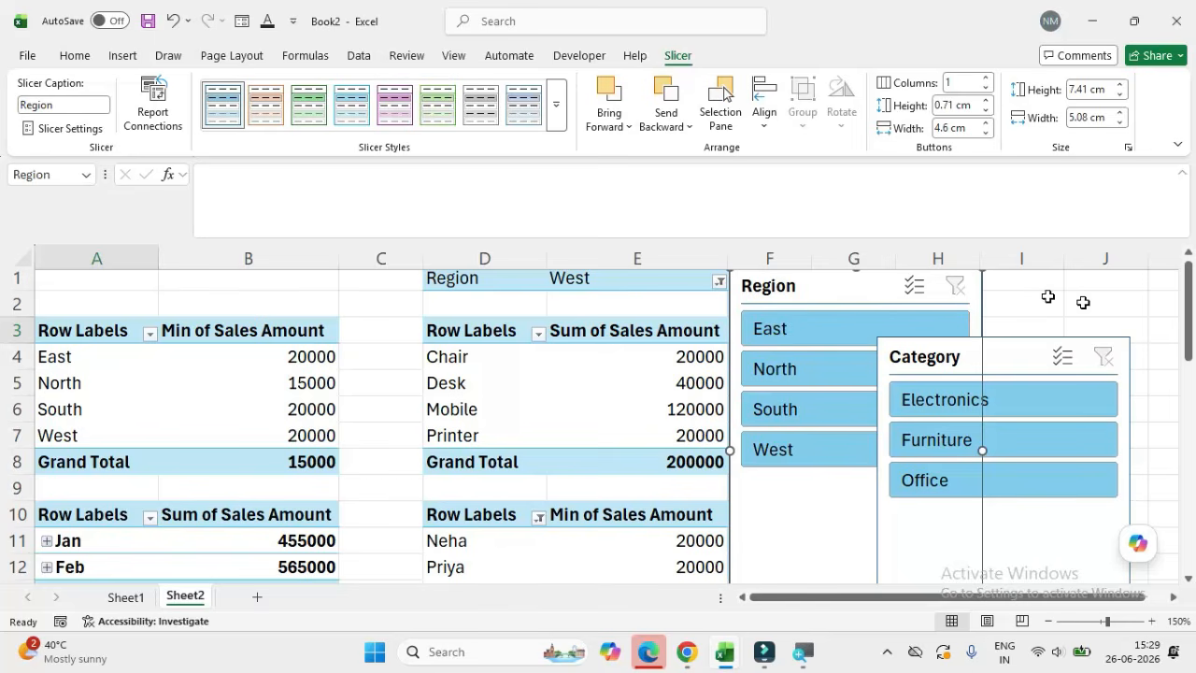
pyautogui.moveTo(1189, 329); pyautogui.dragTo(1189, 323)
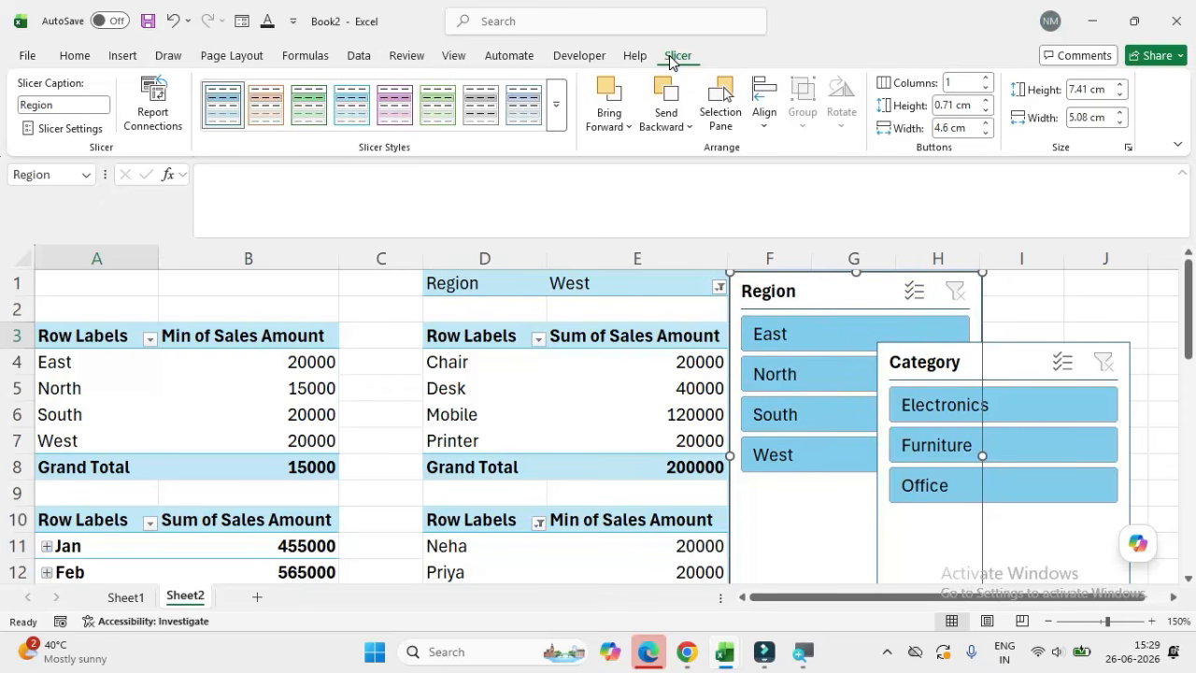
# Step: Connect the Region slicer to PivotTable2 through PivotTable6 on Sheet2 in its report connections
pyautogui.click(156, 110)
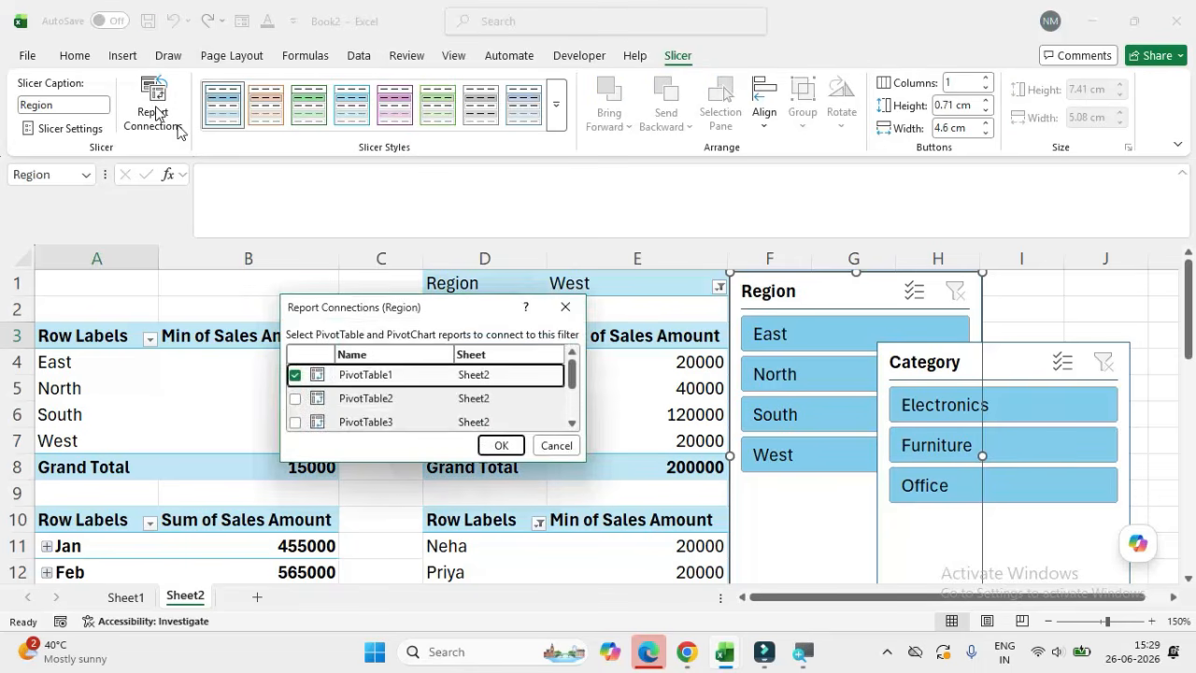
pyautogui.click(296, 400)
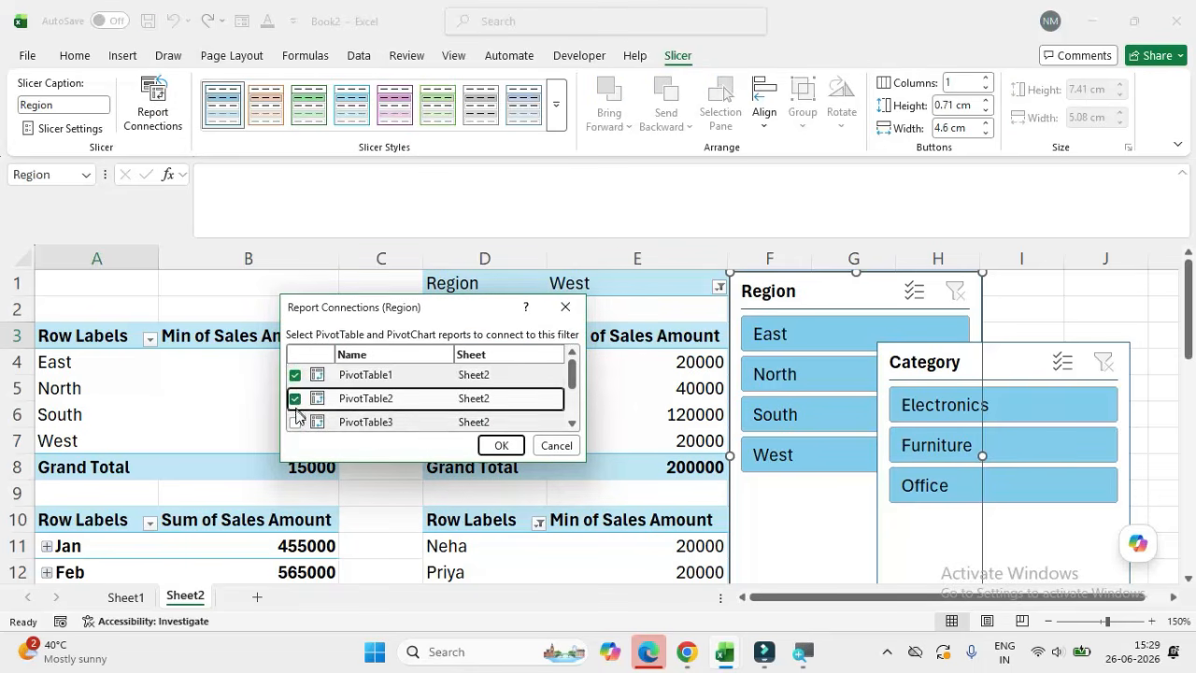
pyautogui.click(295, 422)
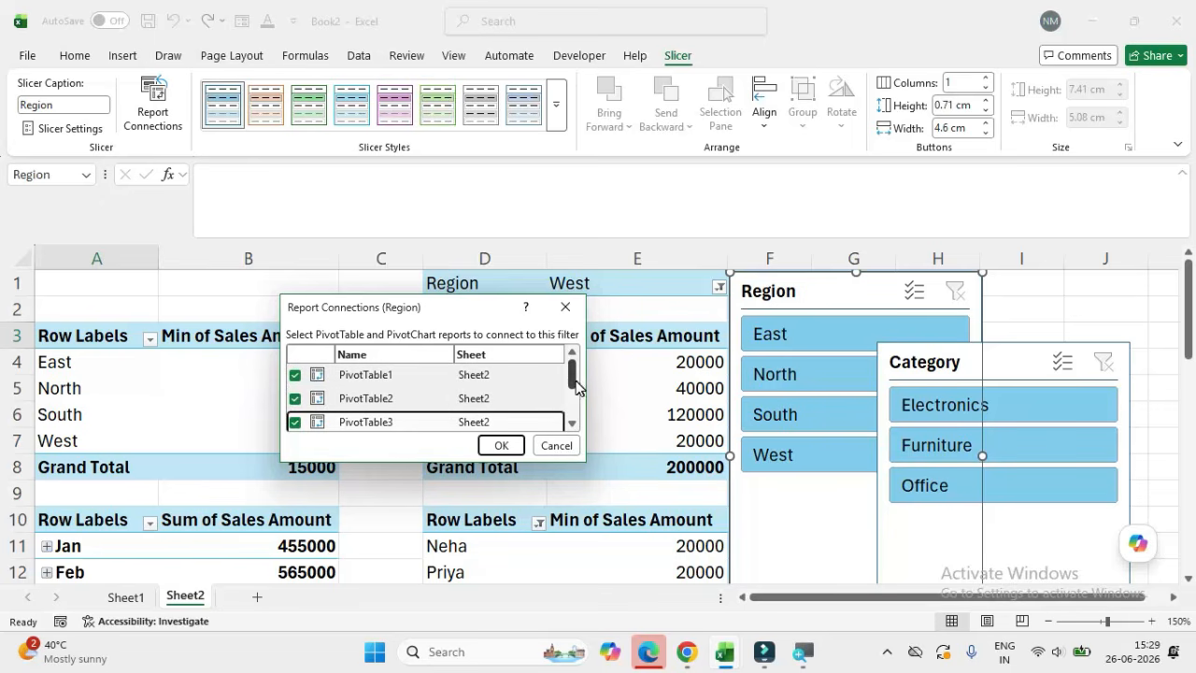
pyautogui.scroll(-1, 575, 386)
pyautogui.click(295, 398)
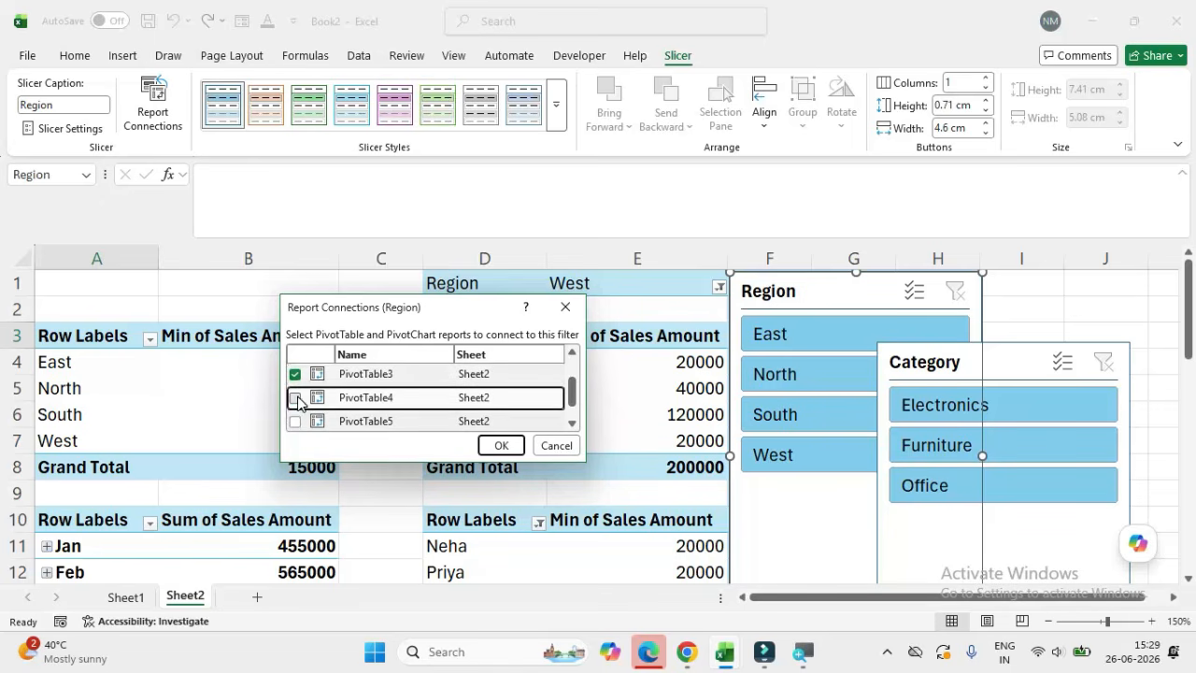
pyautogui.click(296, 423)
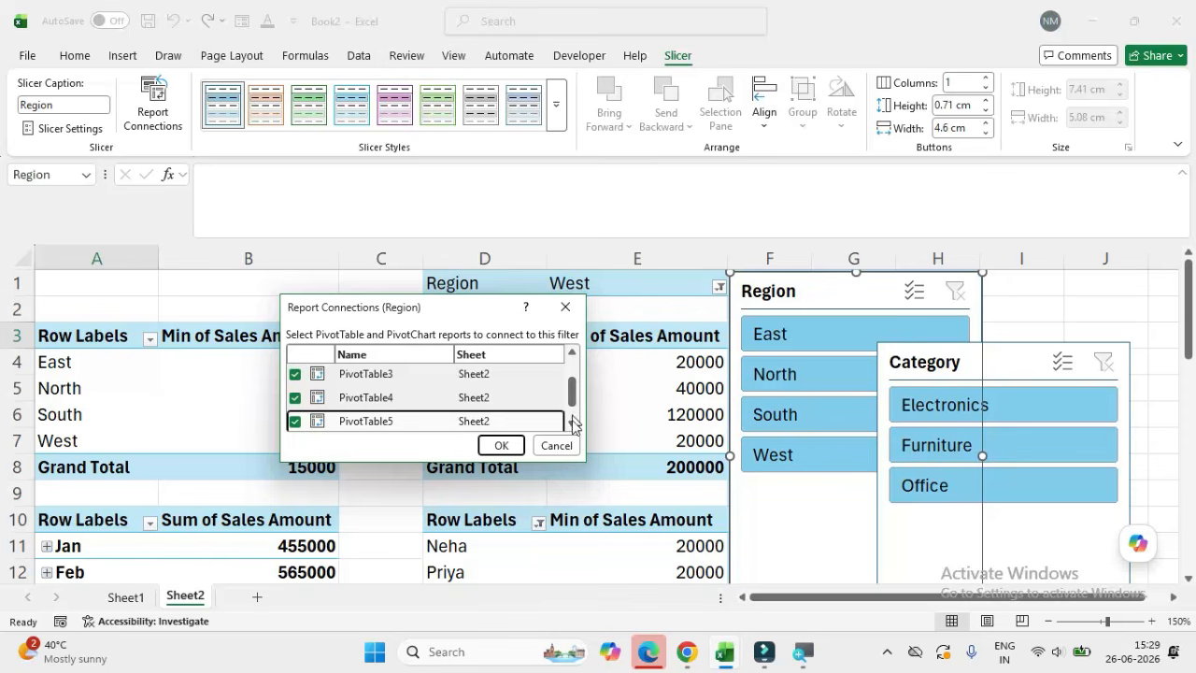
pyautogui.moveTo(576, 409); pyautogui.dragTo(572, 418)
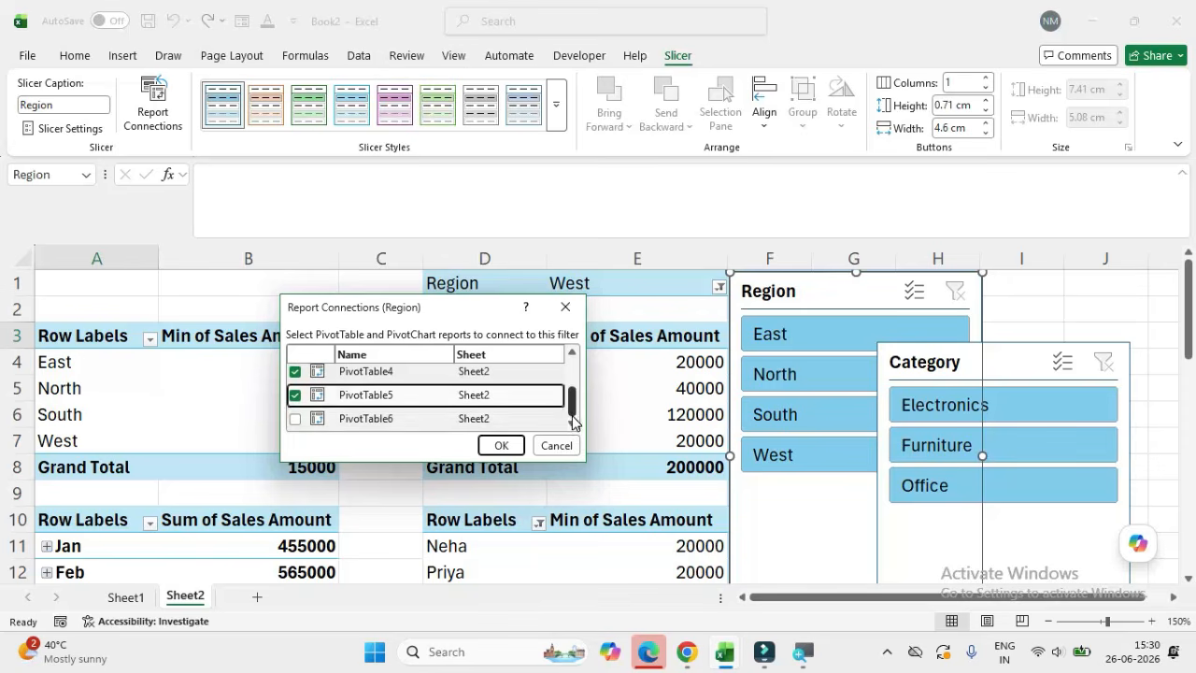
pyautogui.click(294, 423)
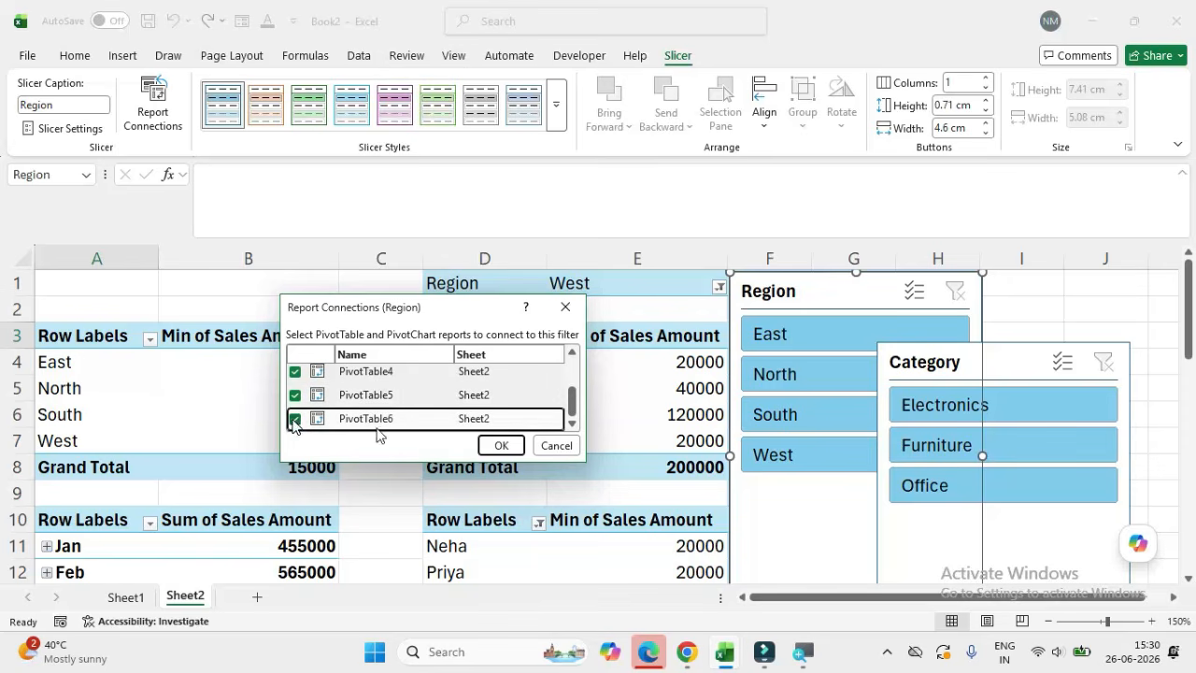
pyautogui.scroll(3, 381, 432)
pyautogui.click(500, 446)
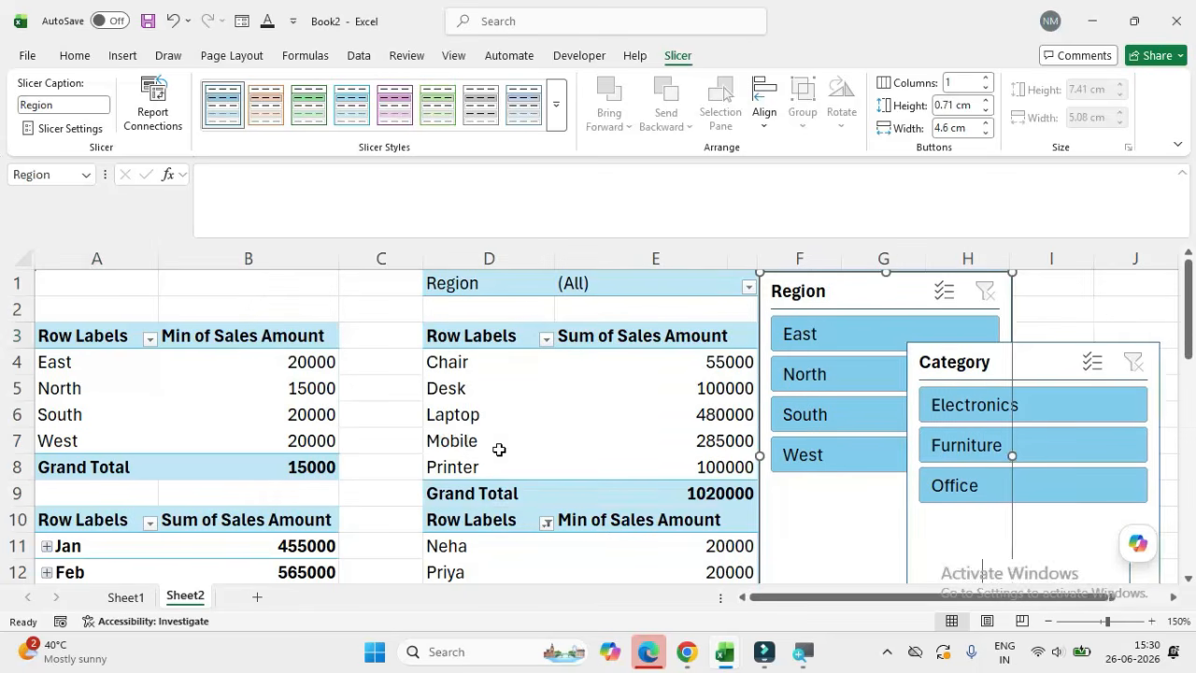
# Step: Connect the Category slicer to the remaining pivot tables on Sheet2, including PivotTable2 and PivotTable3
pyautogui.click(1027, 377)
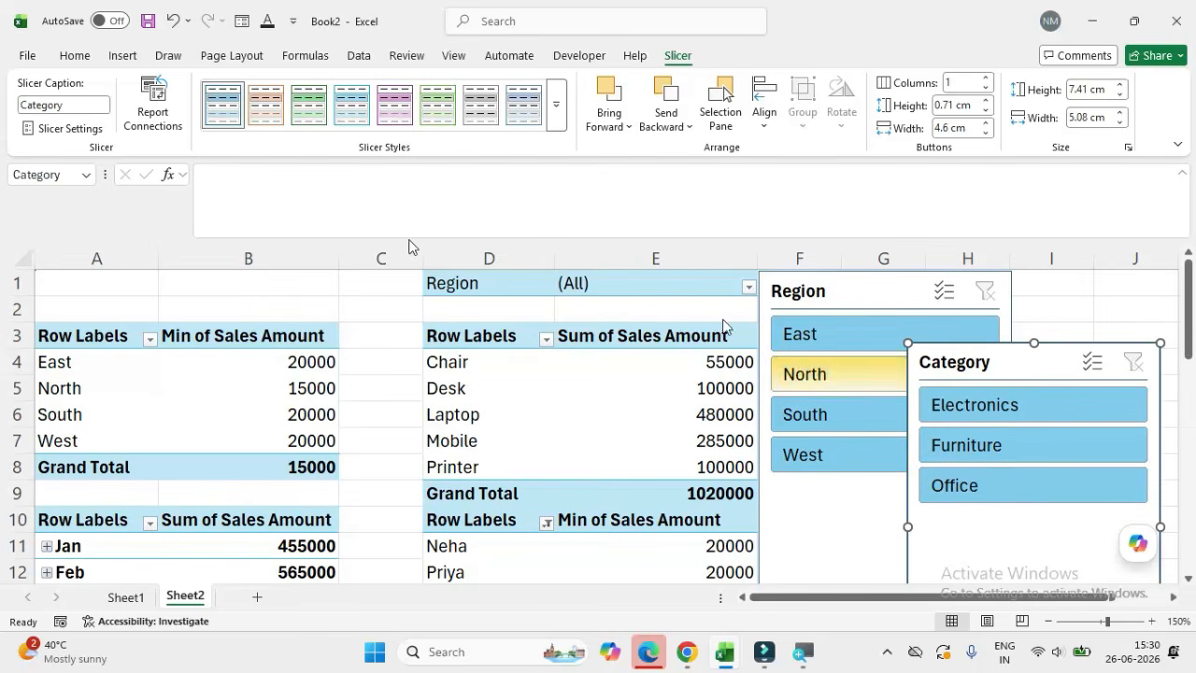
pyautogui.click(166, 127)
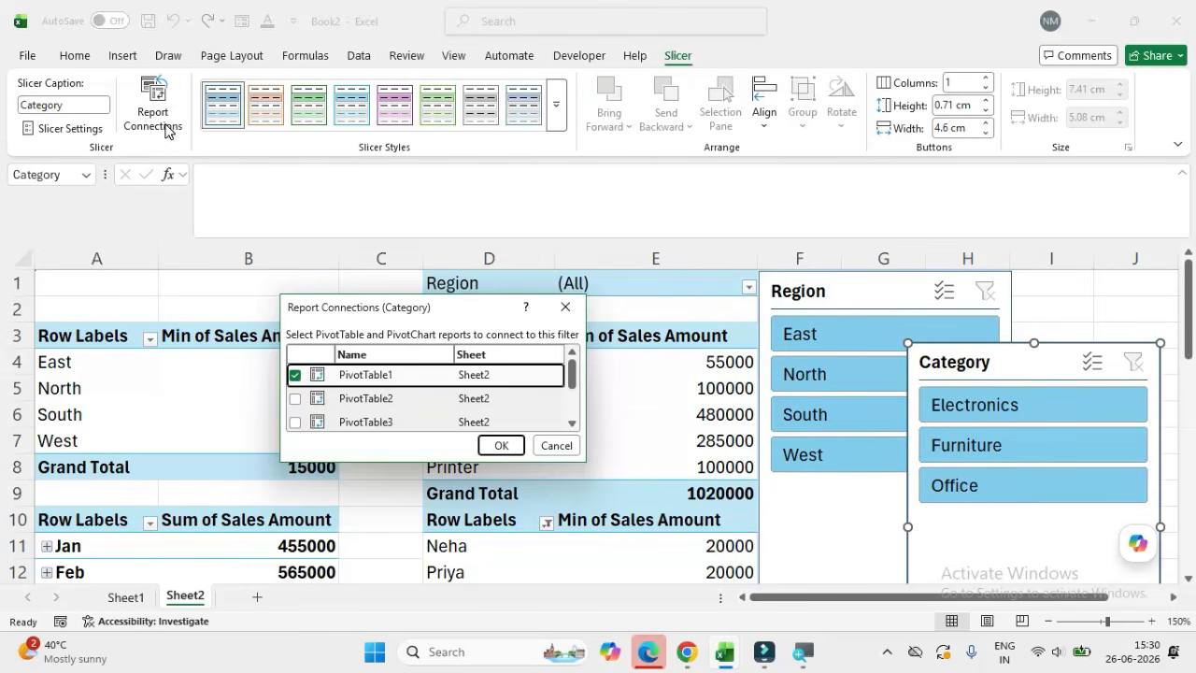
pyautogui.click(295, 400)
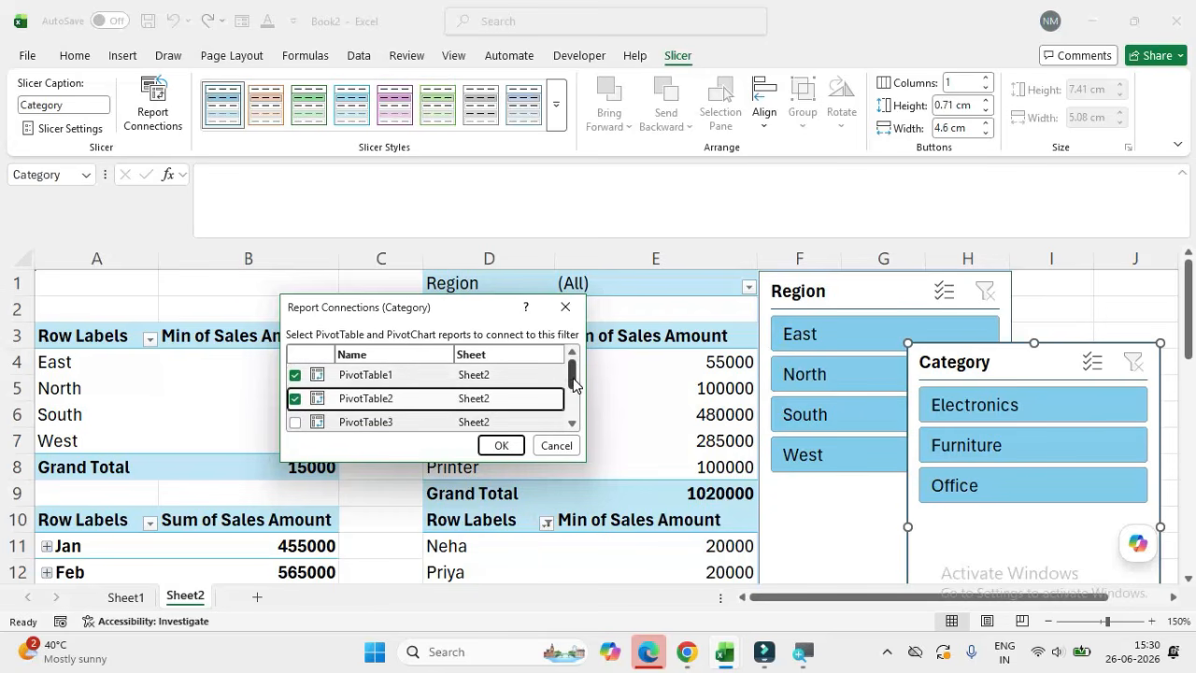
pyautogui.moveTo(573, 383); pyautogui.dragTo(579, 355)
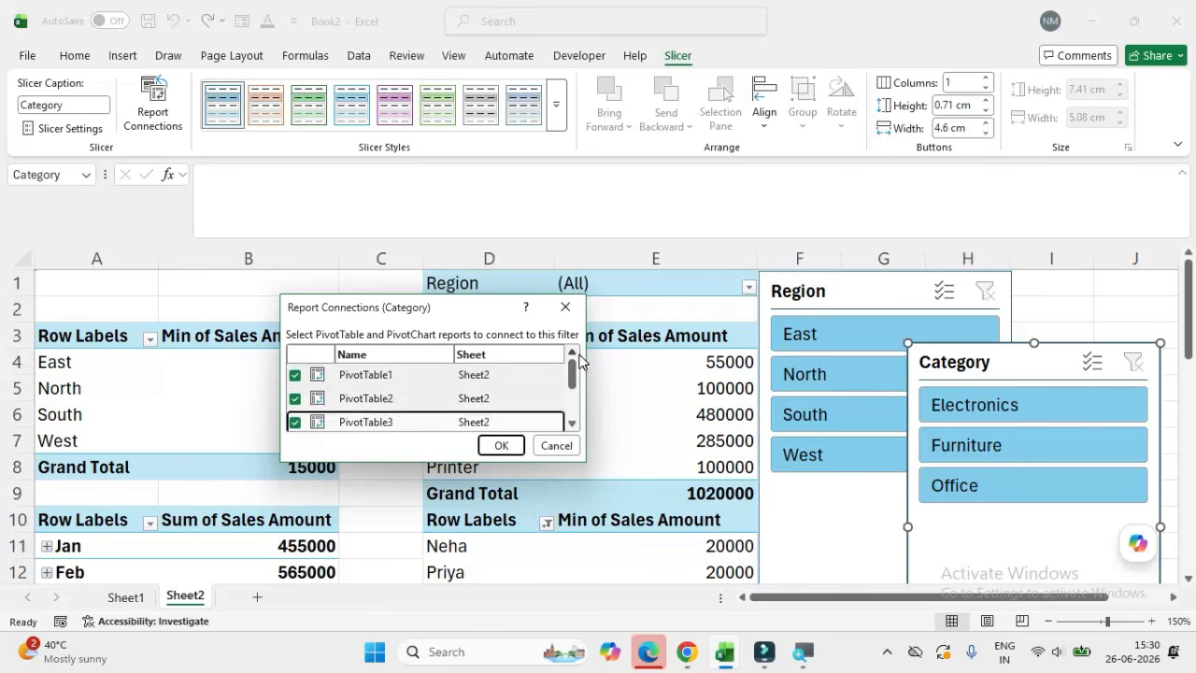
pyautogui.click(503, 446)
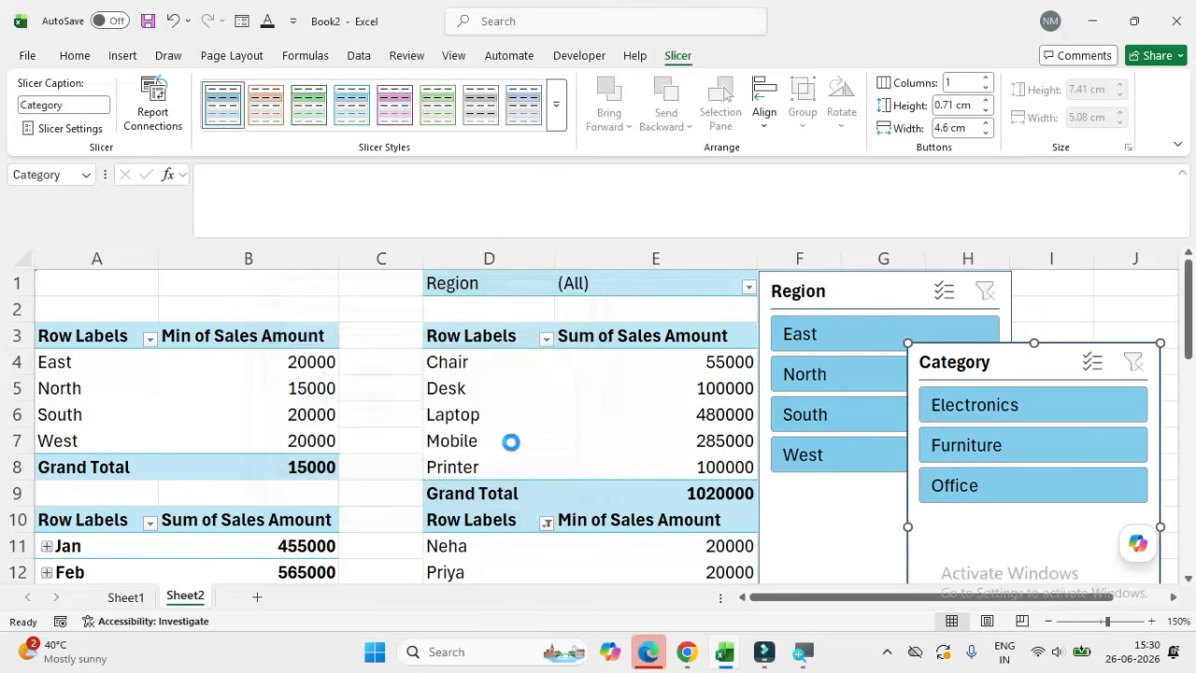
# Step: Filter the connected pivot tables with the Region slicer, first to North and finally to East
pyautogui.click(874, 293)
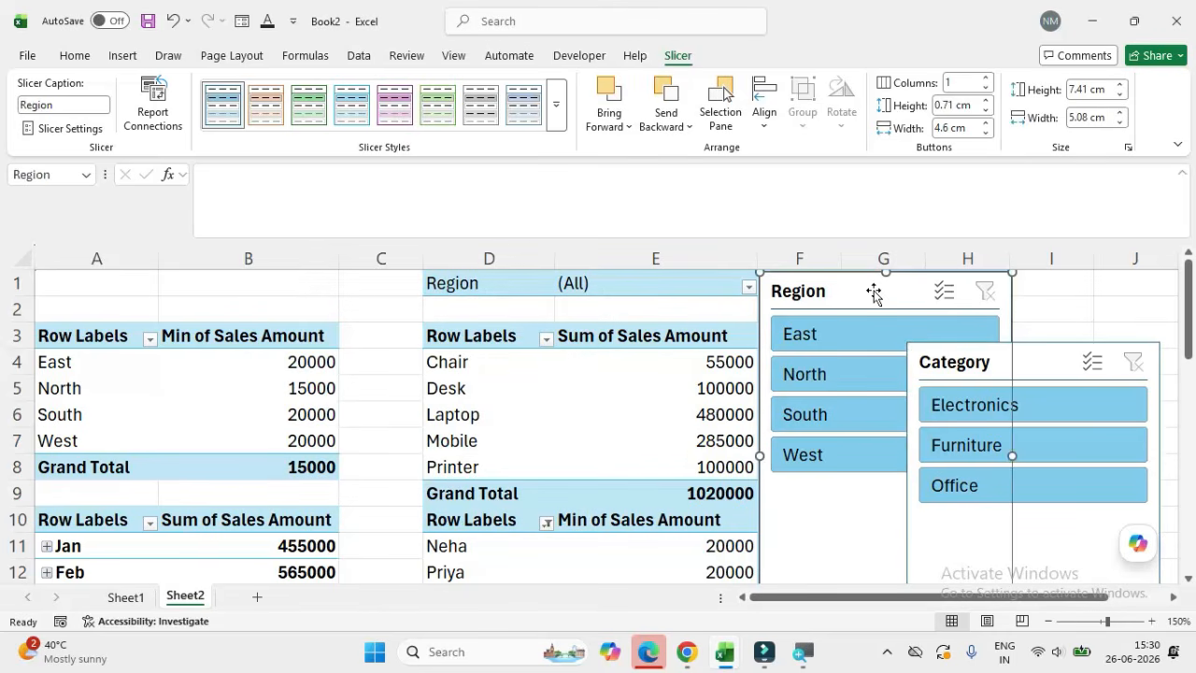
pyautogui.click(1028, 352)
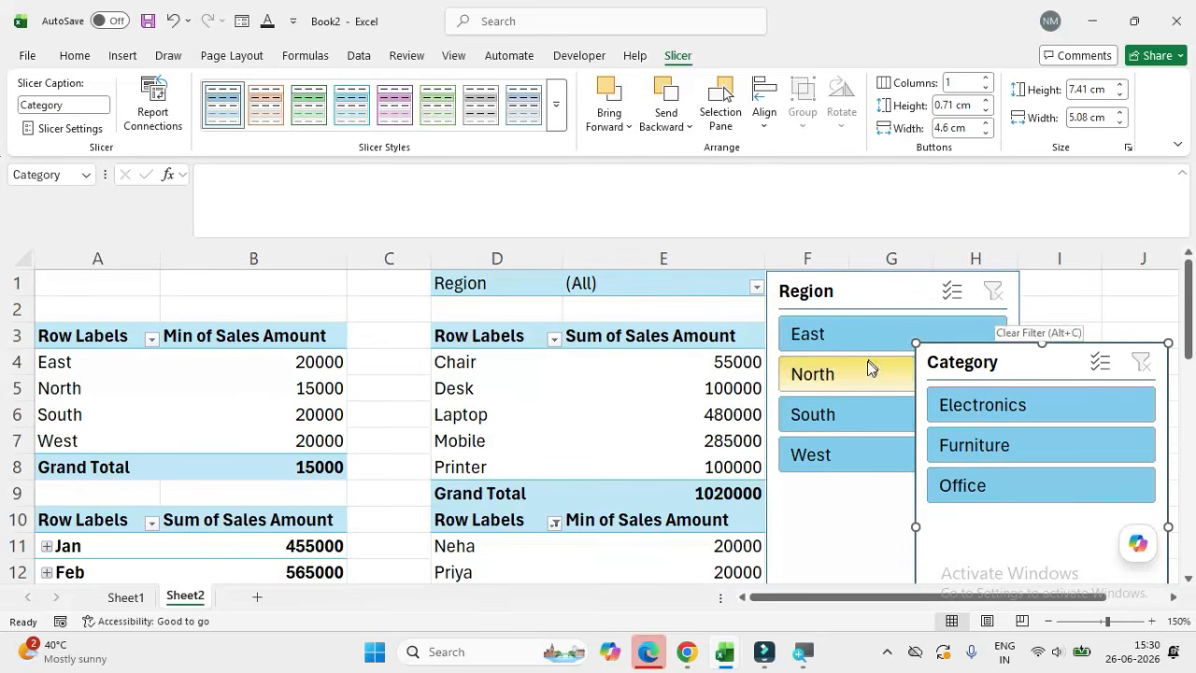
pyautogui.click(858, 364)
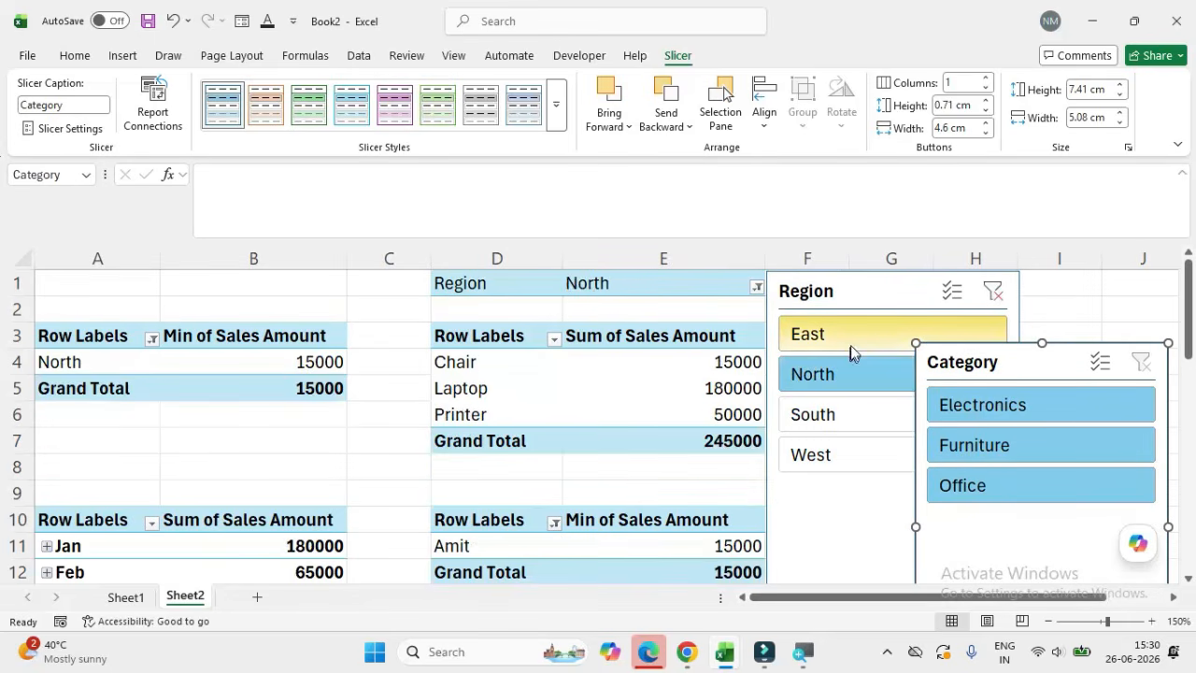
pyautogui.click(851, 339)
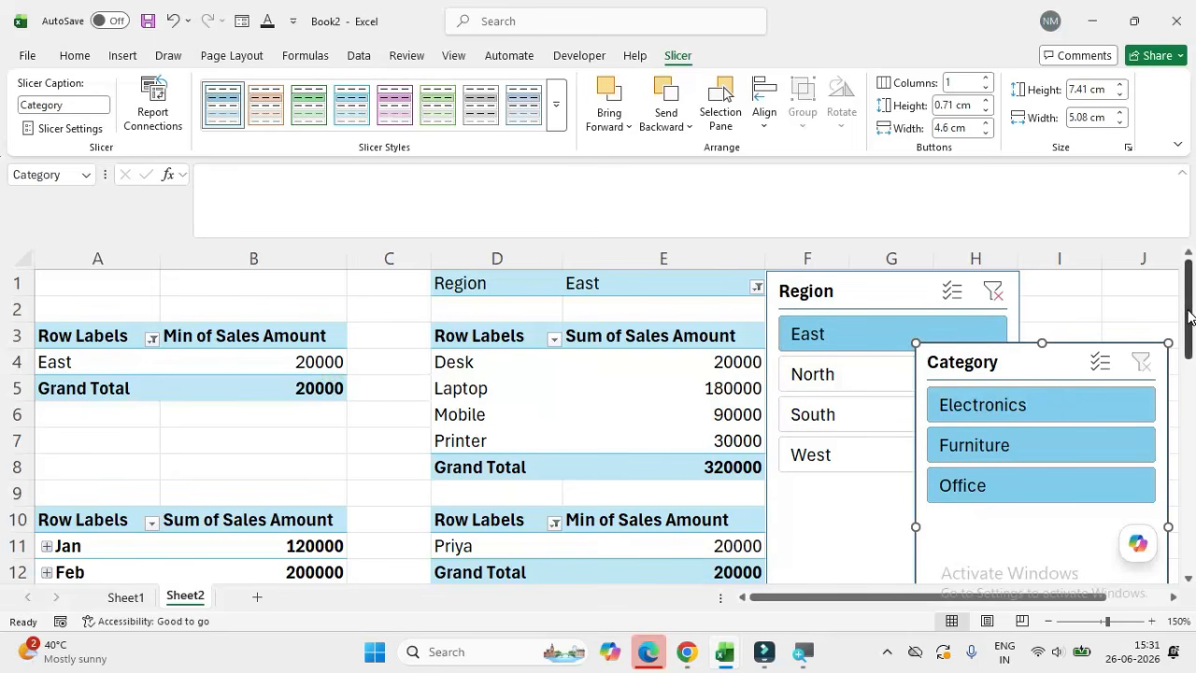
# Step: Check the East figures in the pivot tables, and narrow them to Electronics with the Category slicer
pyautogui.moveTo(1189, 318); pyautogui.dragTo(1190, 360)
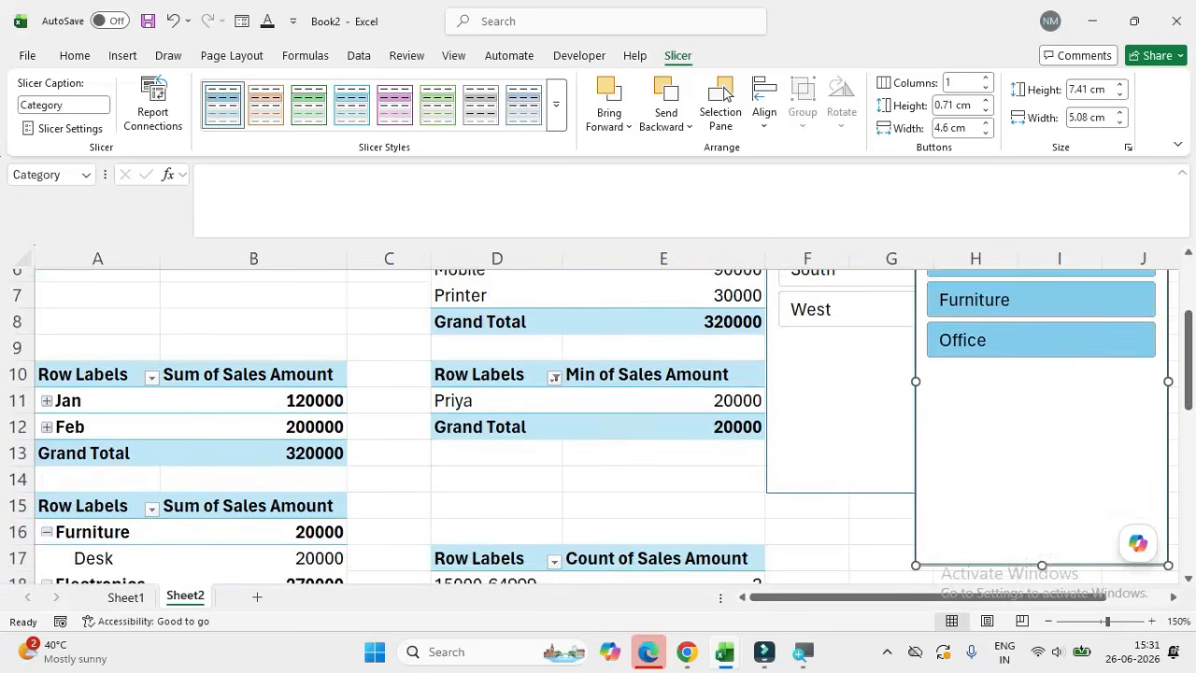
pyautogui.moveTo(1190, 372); pyautogui.dragTo(1190, 309)
pyautogui.click(1034, 405)
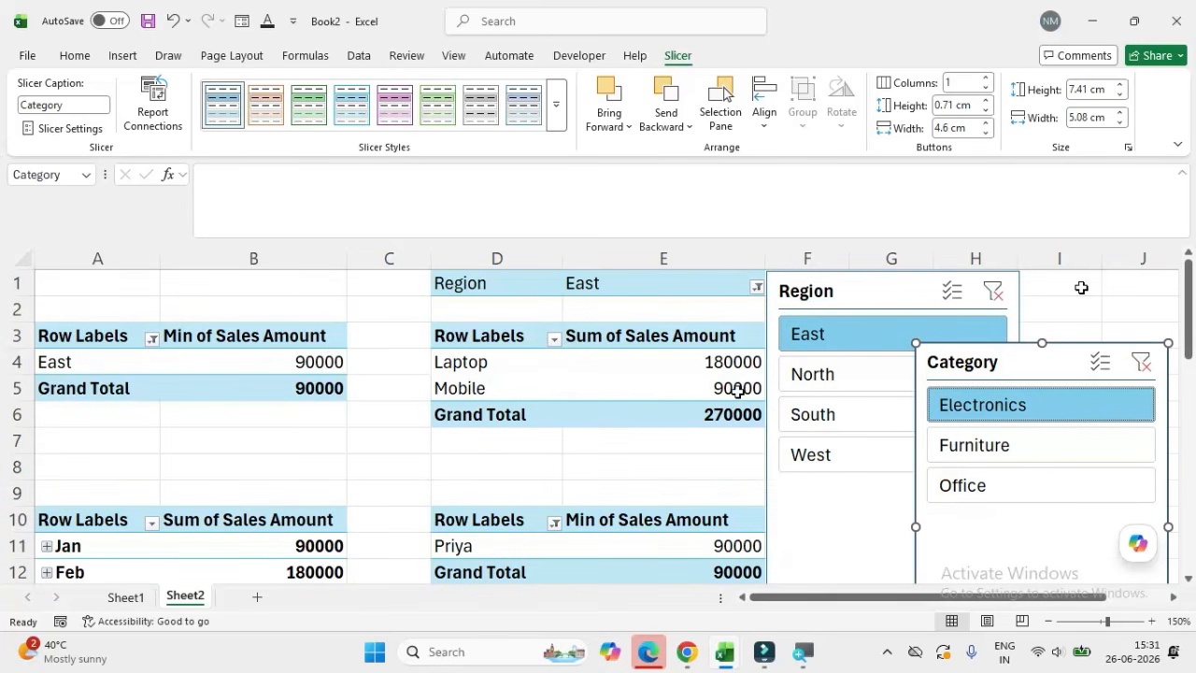
pyautogui.moveTo(1187, 342); pyautogui.dragTo(1187, 317)
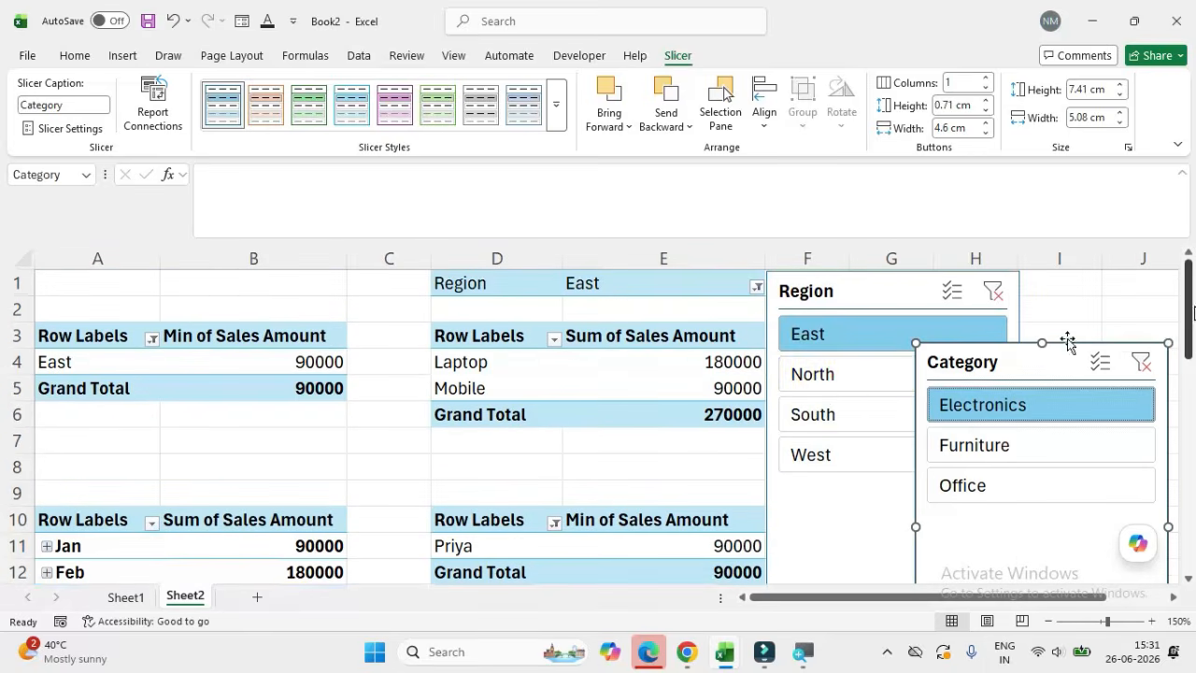
# Step: Switch the slicers to North and Furniture to filter the pivot tables, and clear both slicer filters
pyautogui.click(844, 372)
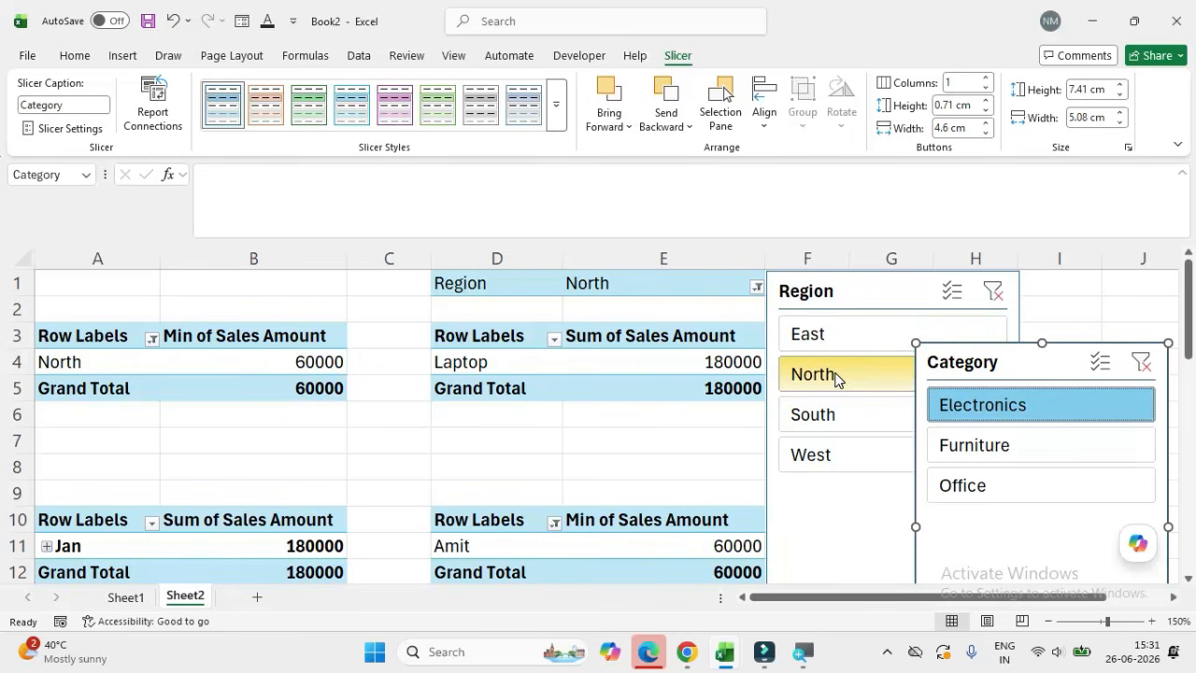
pyautogui.click(948, 450)
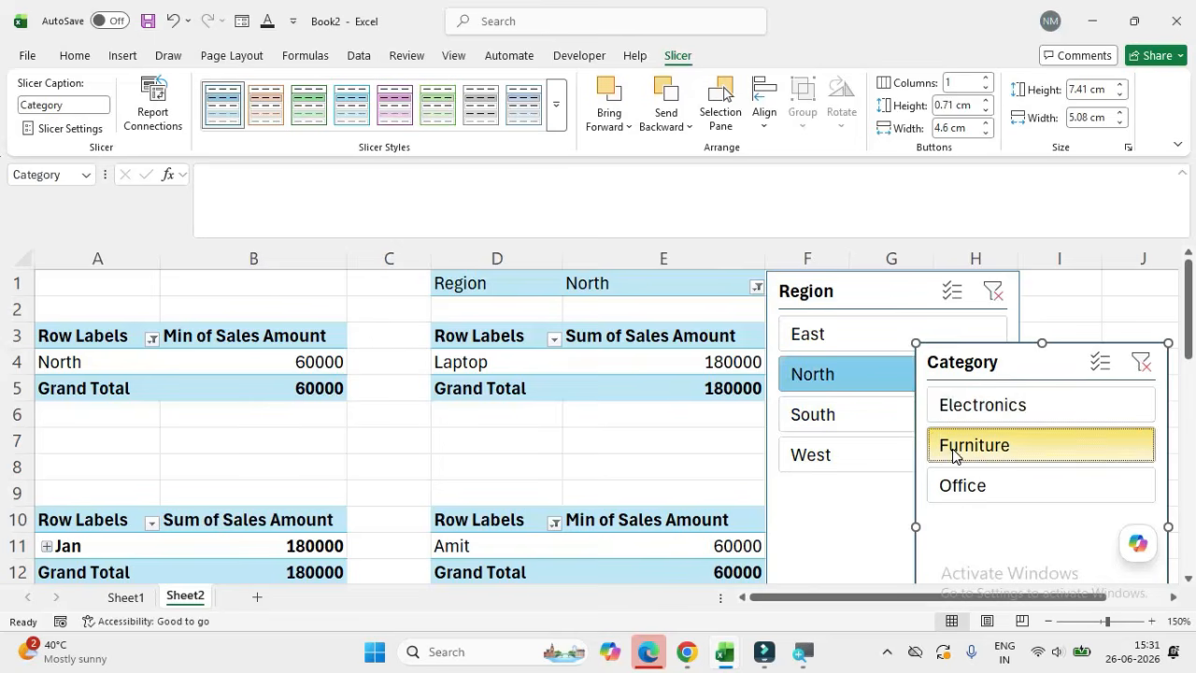
pyautogui.moveTo(1187, 345)
pyautogui.mouseDown()
pyautogui.moveTo(1187, 449)
pyautogui.moveTo(1187, 345)
pyautogui.mouseUp()
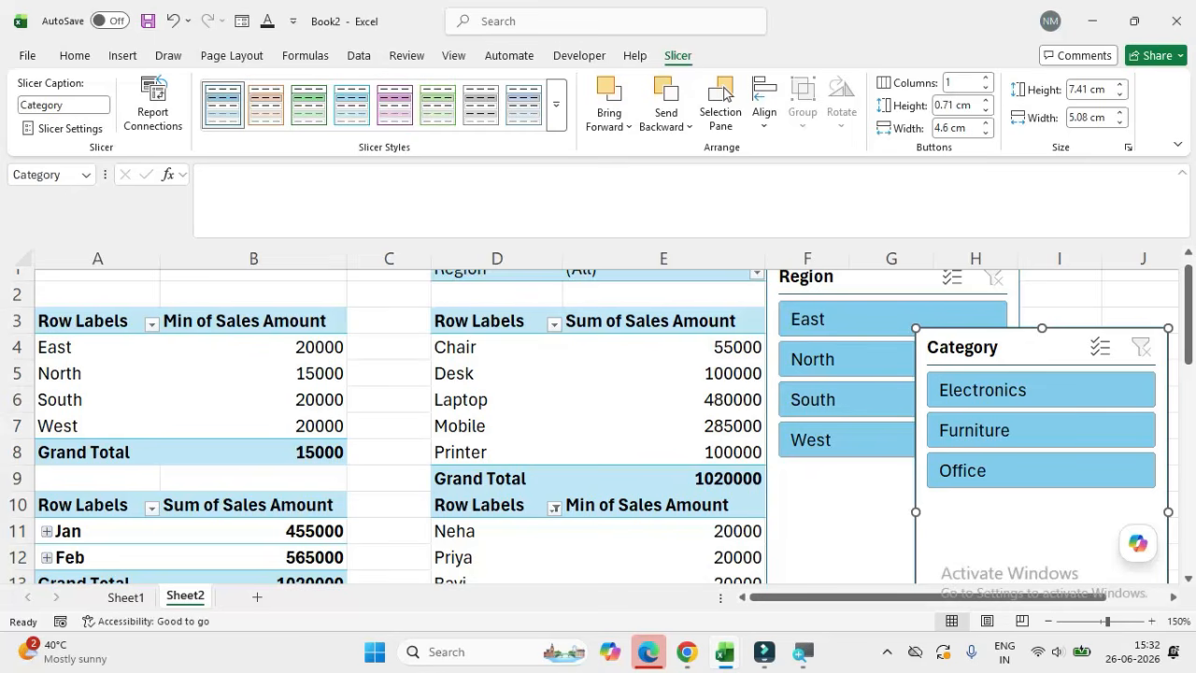
# Step: Set the zoom of Sheet2 to 100%
pyautogui.hotkey('alt', 'w')
pyautogui.press('j')
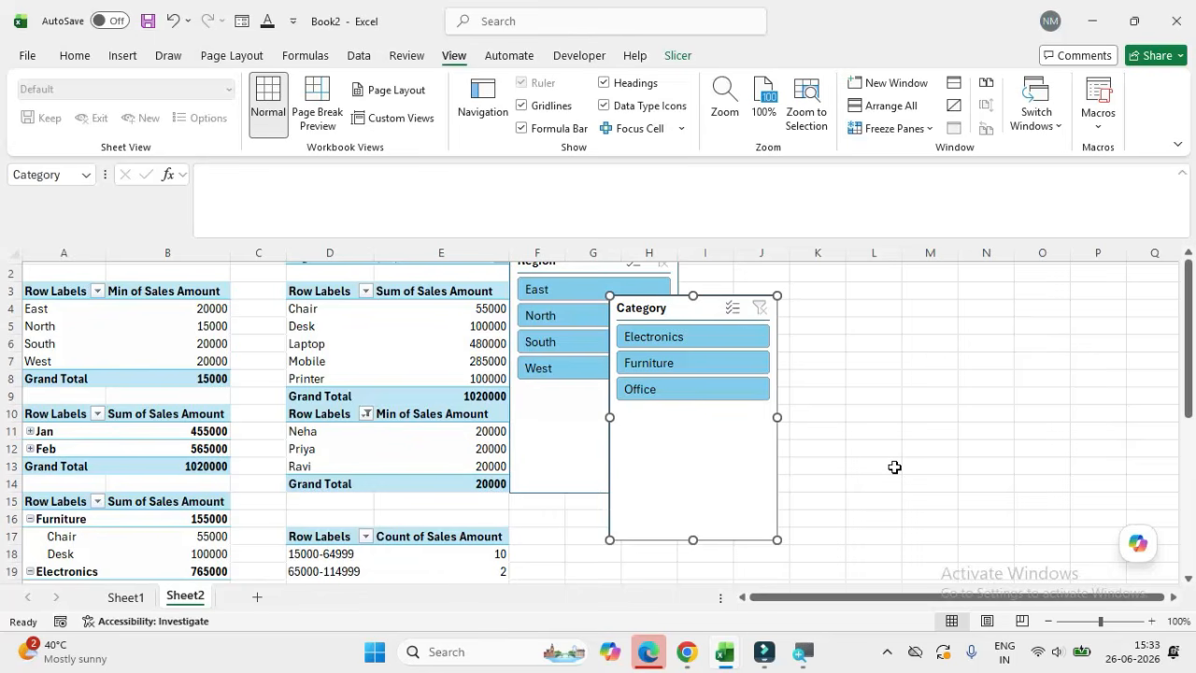